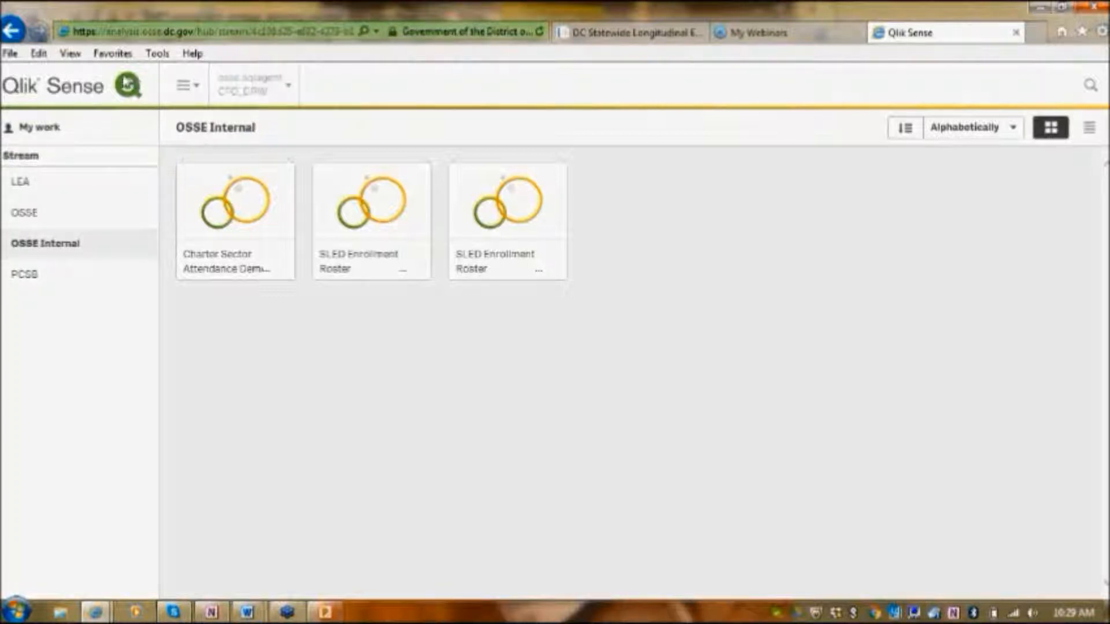
# Step: Browse the apps in My work and in the LEA, OSSE and OSSE Internal streams
pyautogui.click(39, 135)
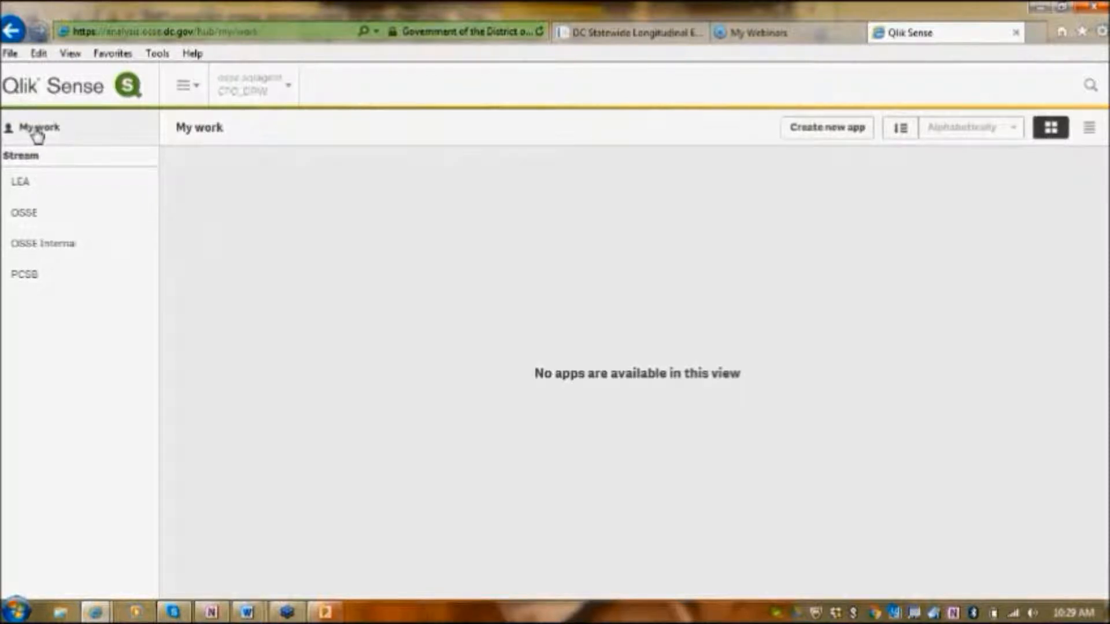
pyautogui.click(22, 189)
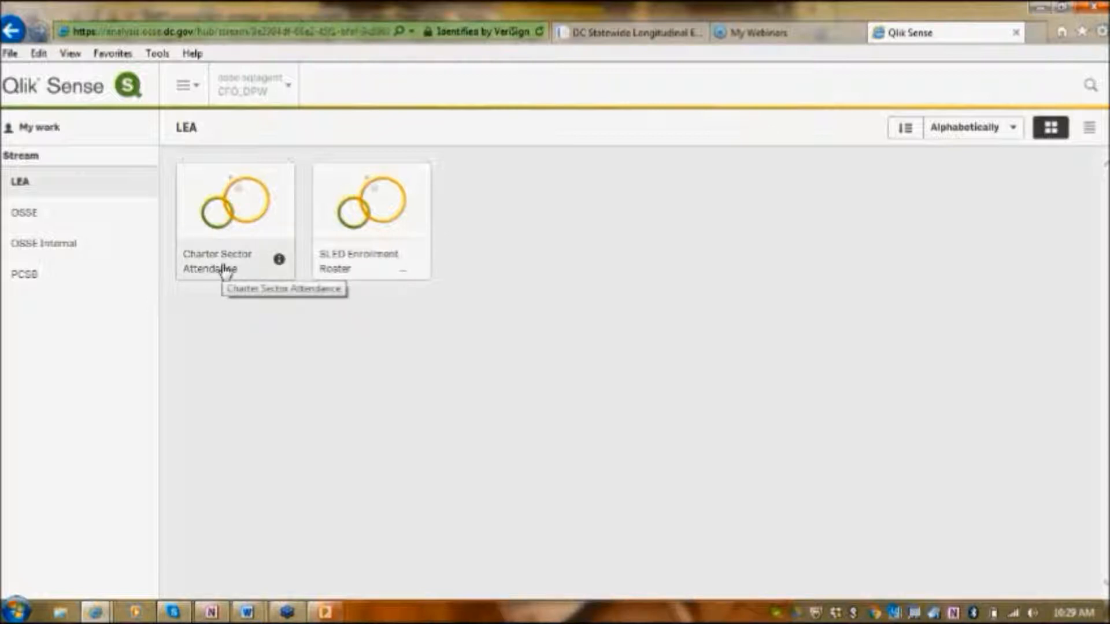
pyautogui.click(33, 214)
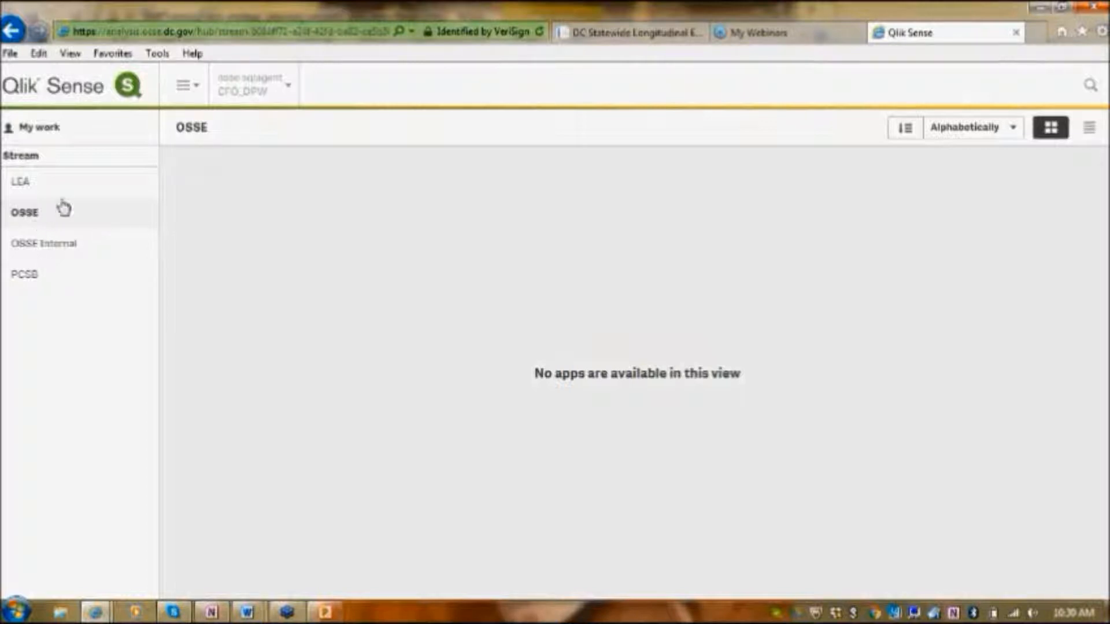
pyautogui.click(46, 244)
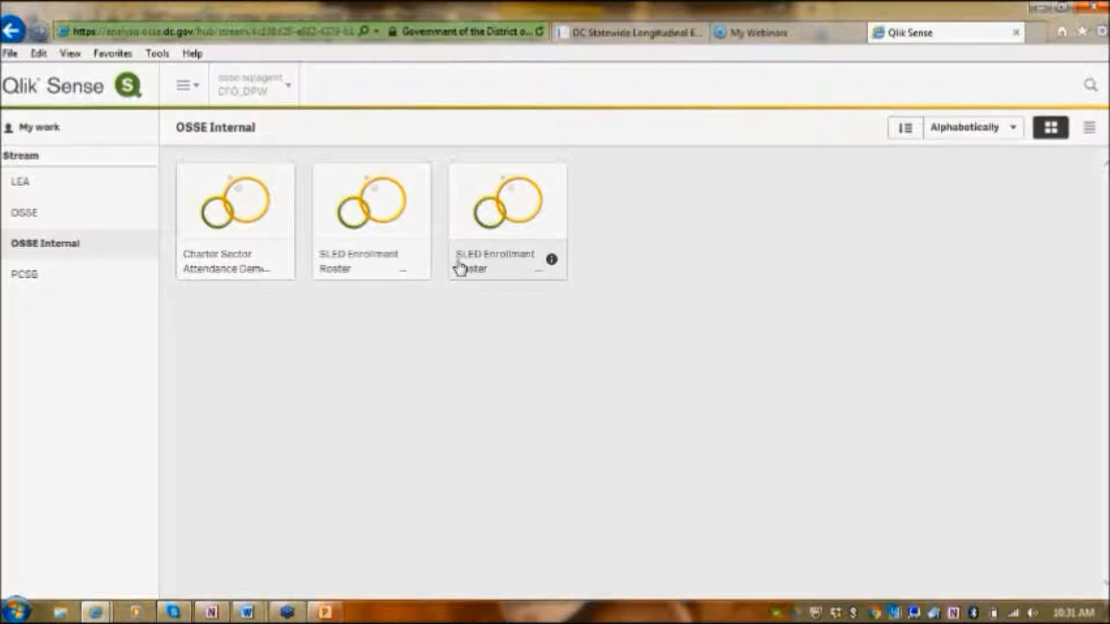
# Step: Show the details of the Charter Sector Attendance Demo App in the OSSE Internal stream and open the app
pyautogui.rightClick(522, 279)
pyautogui.click(231, 272)
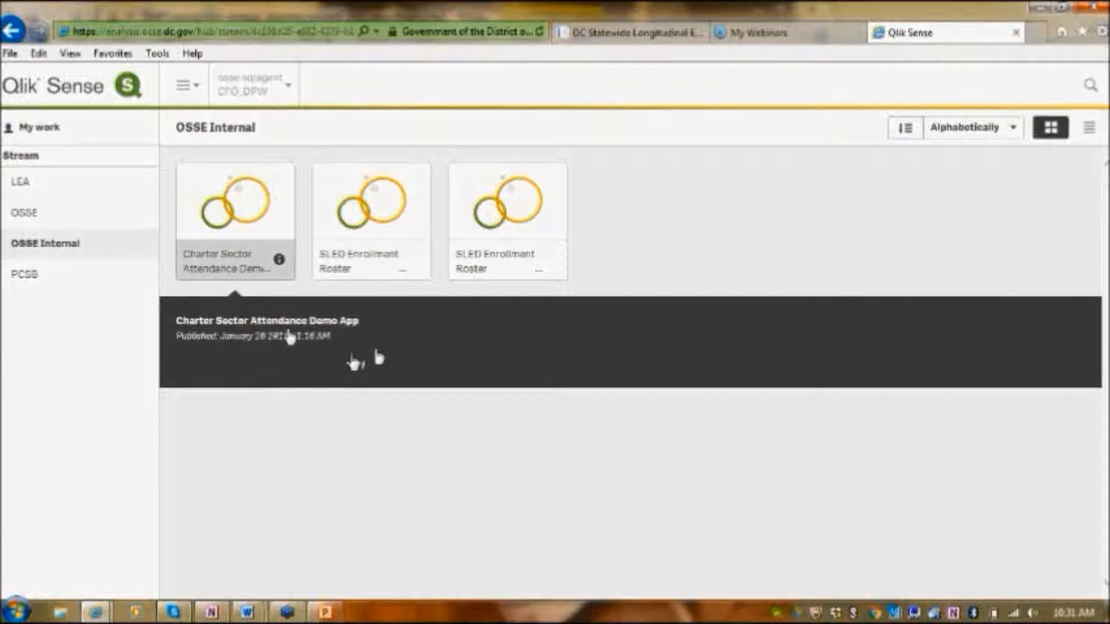
pyautogui.click(240, 226)
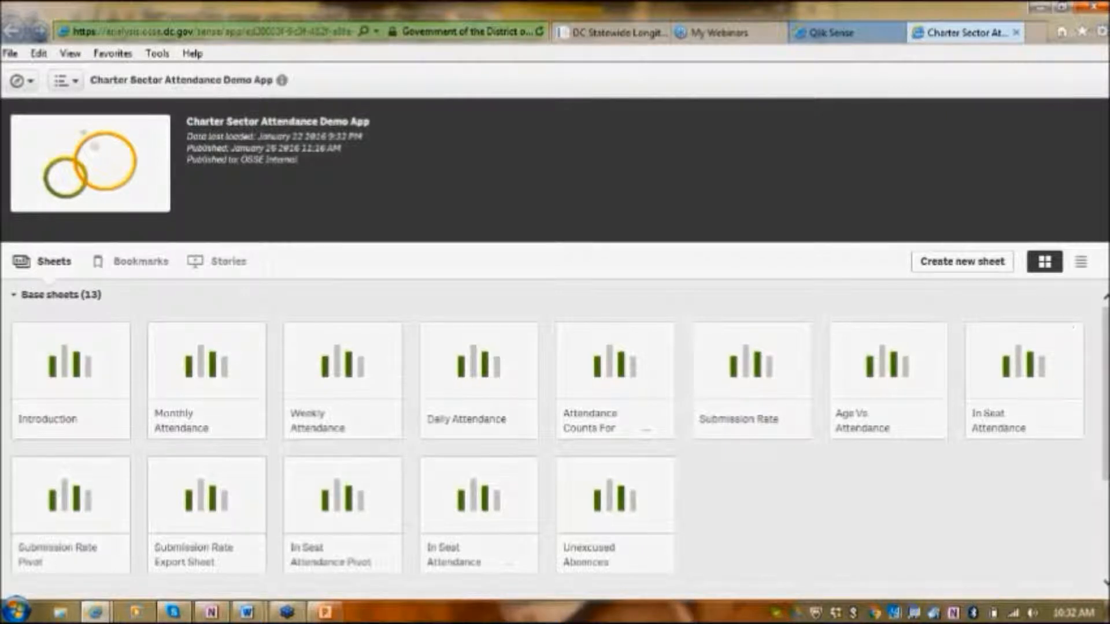
# Step: Look through the app's base sheets, bookmarks and stories, and check its navigation options
pyautogui.scroll(-2, 1105, 327)
pyautogui.scroll(2, 1105, 327)
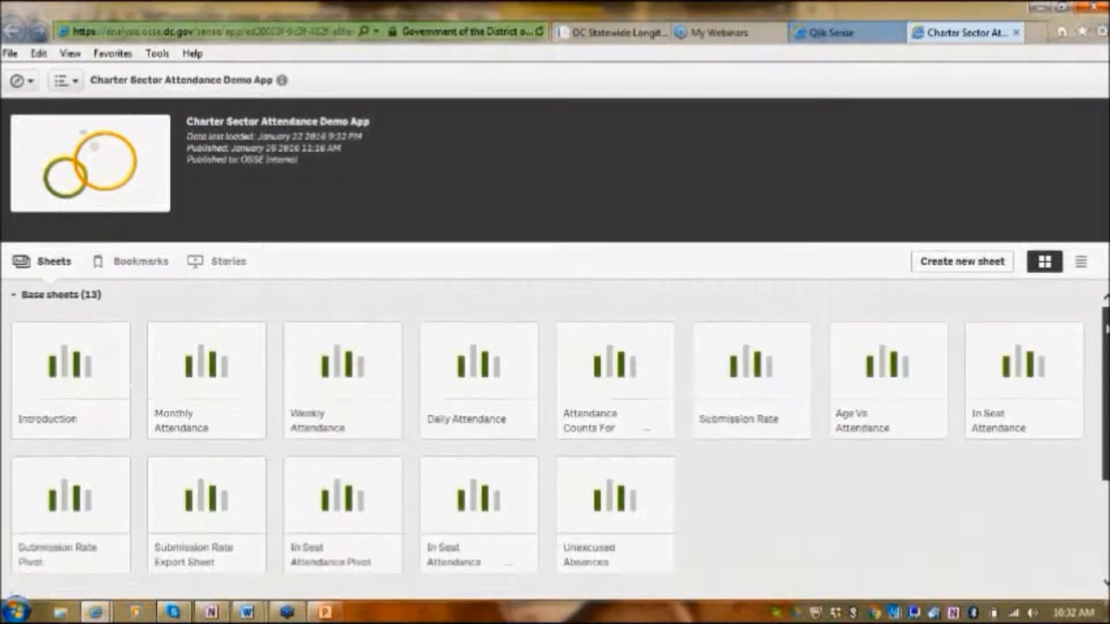
pyautogui.scroll(-2, 1105, 346)
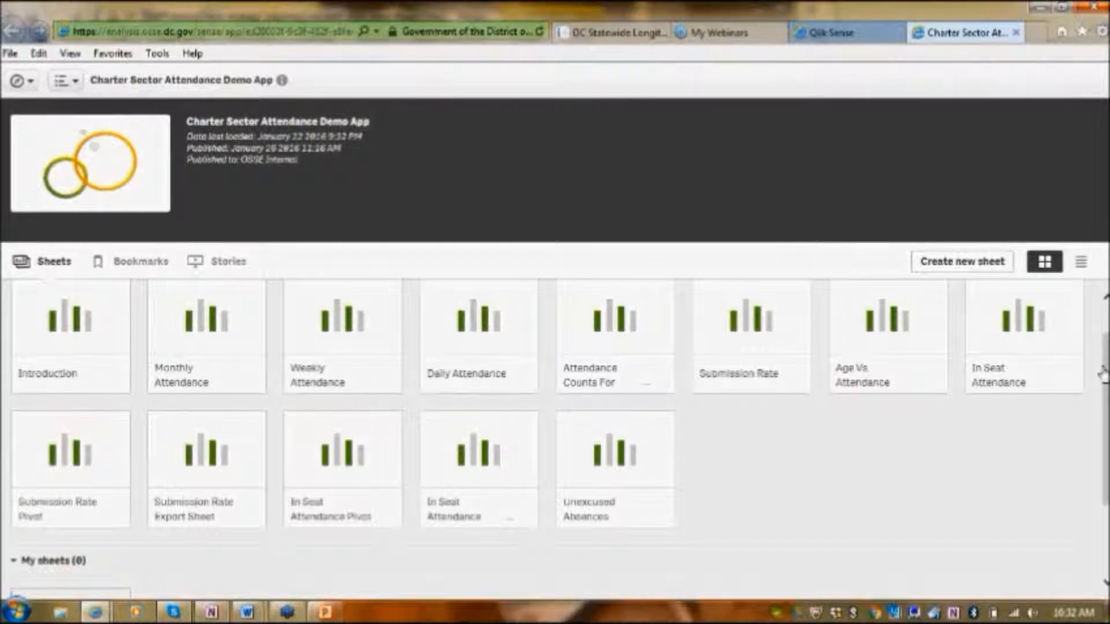
pyautogui.click(145, 272)
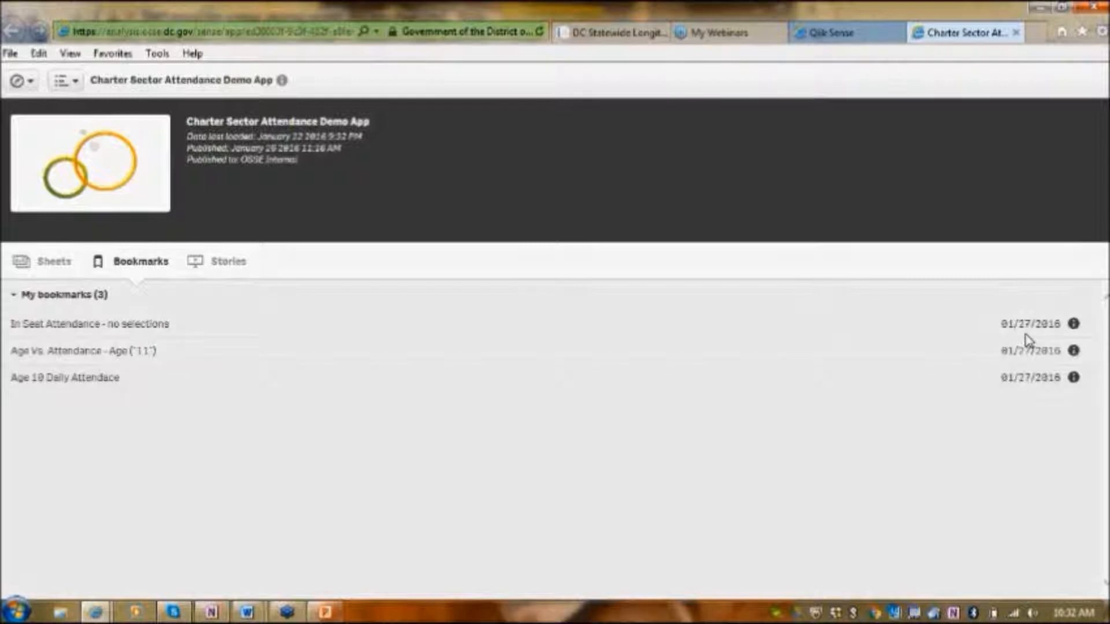
pyautogui.click(226, 264)
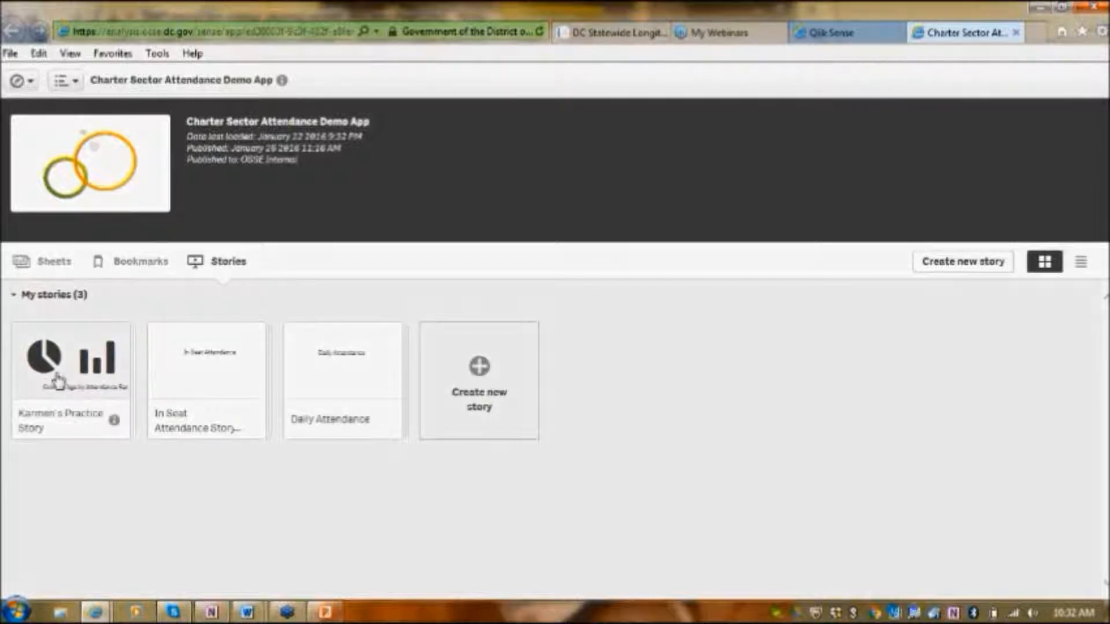
pyautogui.click(51, 263)
pyautogui.click(143, 267)
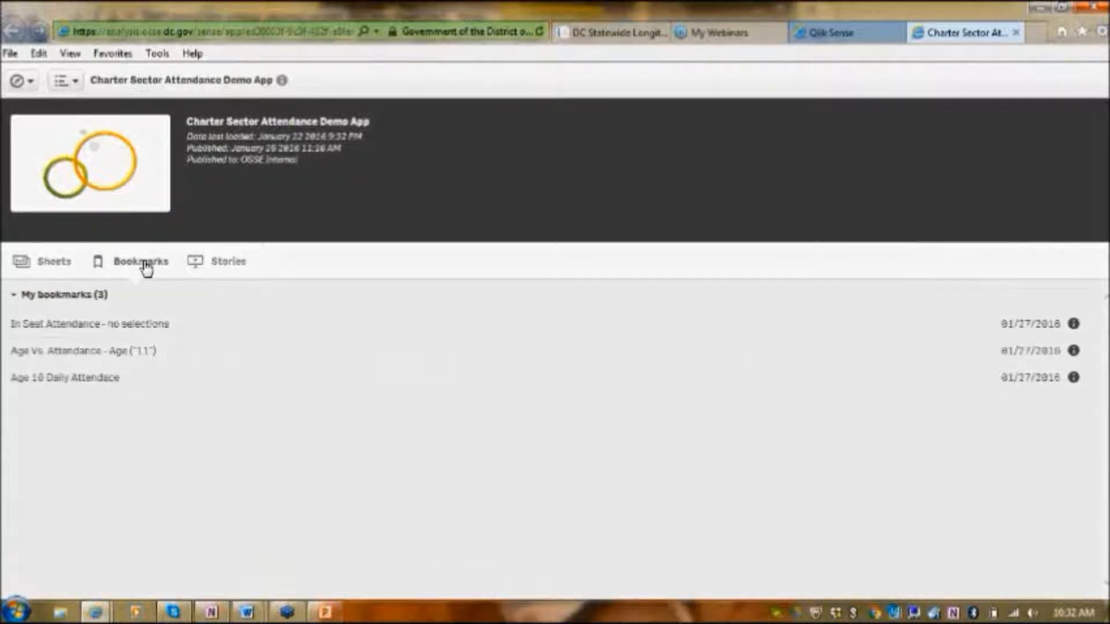
pyautogui.click(223, 263)
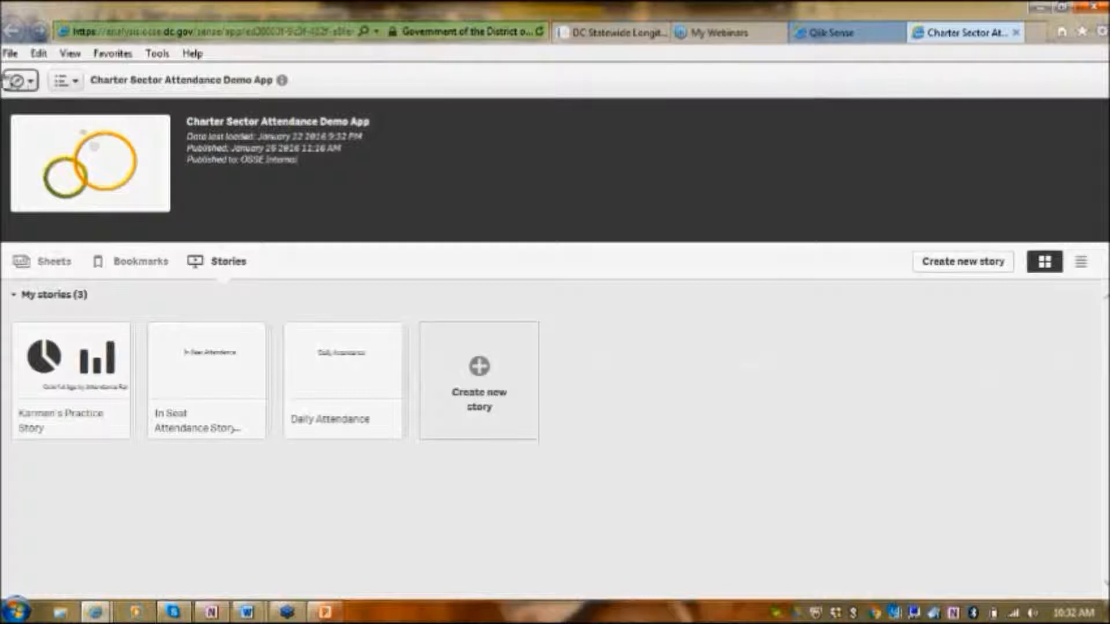
pyautogui.click(28, 82)
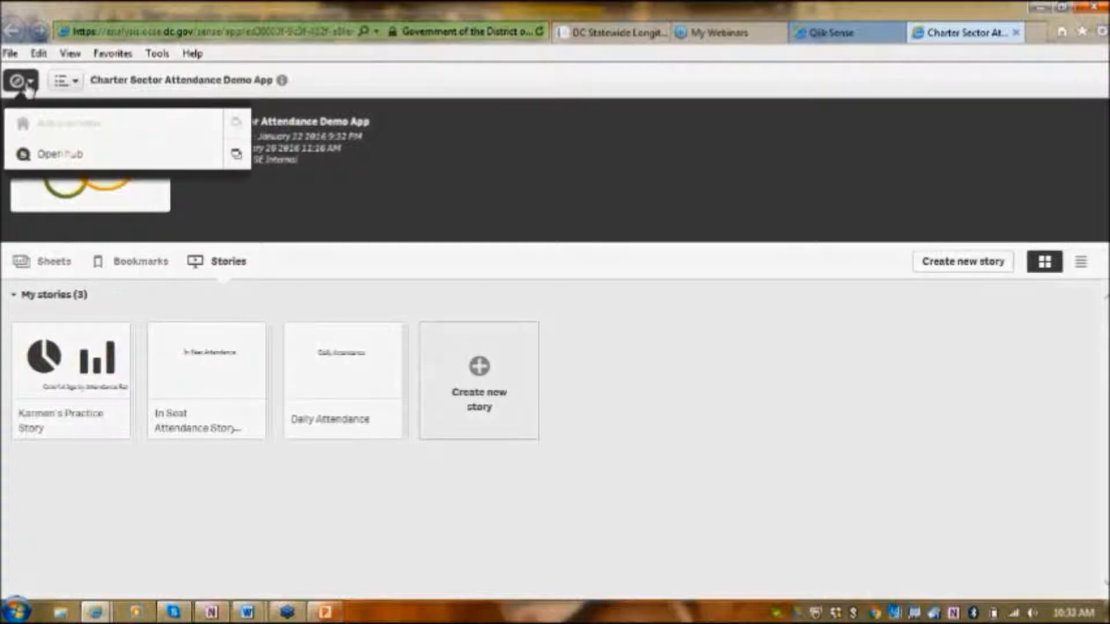
pyautogui.click(75, 82)
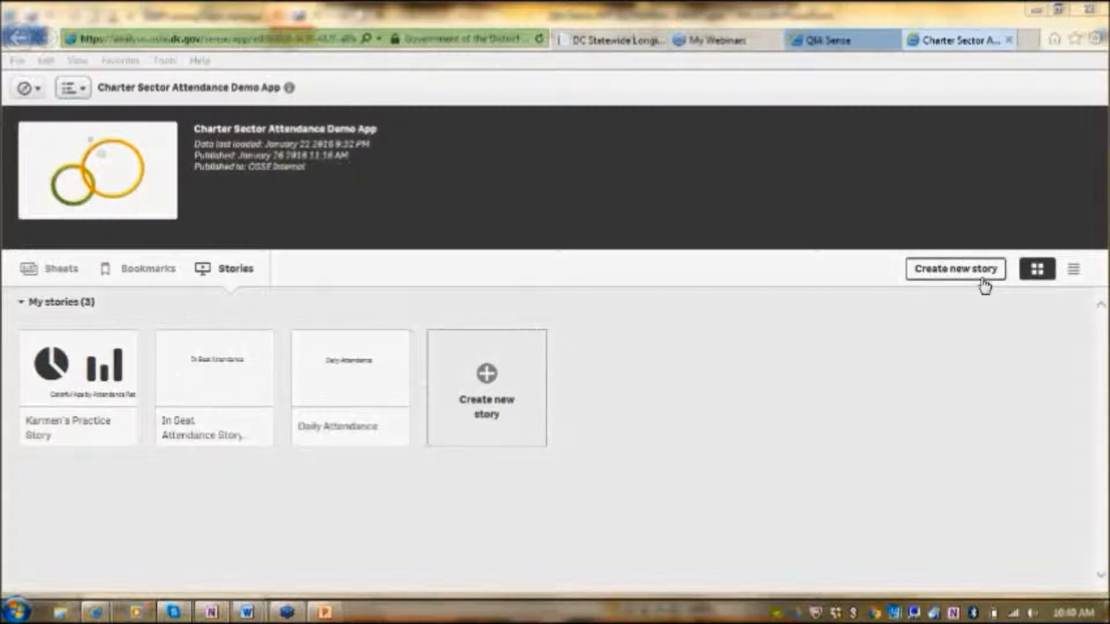
# Step: Open the app's Introduction sheet and advance to the Monthly Attendance sheet
pyautogui.click(55, 269)
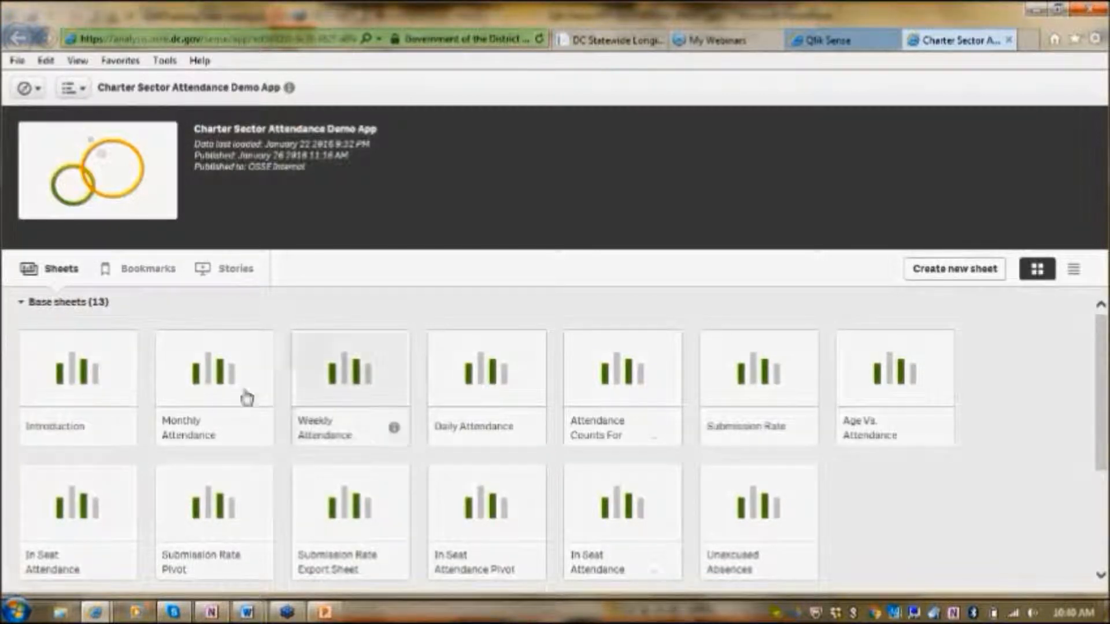
pyautogui.click(55, 328)
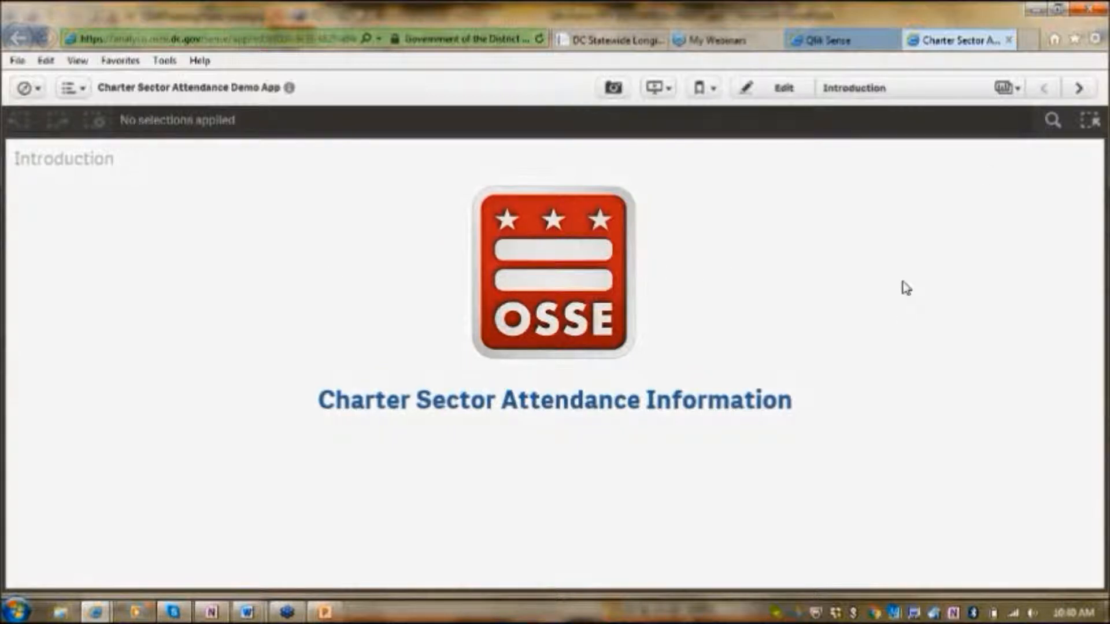
pyautogui.click(1078, 89)
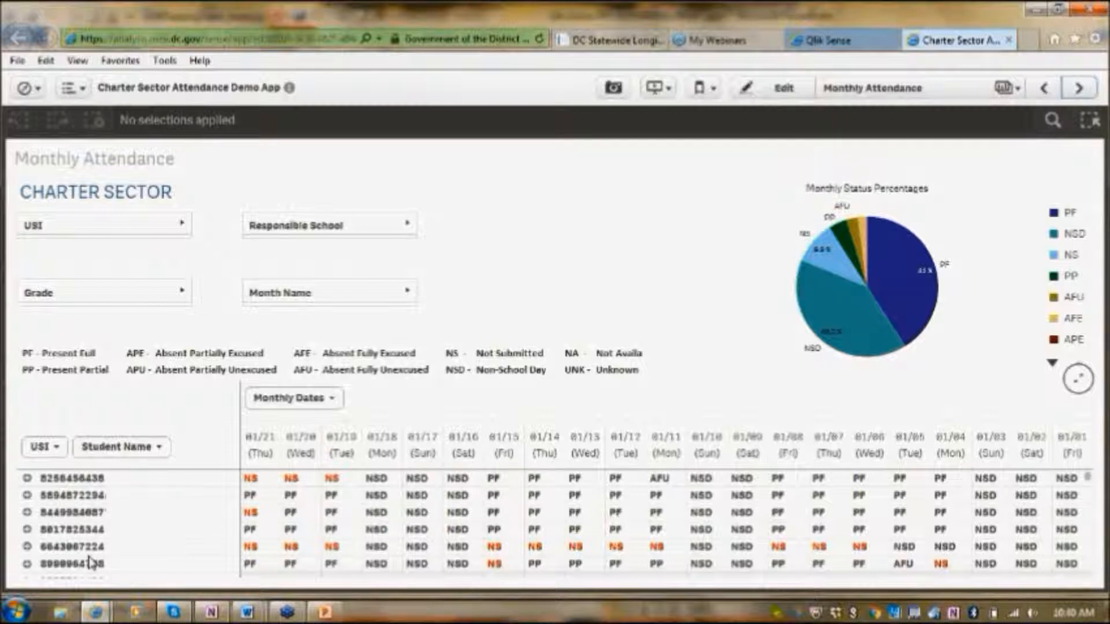
# Step: Filter the Monthly Attendance sheet to a single student by Student Name, review the result and clear the selection
pyautogui.click(149, 454)
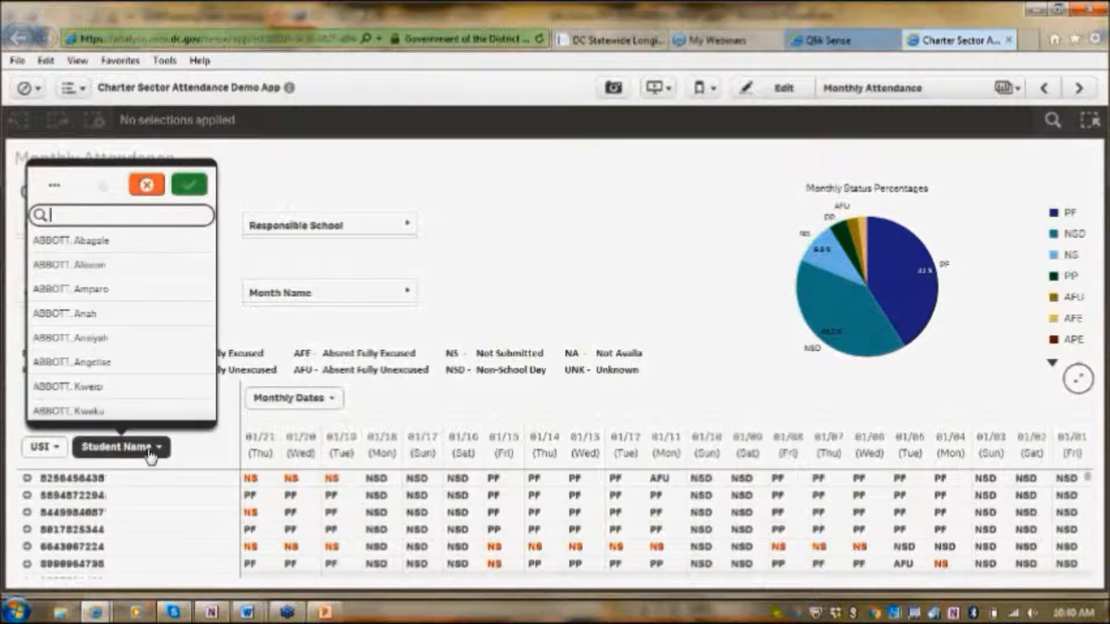
pyautogui.click(50, 315)
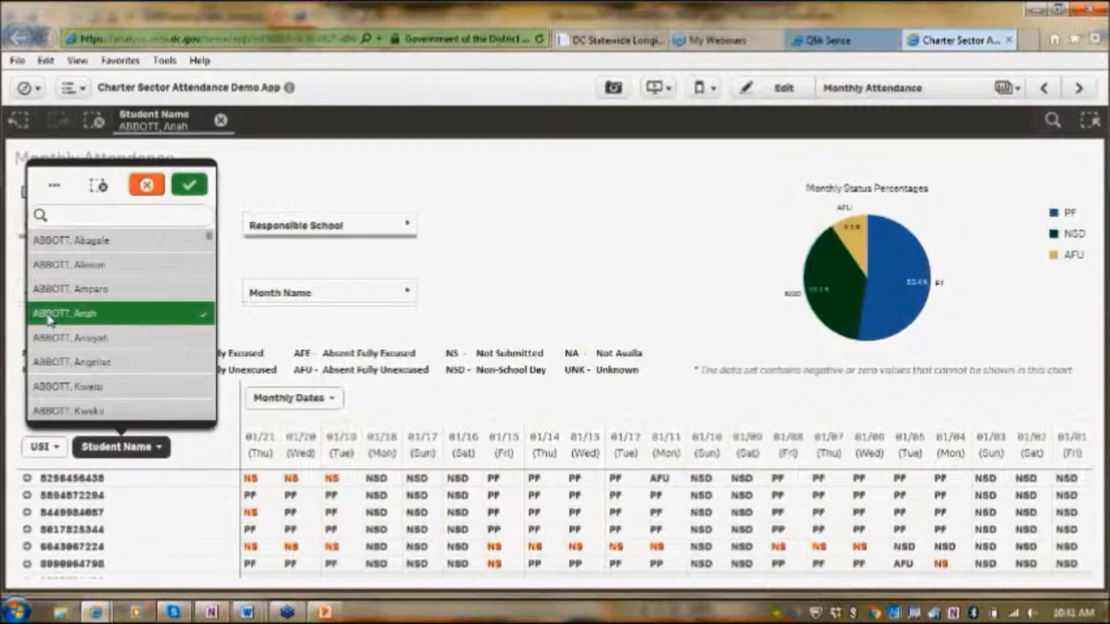
pyautogui.click(189, 185)
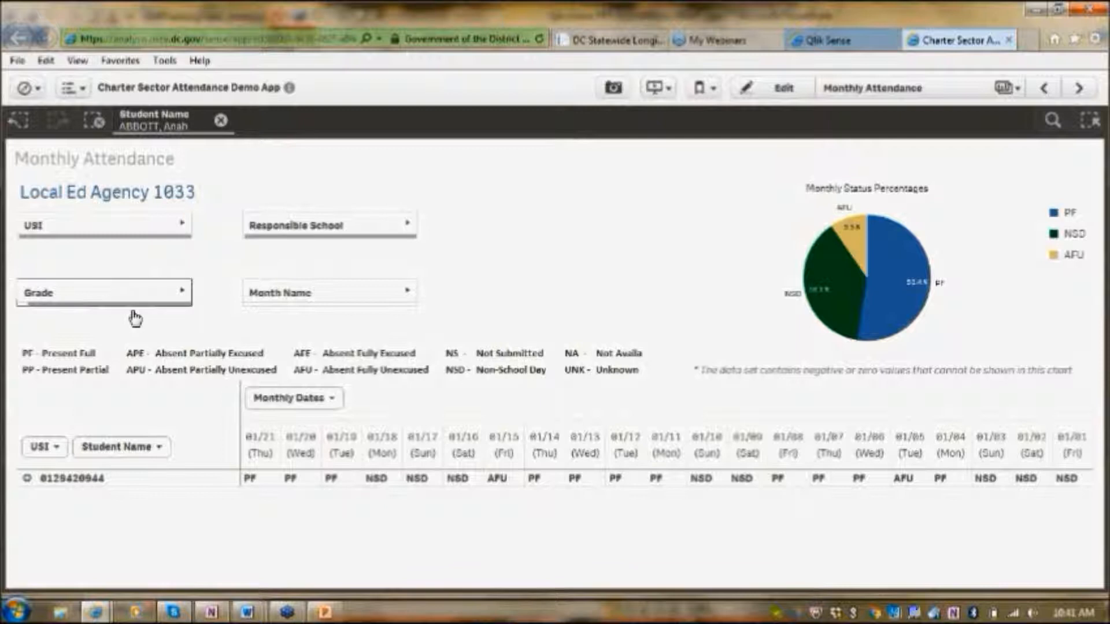
pyautogui.click(220, 121)
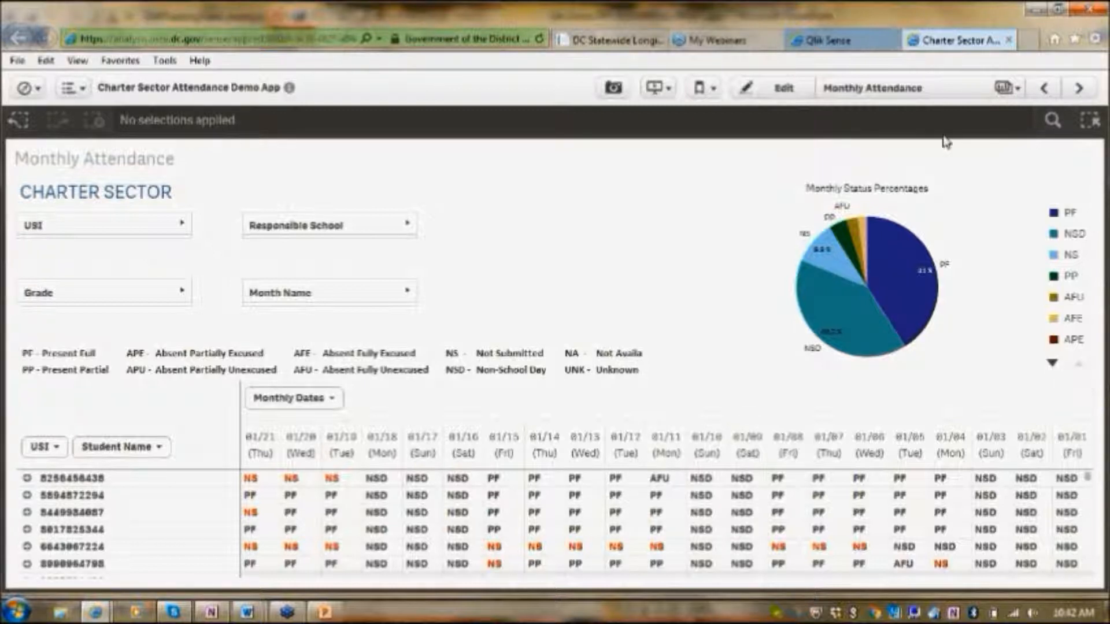
# Step: View the Weekly Attendance sheet and go on to the Daily Attendance sheet
pyautogui.click(1016, 93)
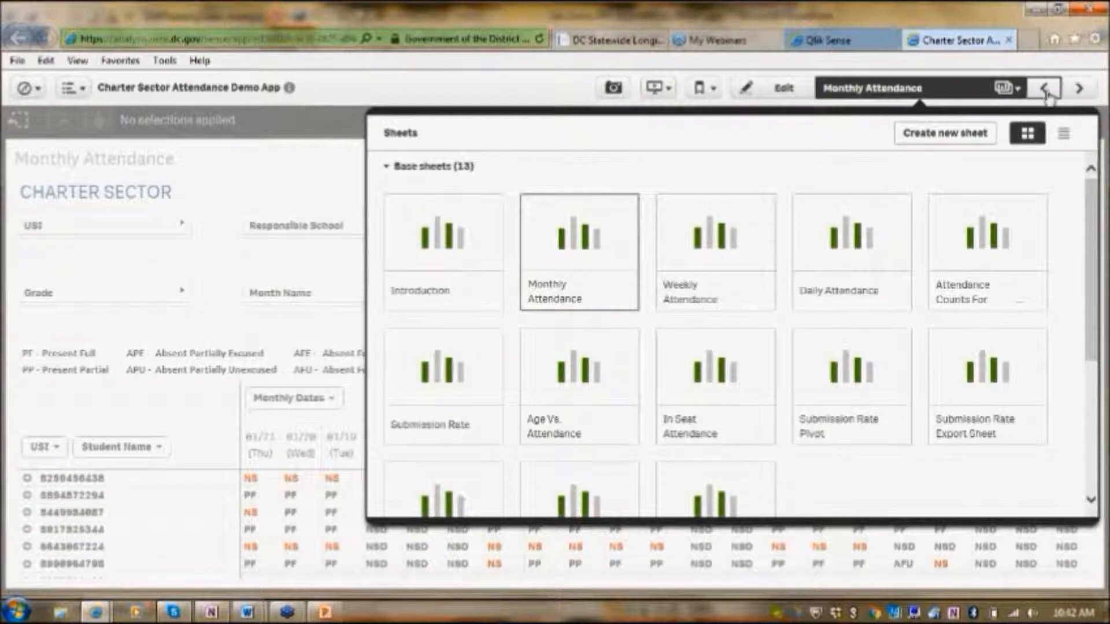
pyautogui.click(716, 252)
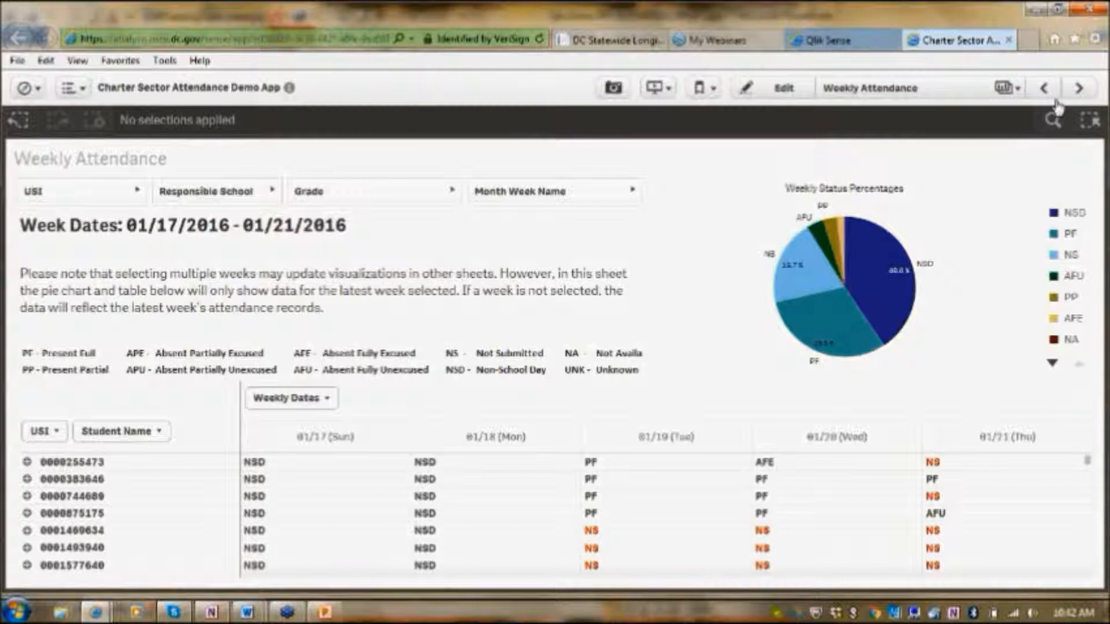
pyautogui.click(1005, 89)
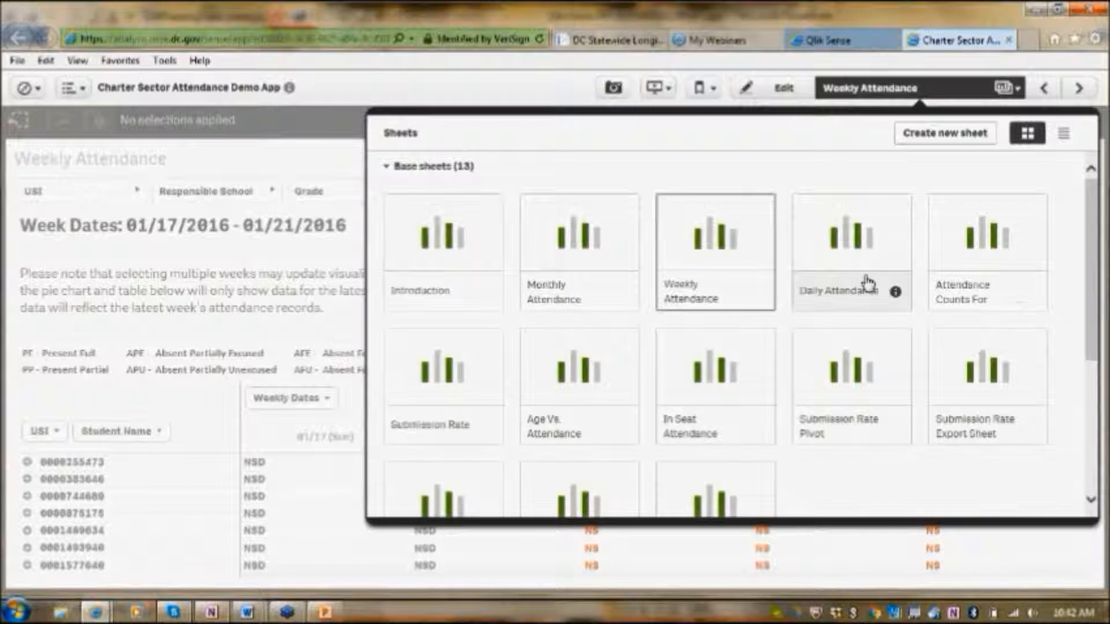
pyautogui.click(851, 242)
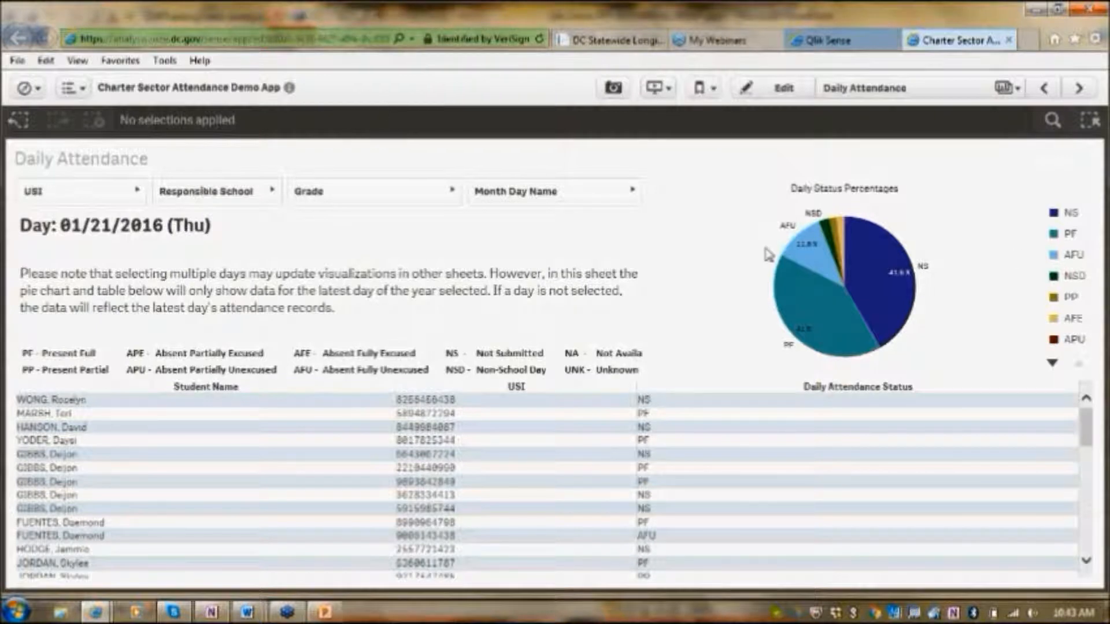
# Step: Filter the Daily Attendance sheet by Month Day Name to Aug Day 4, review the result and clear the selection
pyautogui.click(624, 199)
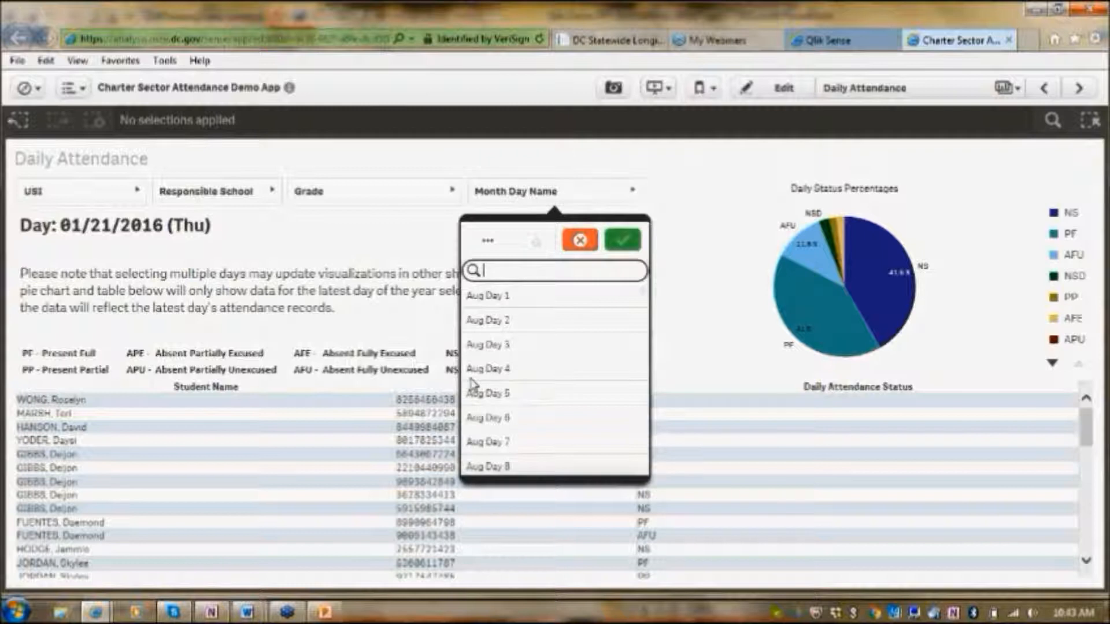
pyautogui.click(495, 371)
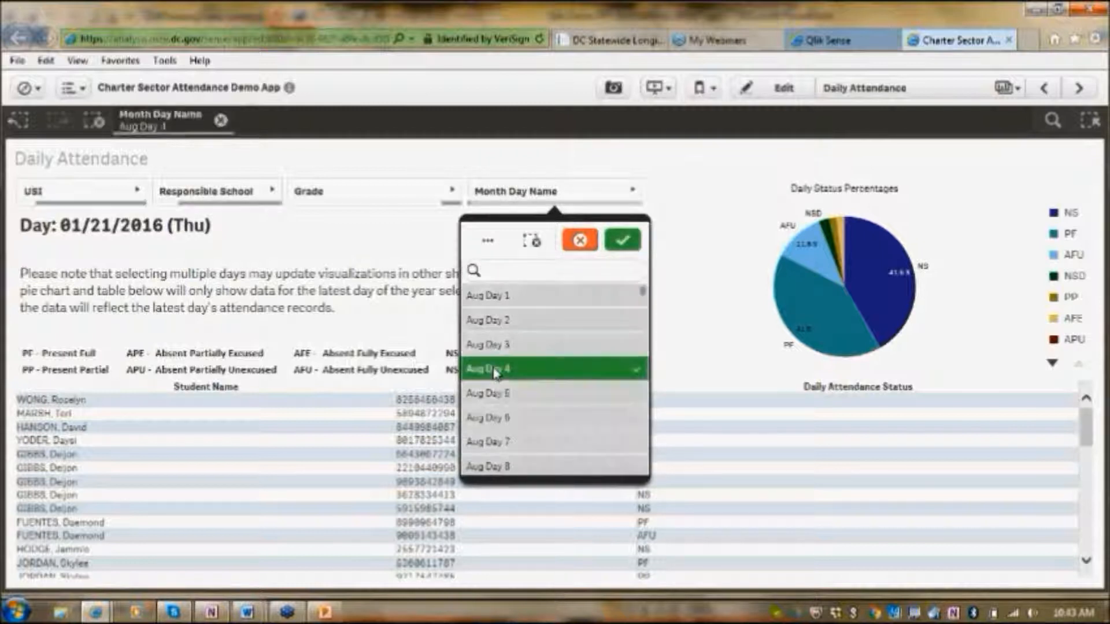
pyautogui.click(622, 241)
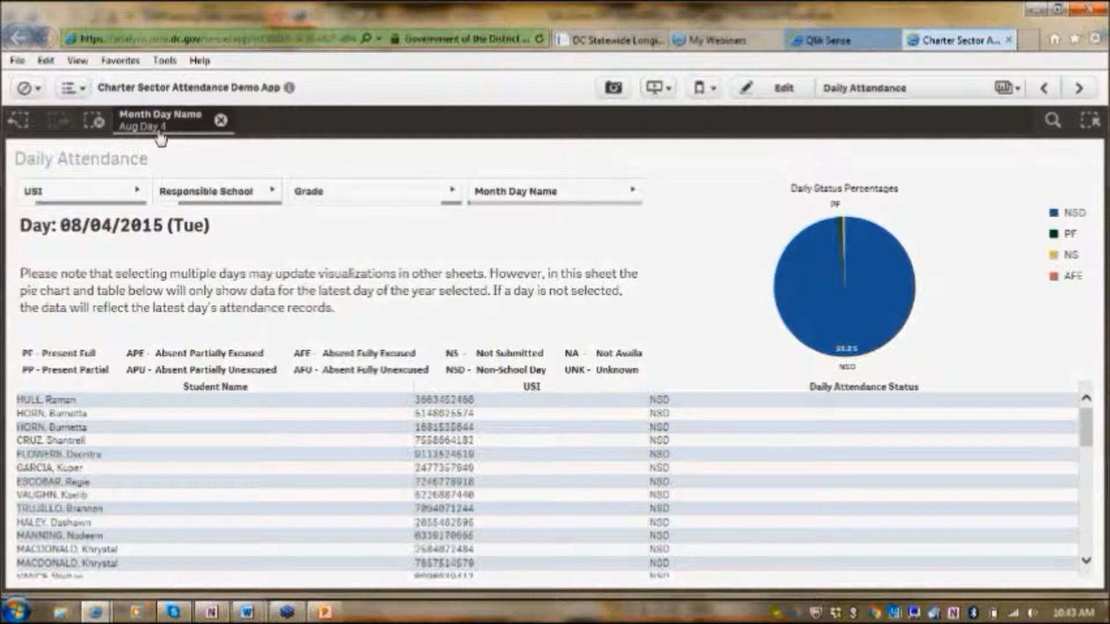
pyautogui.click(222, 122)
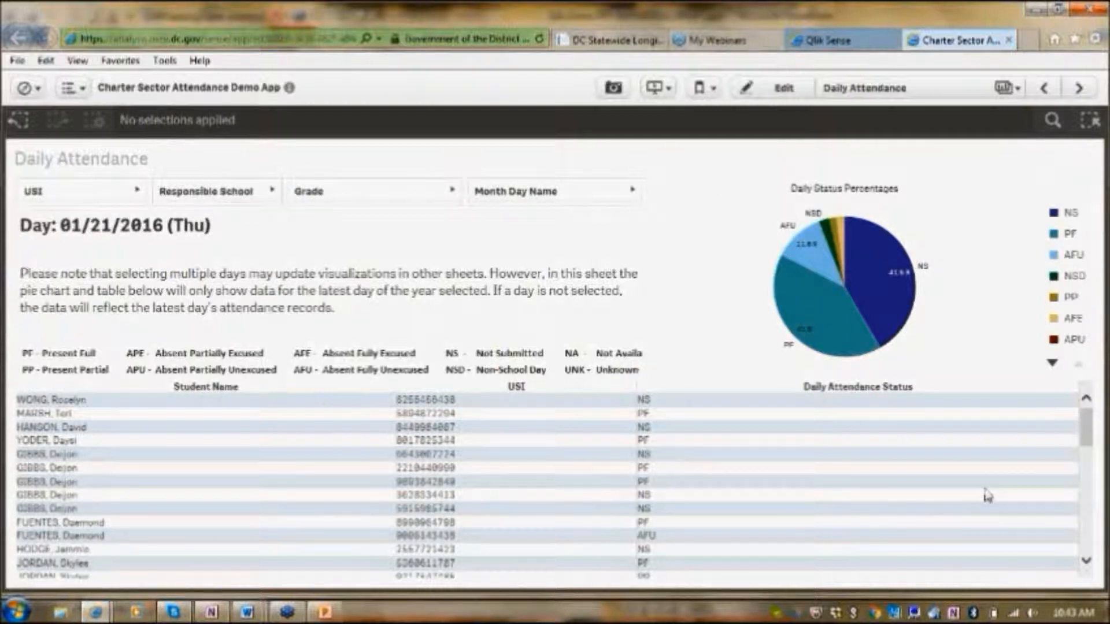
# Step: View the Attendance Counts For Enrollment Period sheet and go on to the Submission Rate sheet
pyautogui.click(1008, 91)
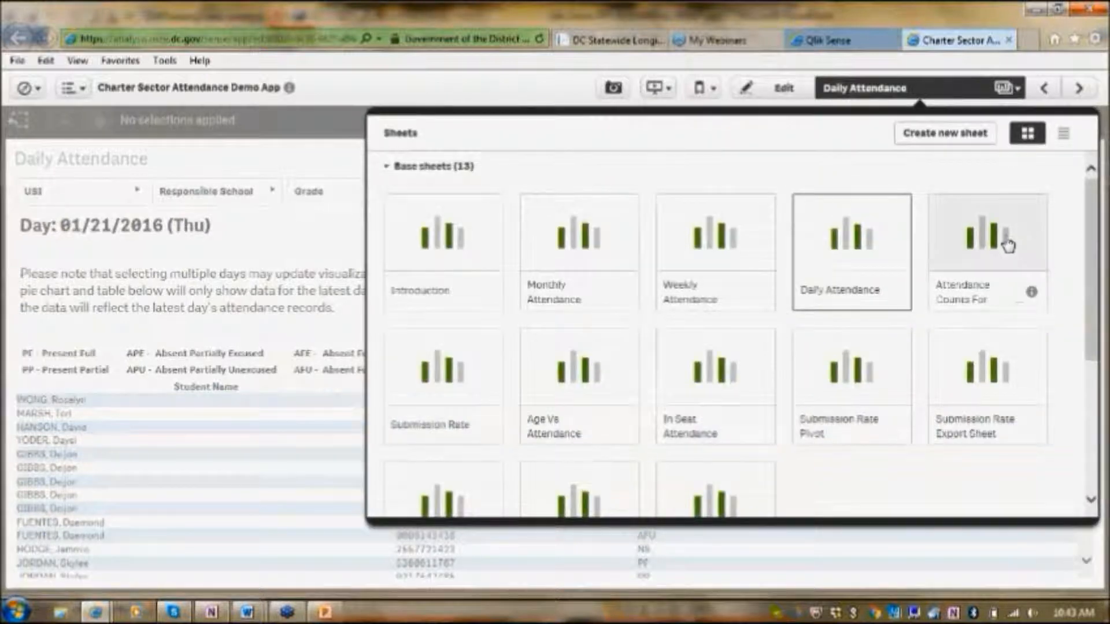
pyautogui.click(1008, 244)
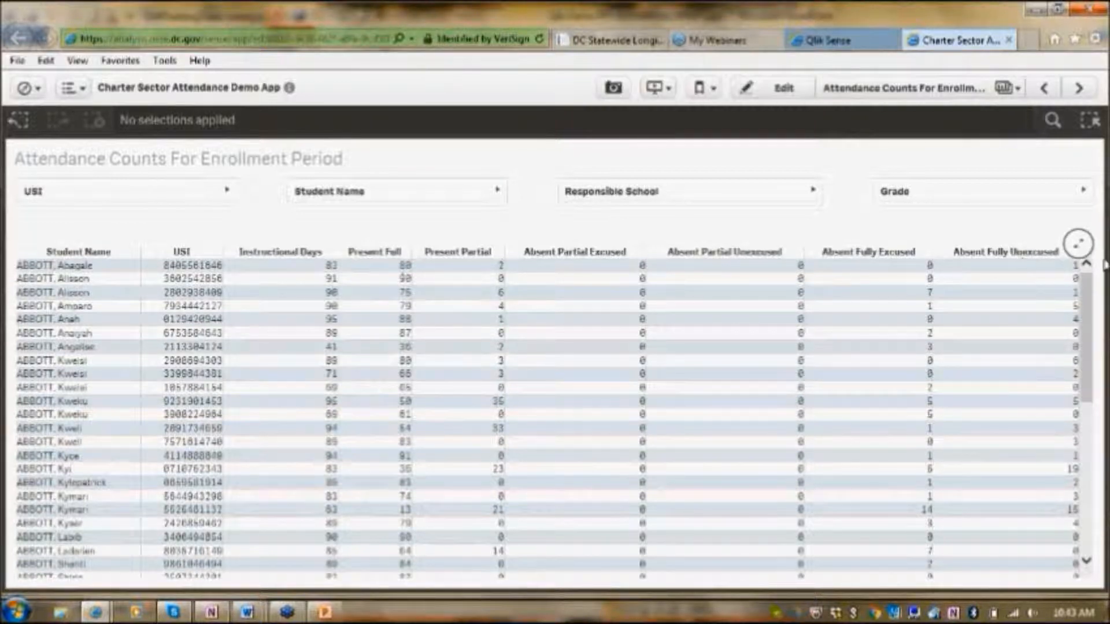
pyautogui.moveTo(1091, 301); pyautogui.dragTo(1089, 269)
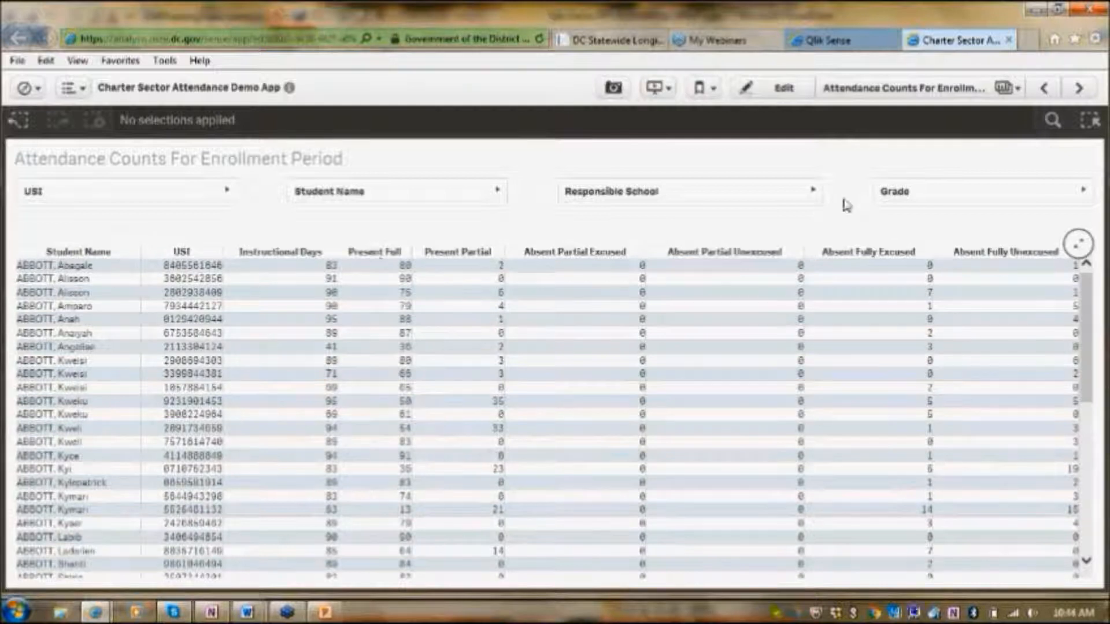
pyautogui.click(1013, 93)
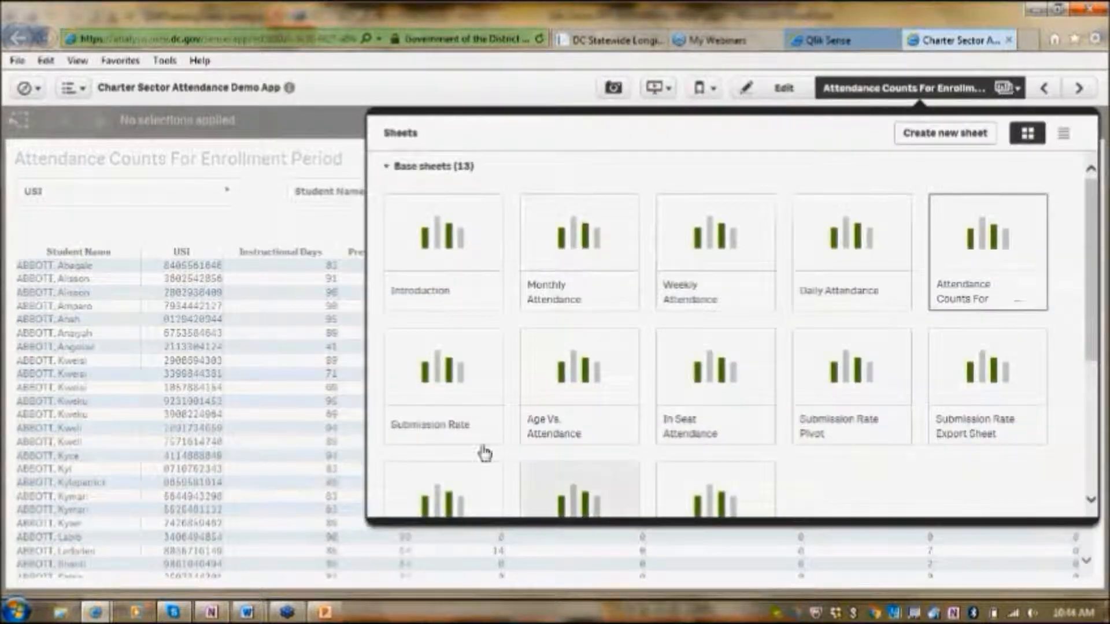
pyautogui.click(464, 376)
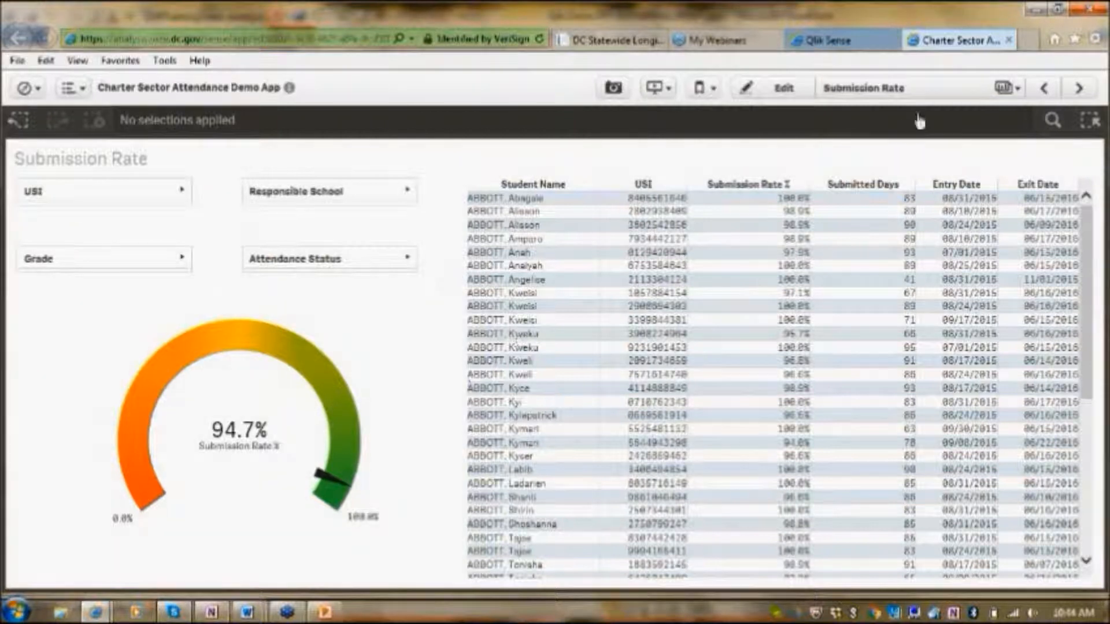
# Step: Go to the Age Vs. Attendance sheet and examine the age 4 slice of the pie chart
pyautogui.click(1001, 88)
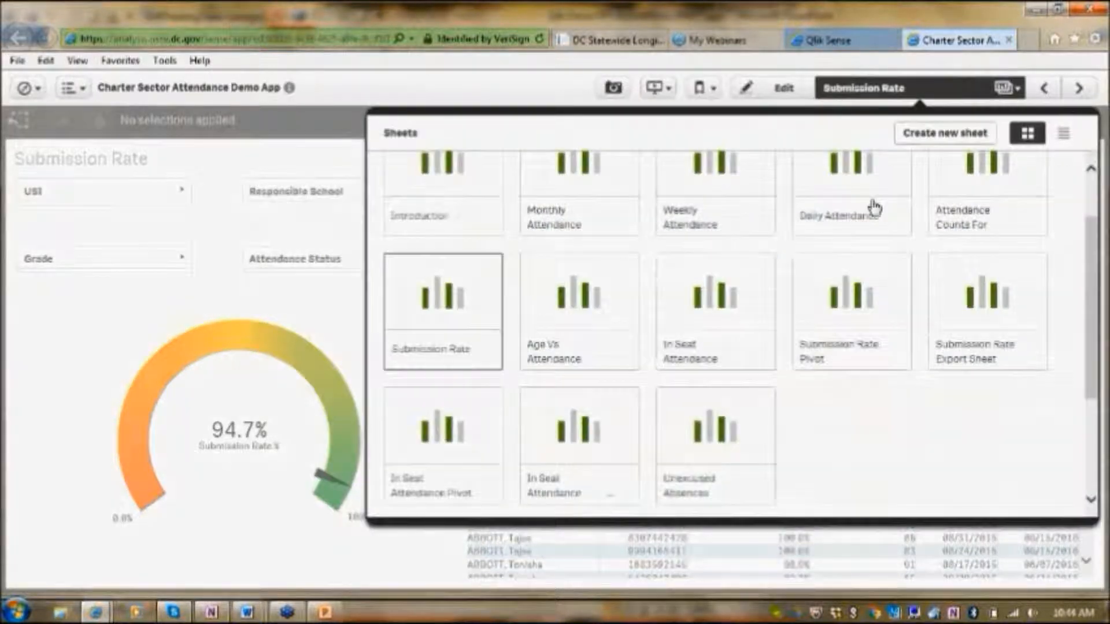
pyautogui.click(580, 307)
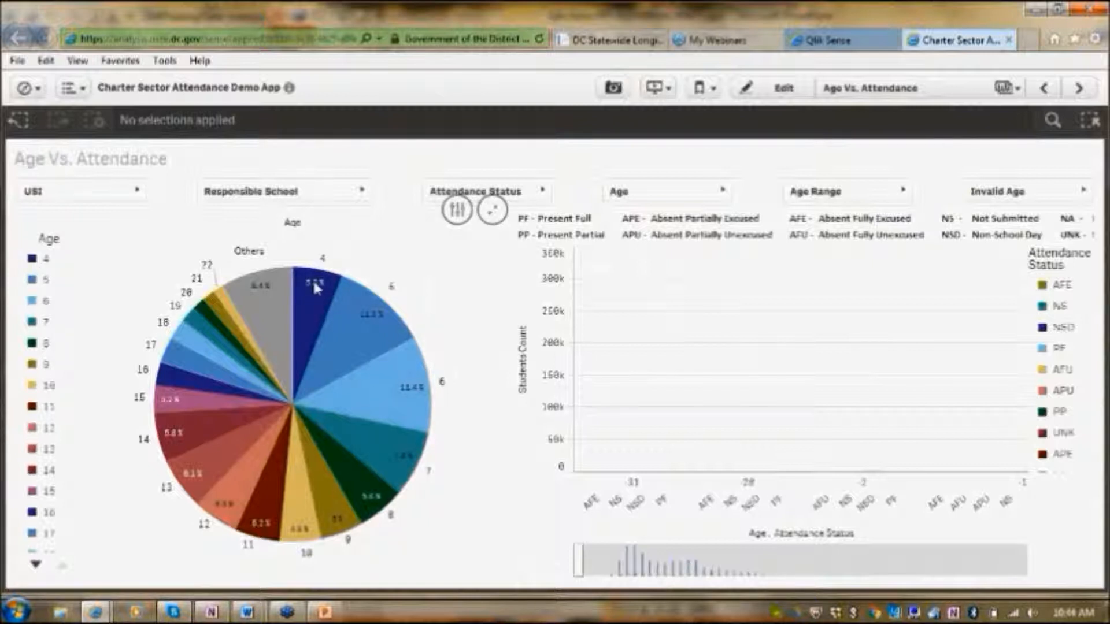
pyautogui.moveTo(312, 302)
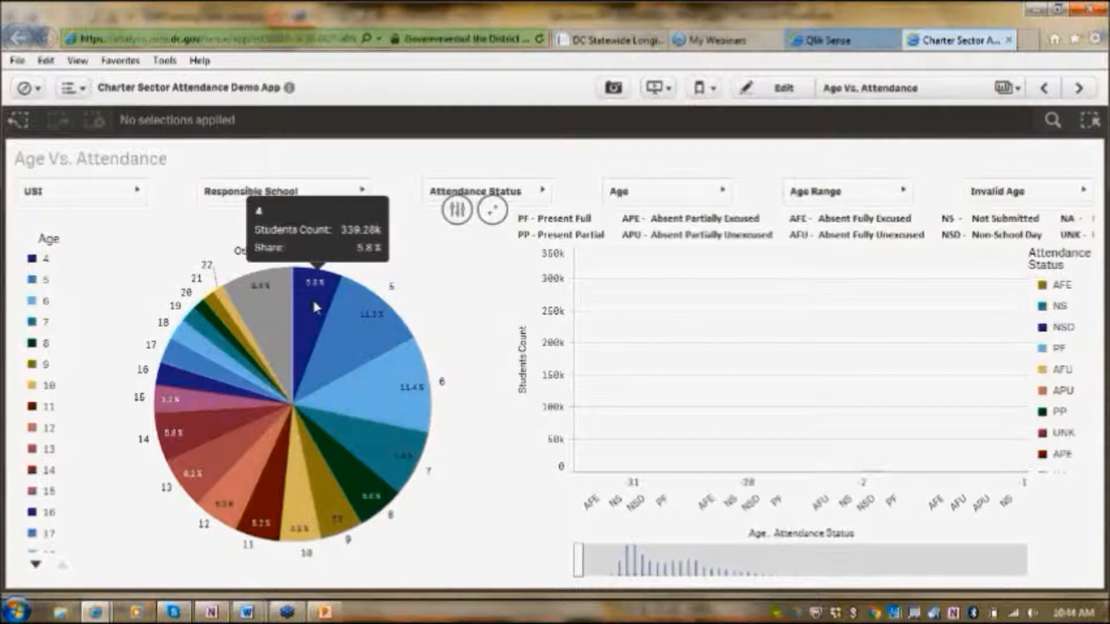
pyautogui.click(313, 304)
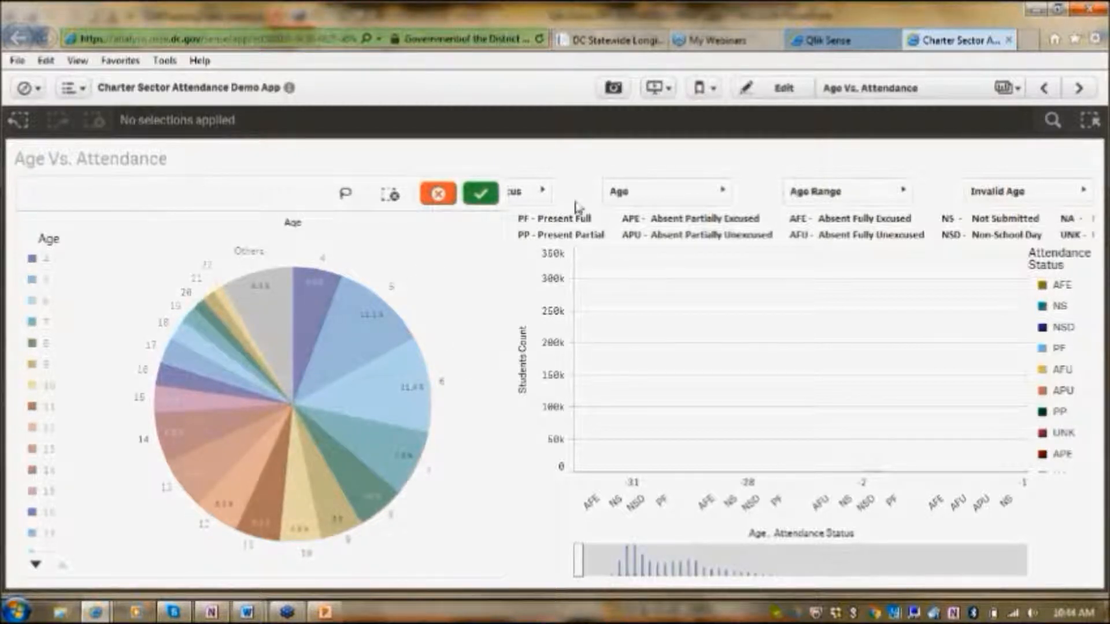
pyautogui.click(480, 194)
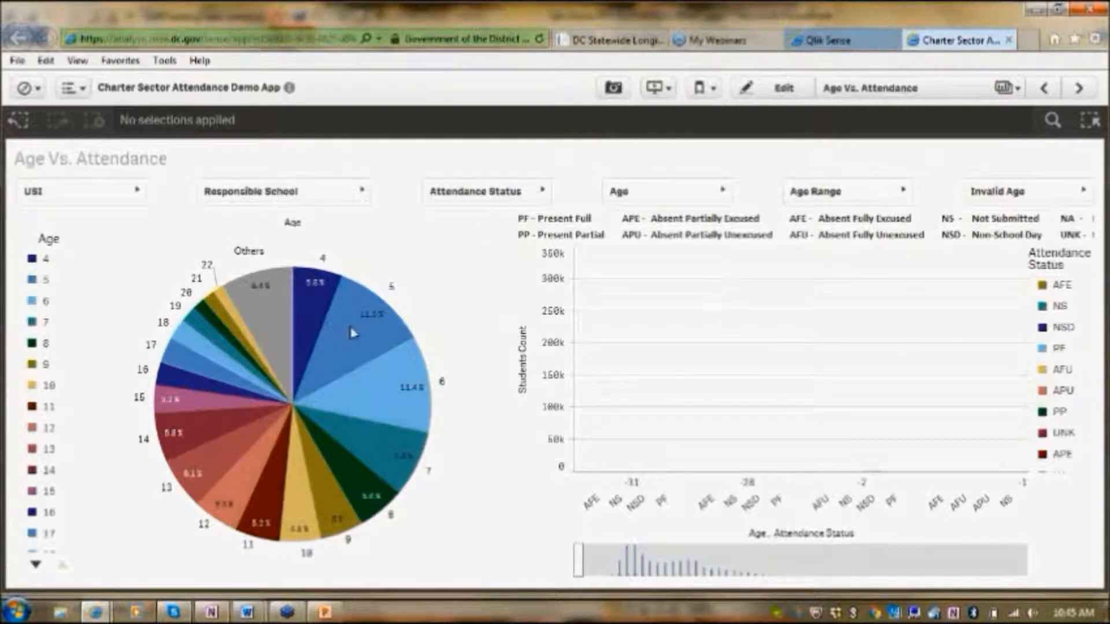
# Step: Preview the Age filter on the Age Vs. Attendance sheet with age 1, and switch it to age 6
pyautogui.click(638, 197)
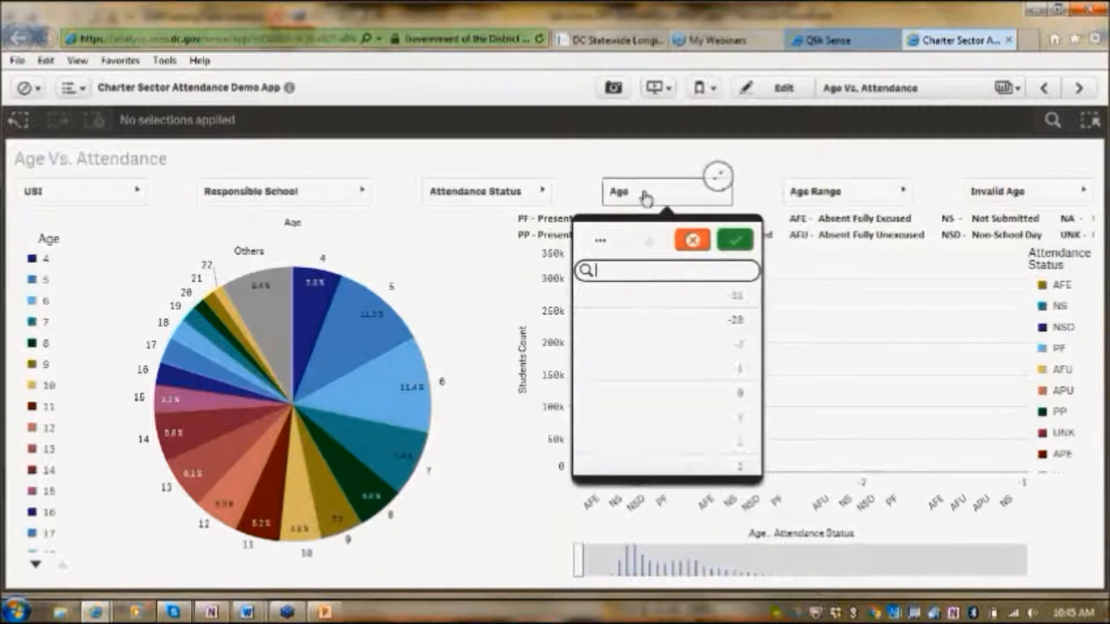
pyautogui.click(711, 429)
pyautogui.scroll(-2, 710, 430)
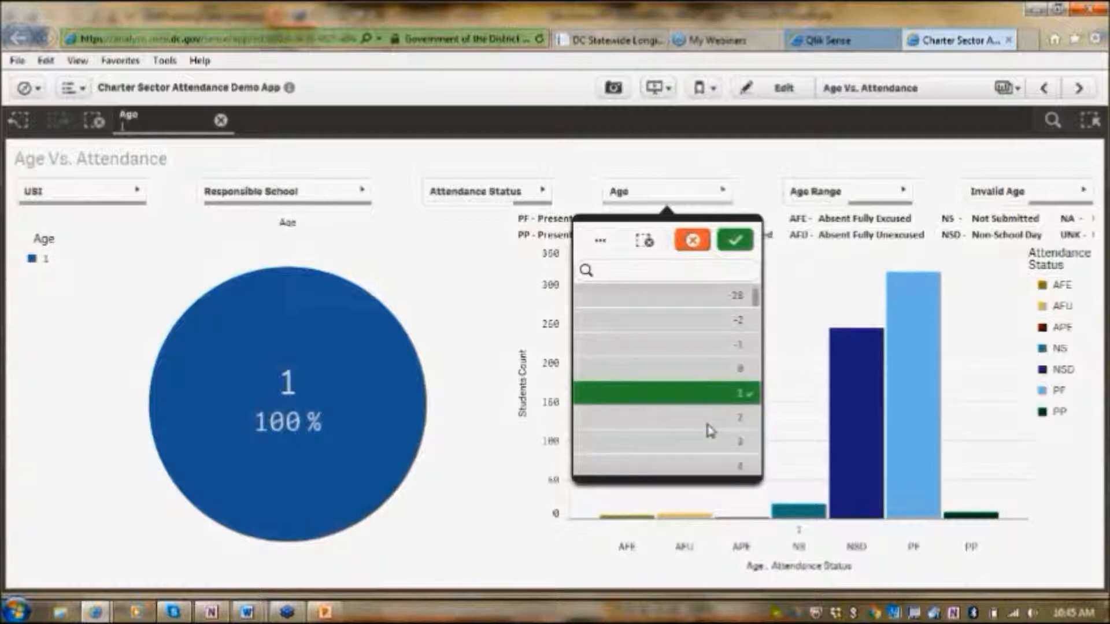
pyautogui.scroll(-2, 717, 439)
pyautogui.click(718, 441)
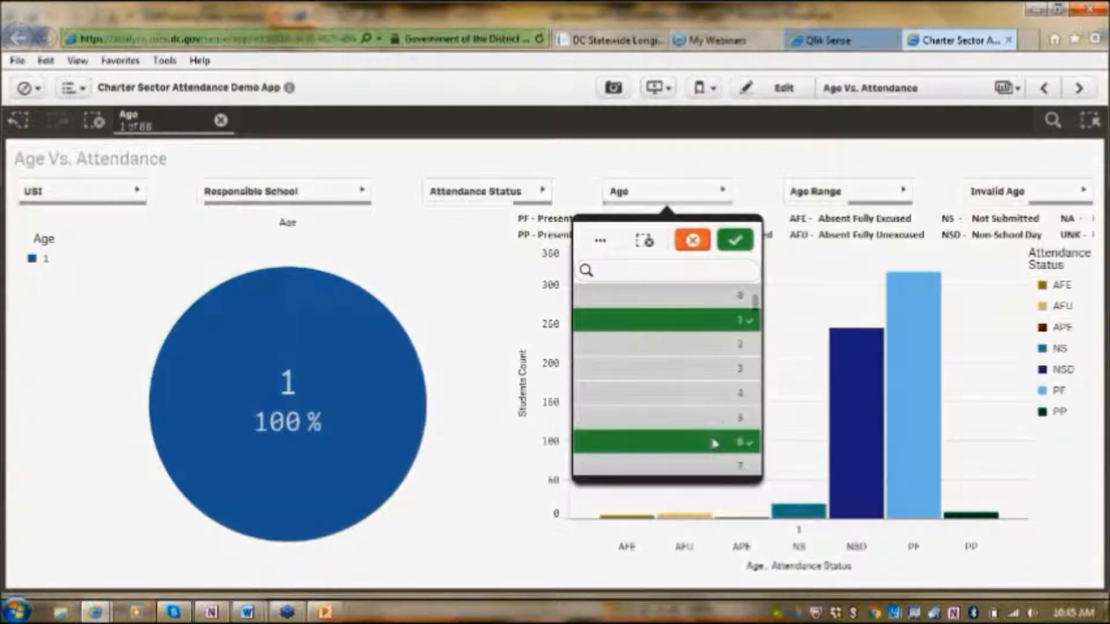
pyautogui.click(718, 327)
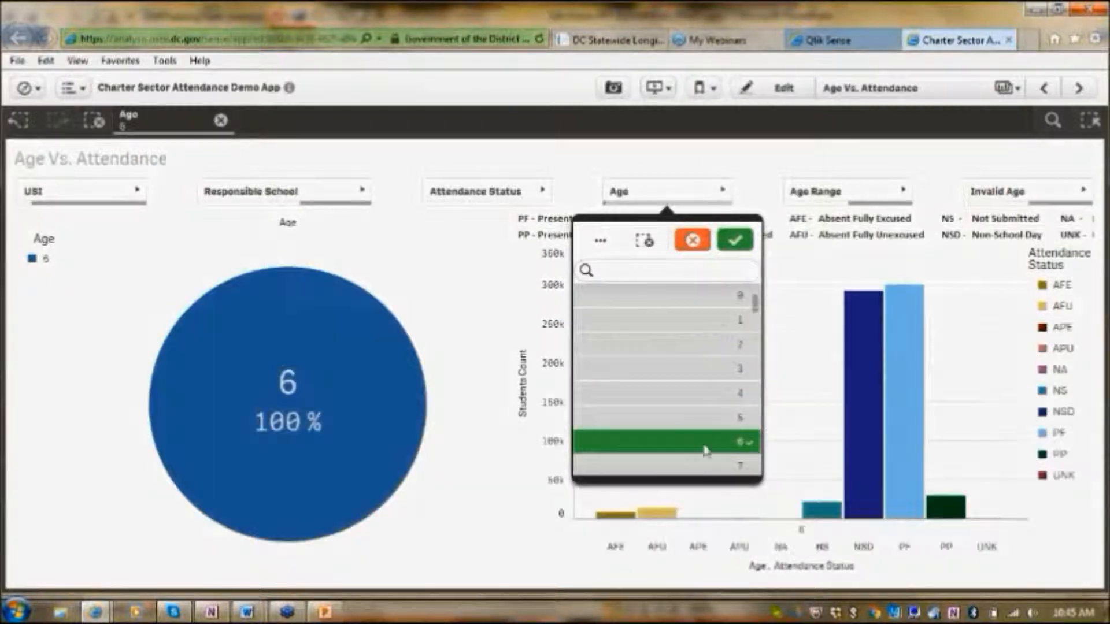
# Step: Switch the Age filter to age 4, review the pie and bar charts, and discard the selection
pyautogui.click(706, 446)
pyautogui.click(722, 391)
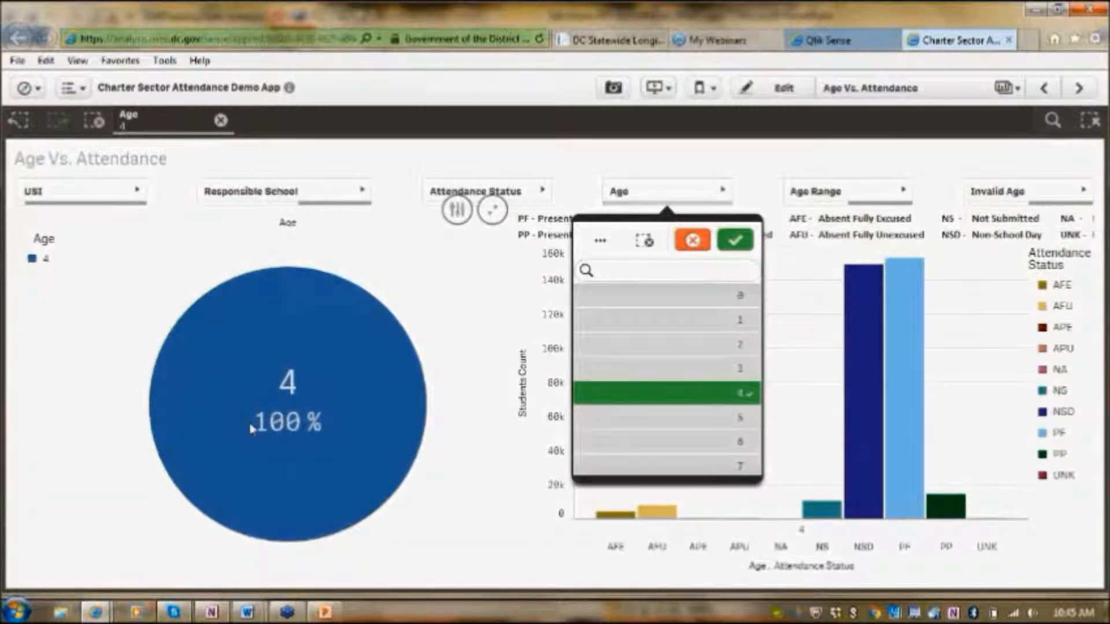
pyautogui.moveTo(249, 426)
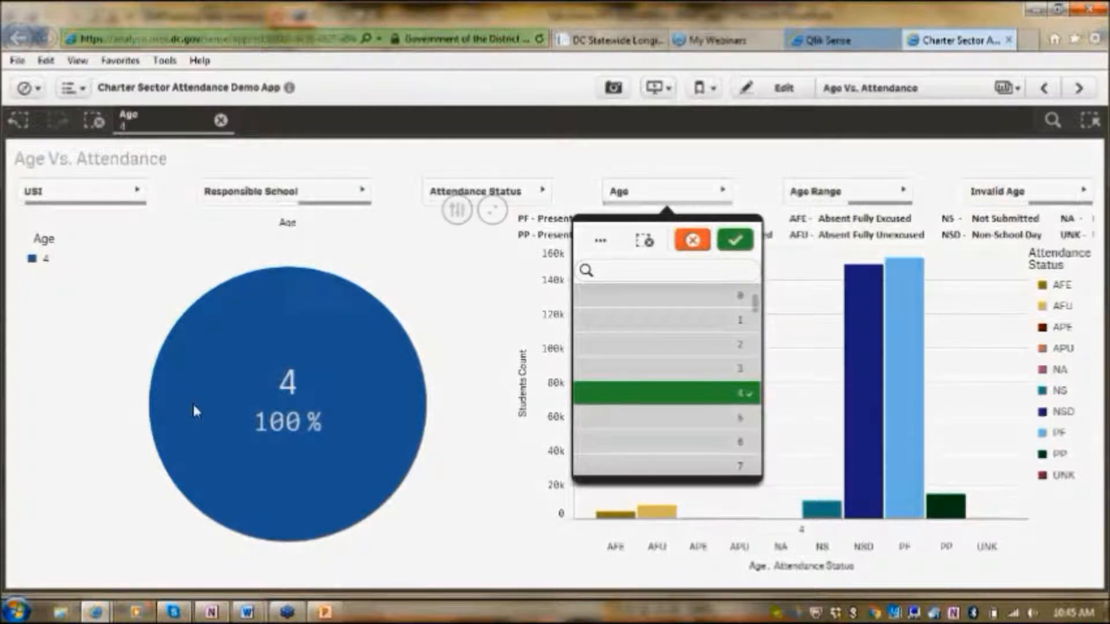
pyautogui.moveTo(194, 408)
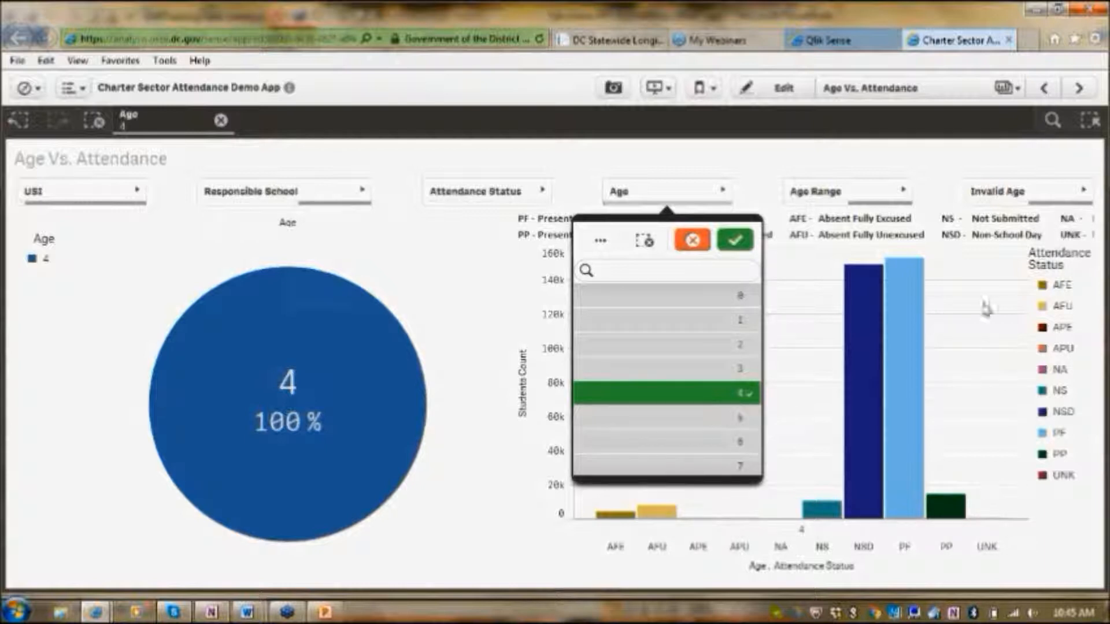
pyautogui.click(693, 239)
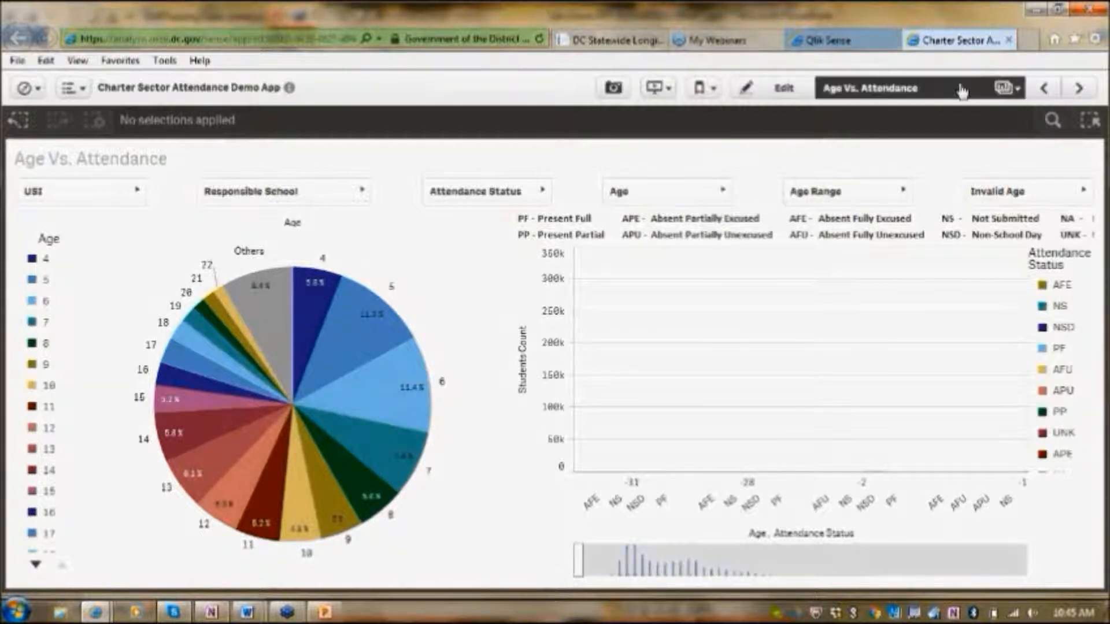
# Step: View the In Seat Attendance sheet and go on to the Submission Rate Pivot sheet
pyautogui.click(961, 90)
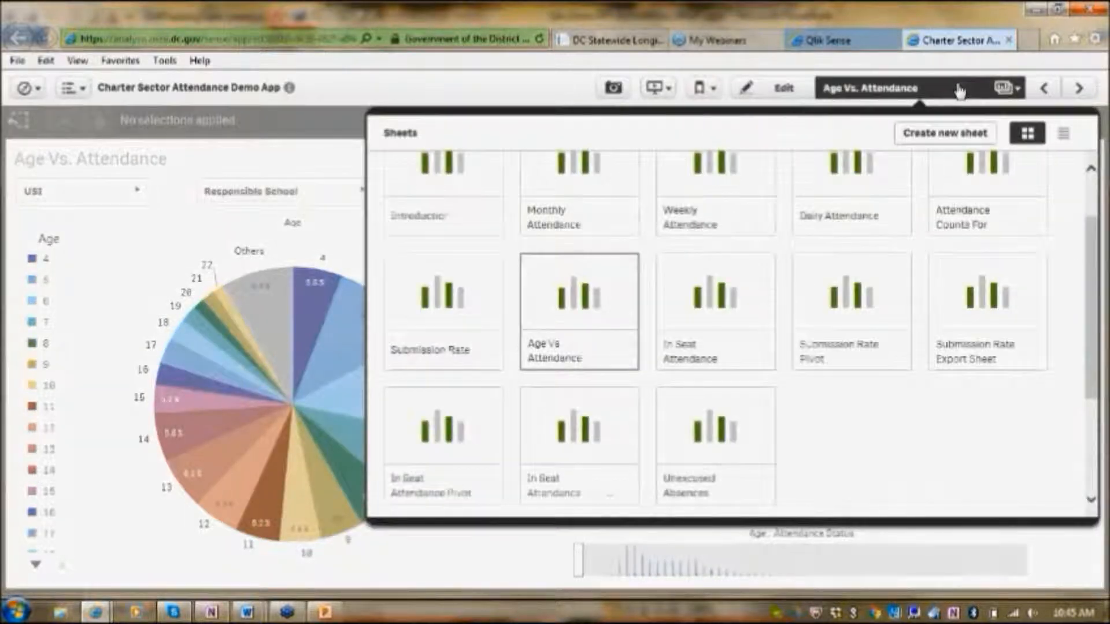
pyautogui.click(743, 297)
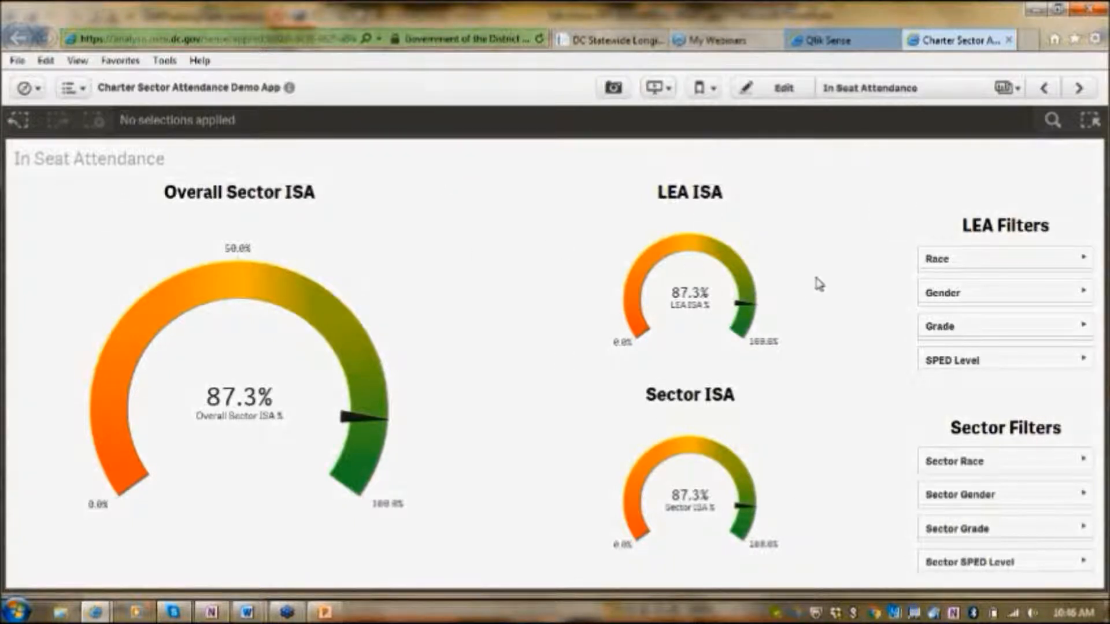
pyautogui.click(963, 94)
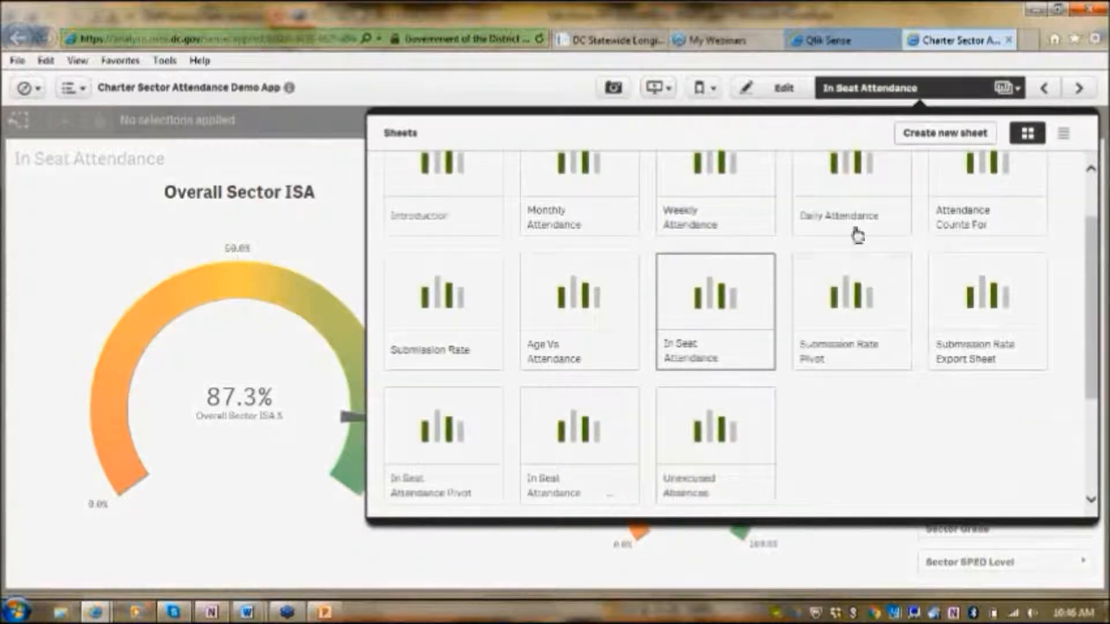
pyautogui.click(840, 304)
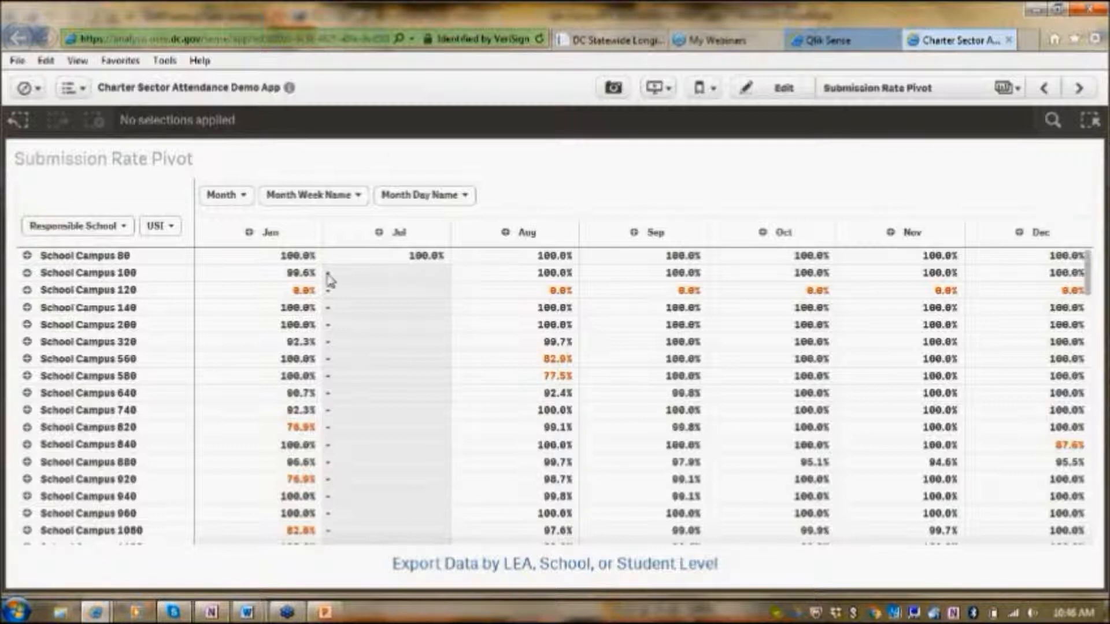
# Step: Go to the Submission Rate Export Sheet and review the snapshot and export options of the Student Level table
pyautogui.click(1004, 89)
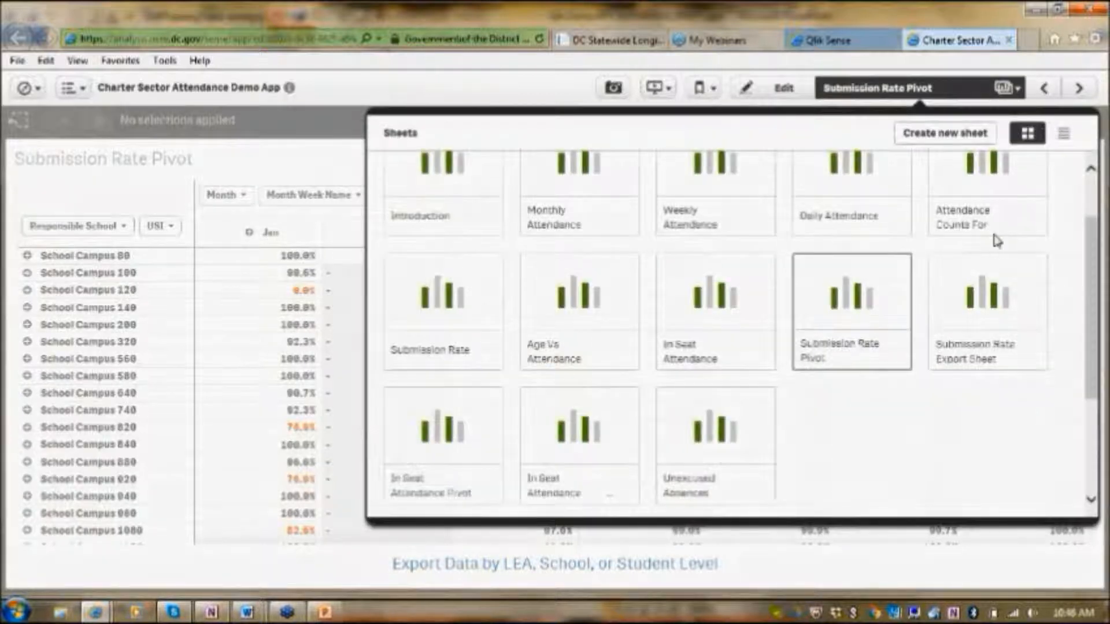
pyautogui.click(992, 287)
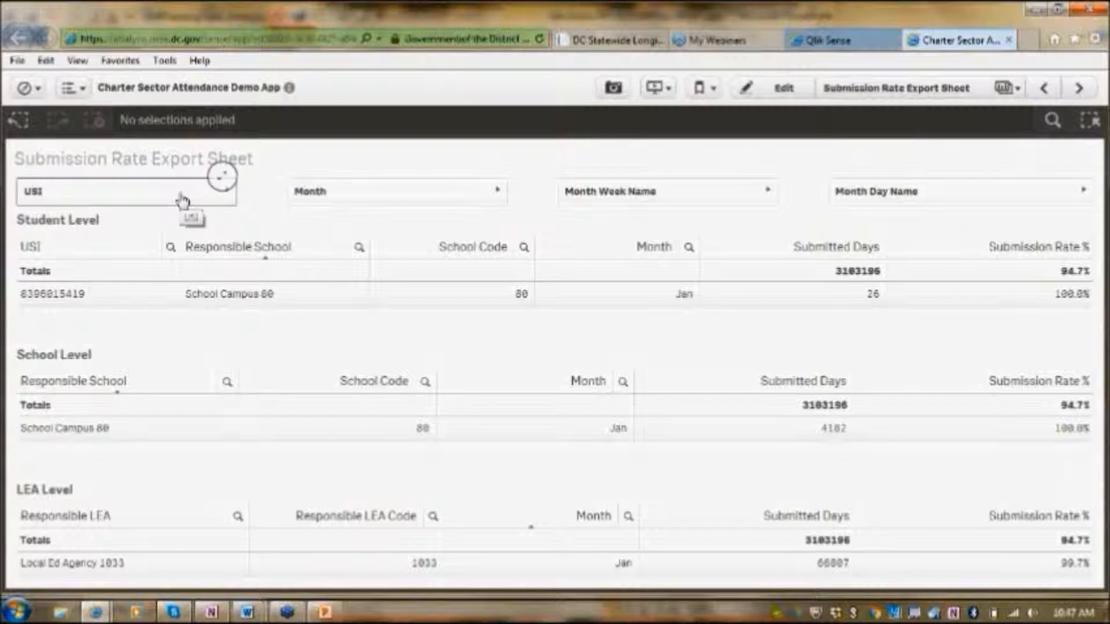
pyautogui.rightClick(556, 267)
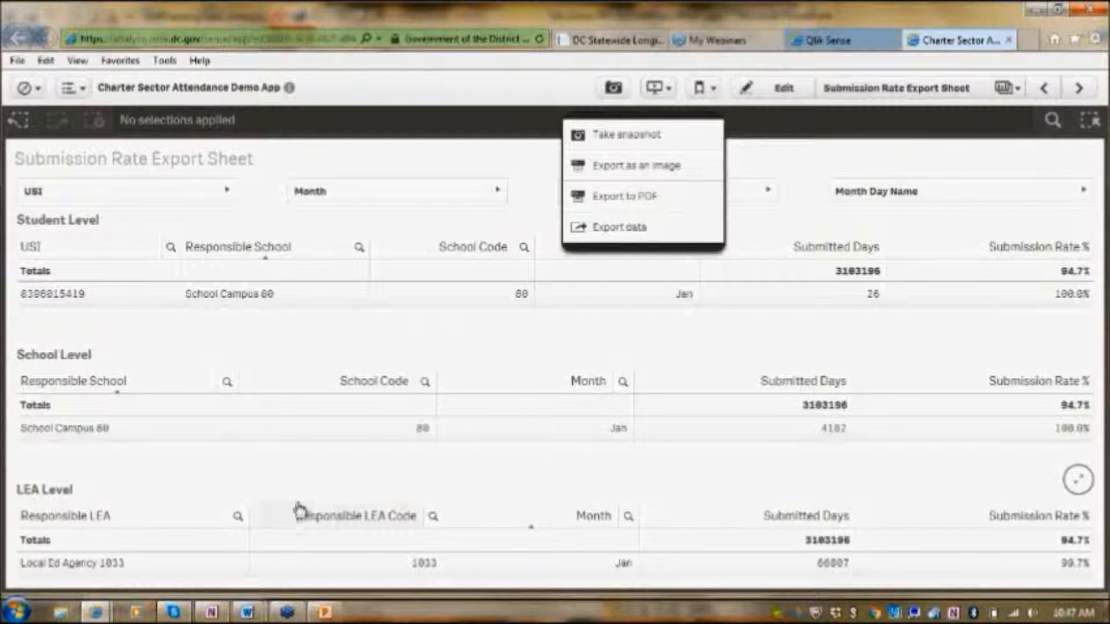
pyautogui.click(430, 270)
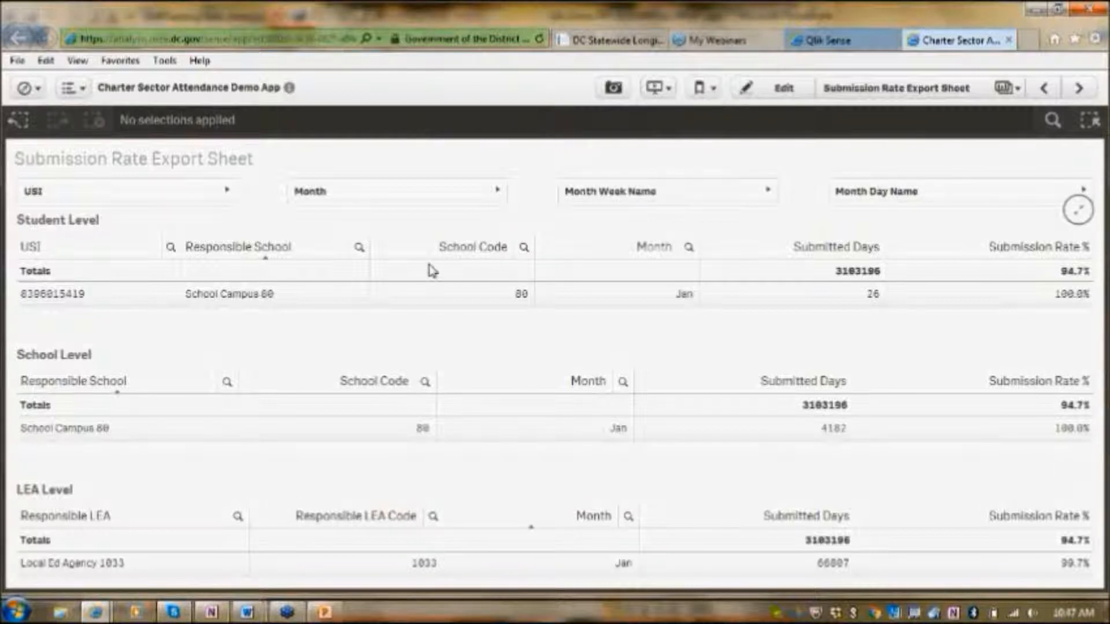
pyautogui.rightClick(430, 270)
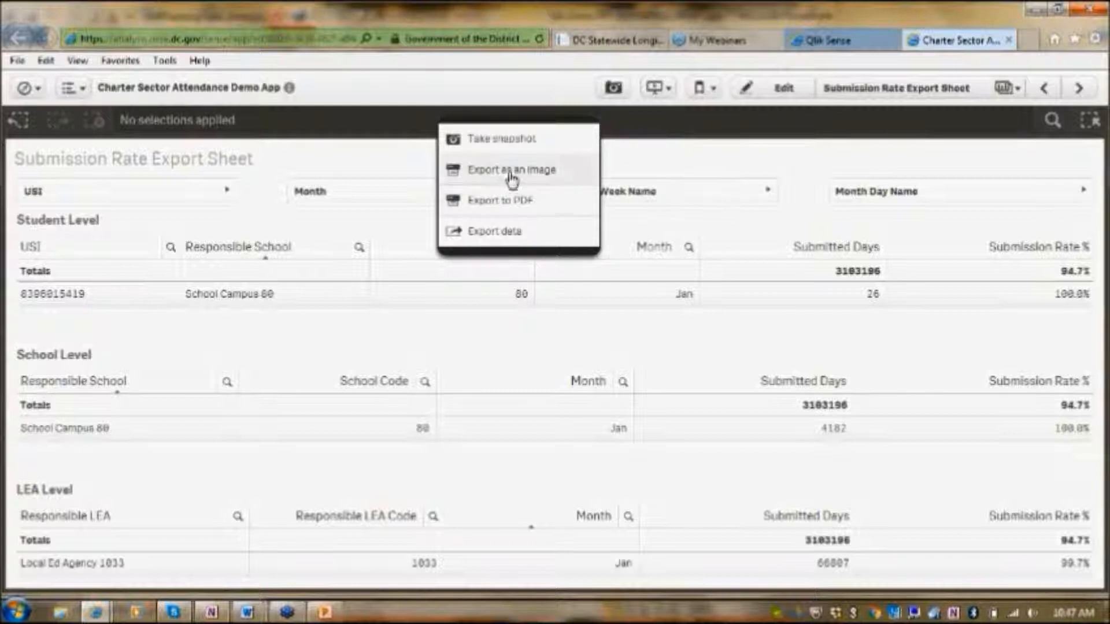
pyautogui.click(518, 144)
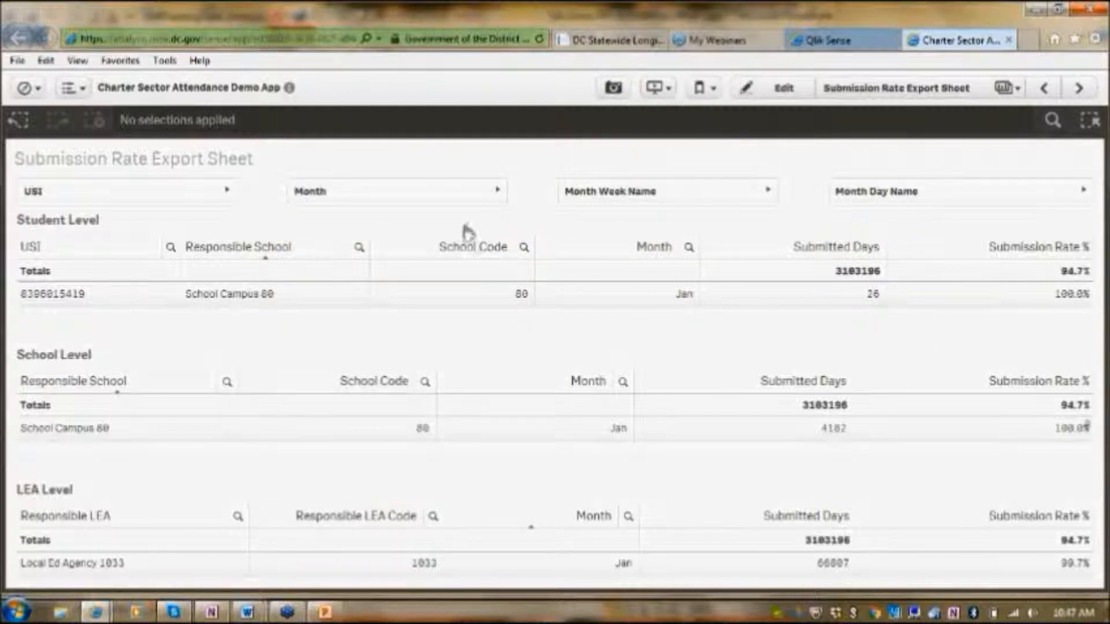
# Step: Go to the In Seat Attendance Pivot sheet and look over the monthly rates by school campus
pyautogui.click(995, 98)
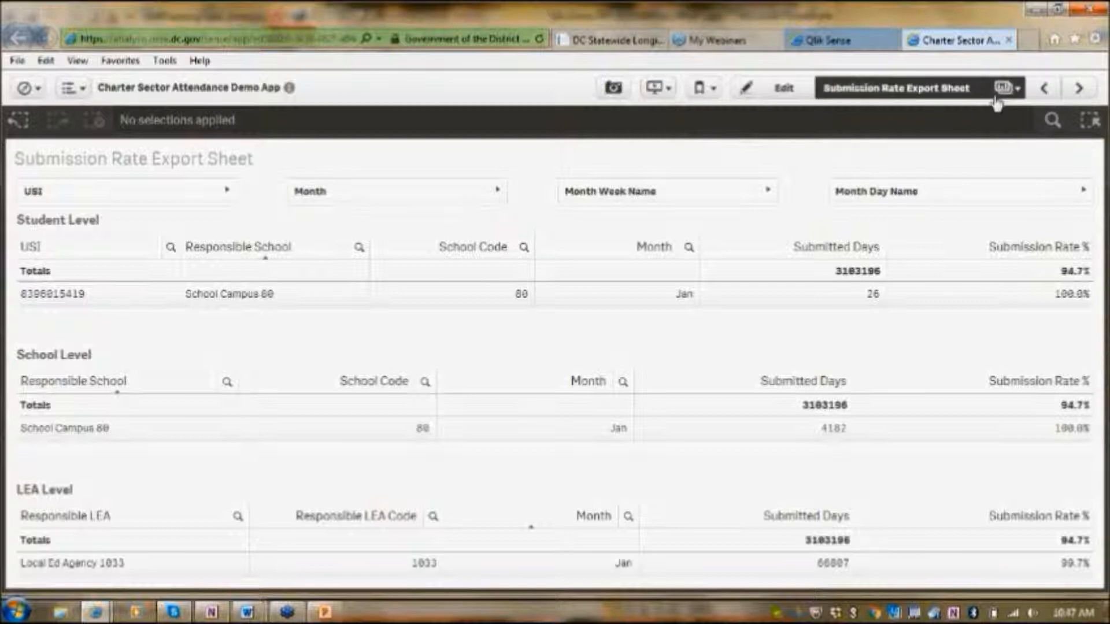
pyautogui.click(1003, 89)
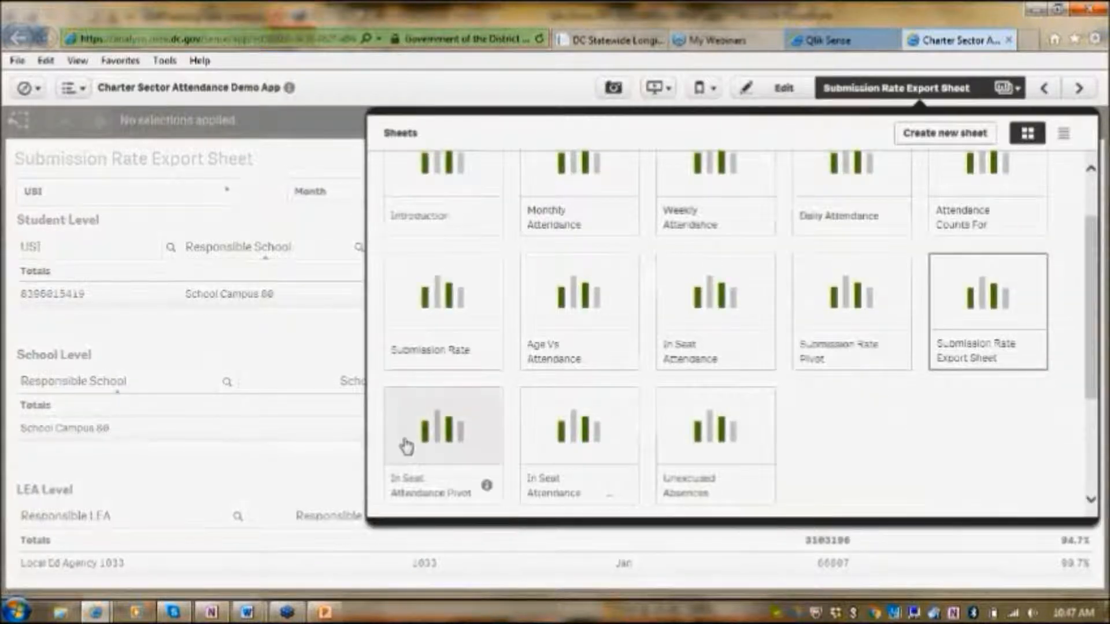
pyautogui.click(427, 429)
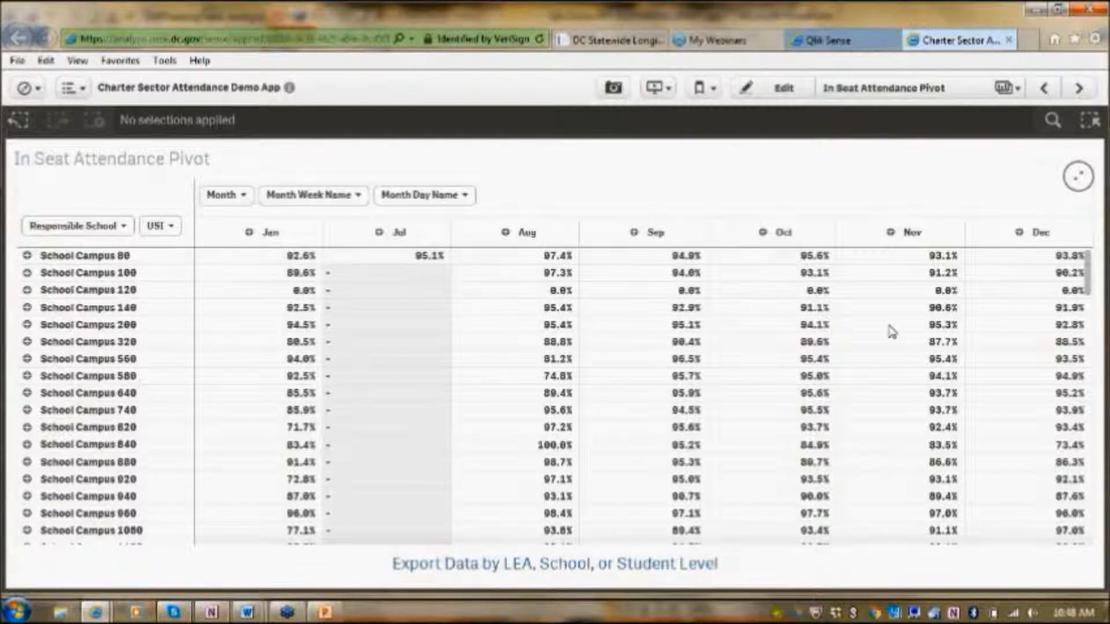
pyautogui.moveTo(1090, 266)
pyautogui.mouseDown()
pyautogui.moveTo(1090, 321)
pyautogui.moveTo(1089, 255)
pyautogui.mouseUp()
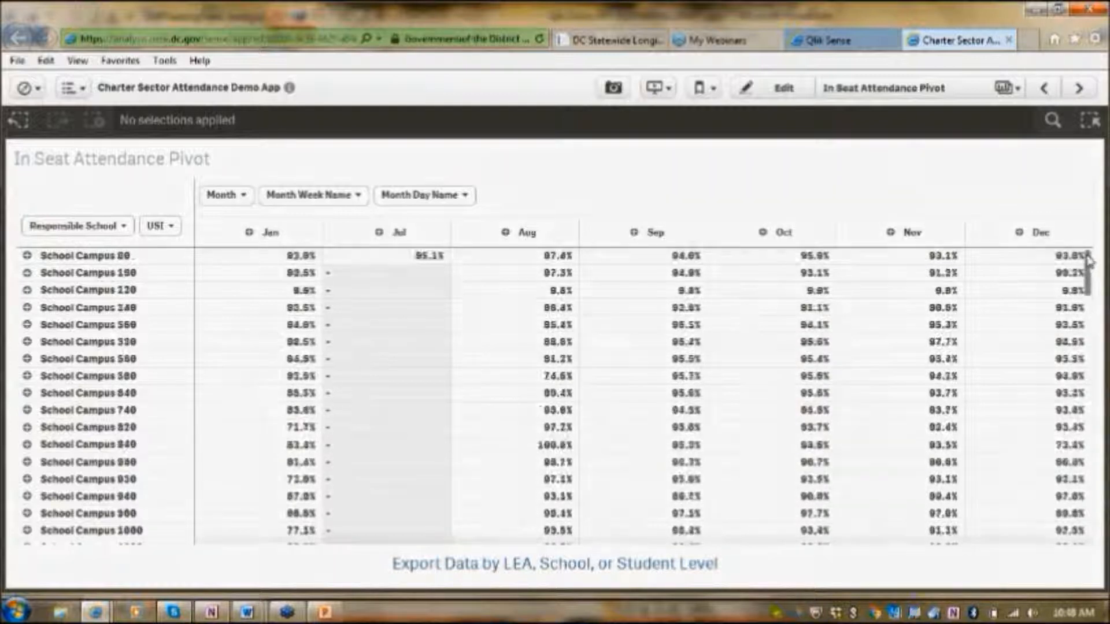
# Step: Go to the In Seat Attendance Export Sheet, view the Month filter's values and close the filter without selecting any
pyautogui.click(976, 90)
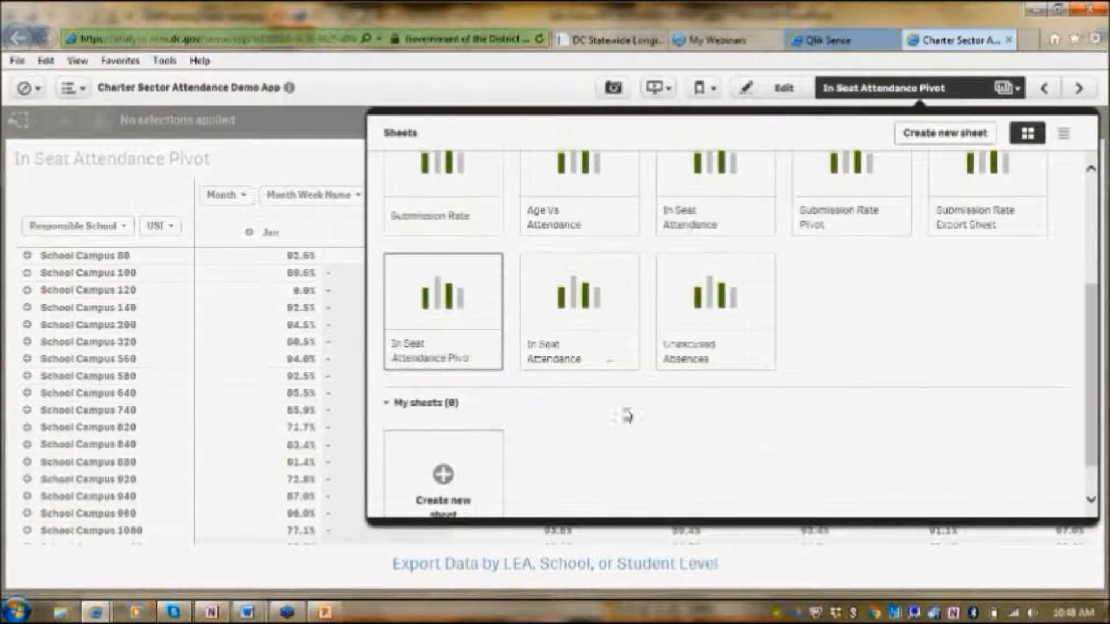
pyautogui.click(582, 300)
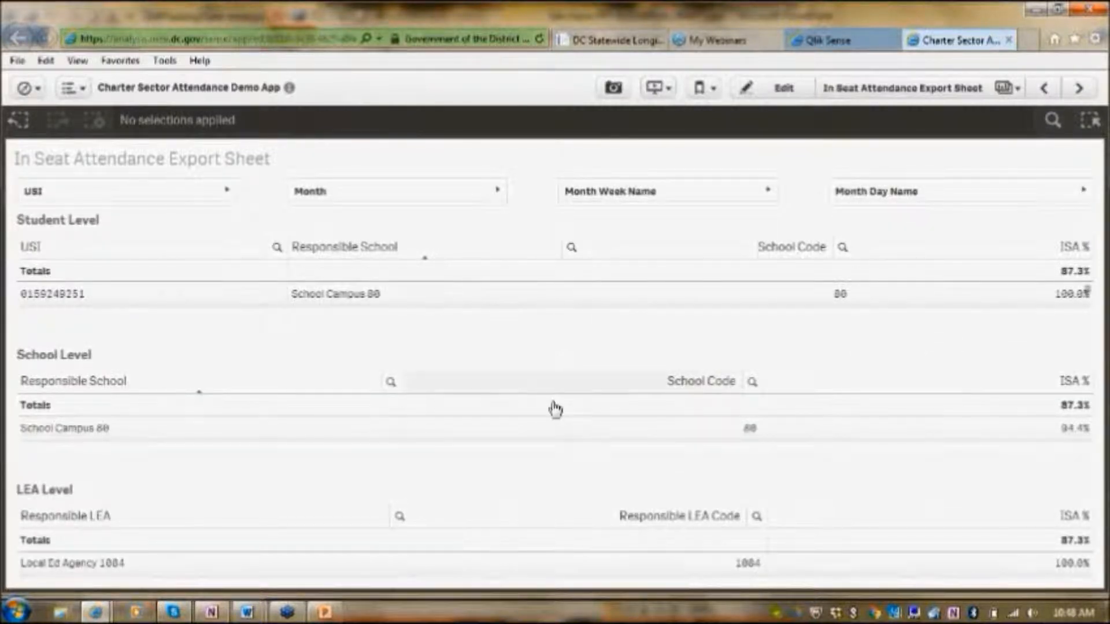
pyautogui.click(491, 191)
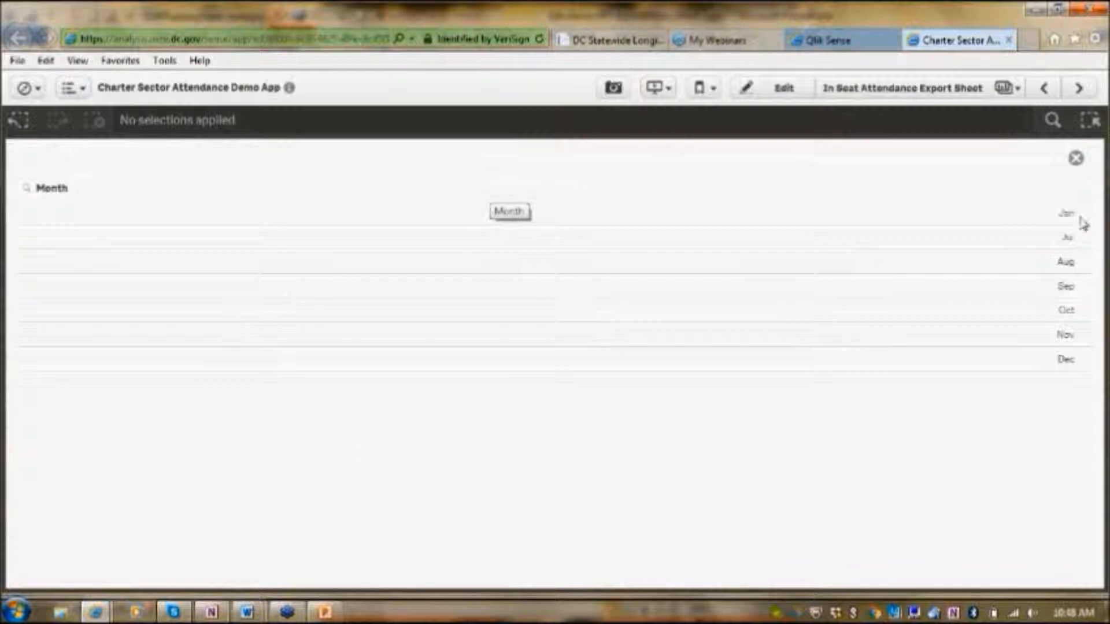
pyautogui.click(1076, 162)
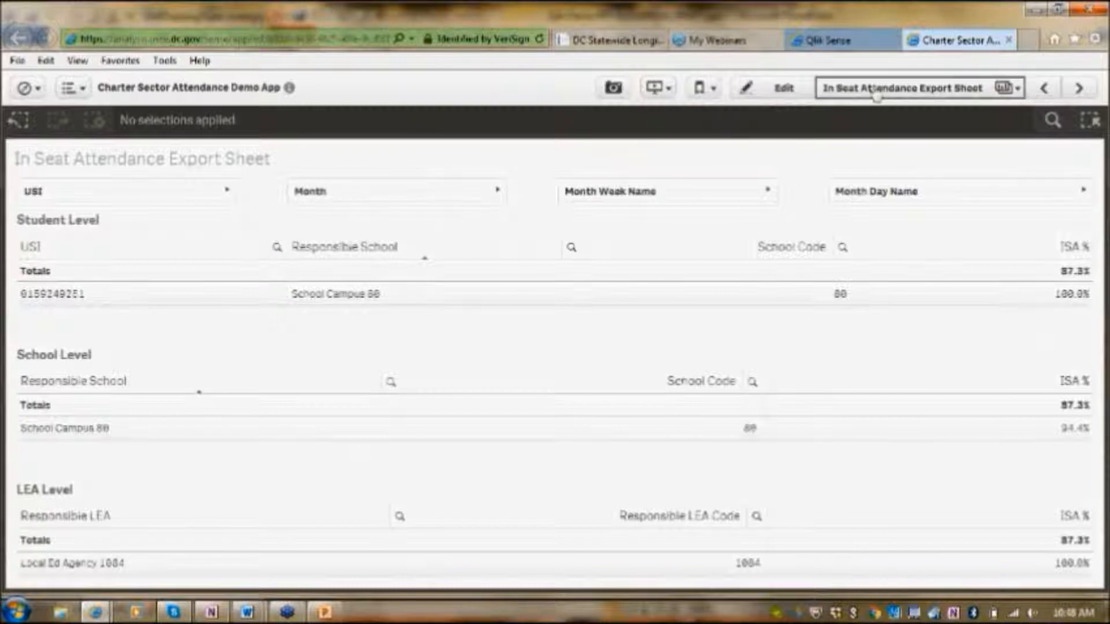
# Step: Go to the Unexcused Absences sheet and filter its table to School Campus 7320
pyautogui.click(876, 94)
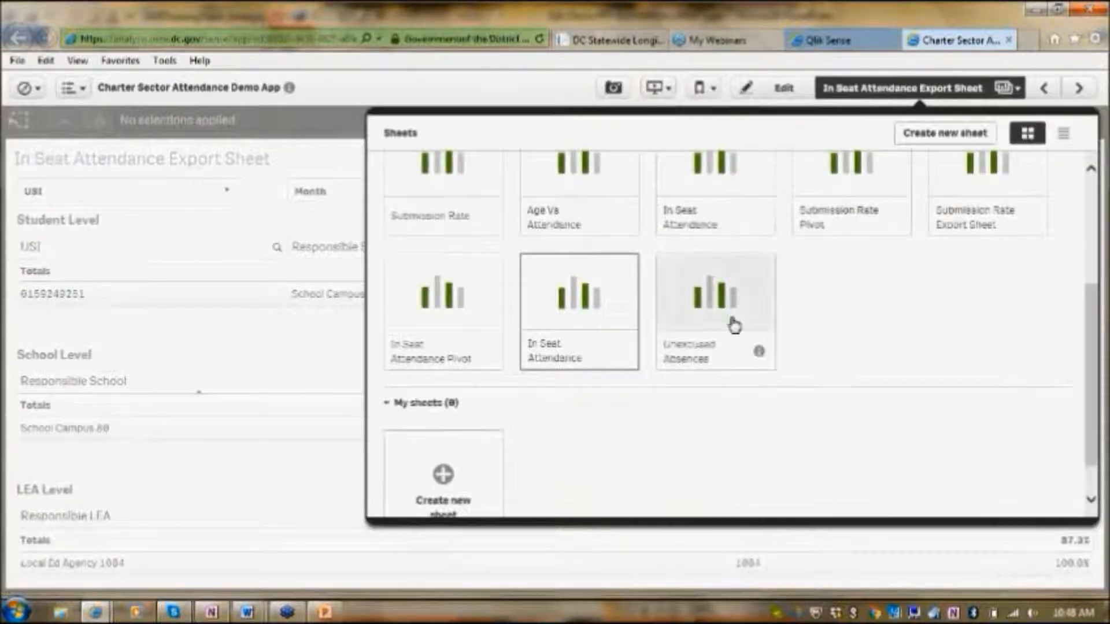
pyautogui.click(728, 295)
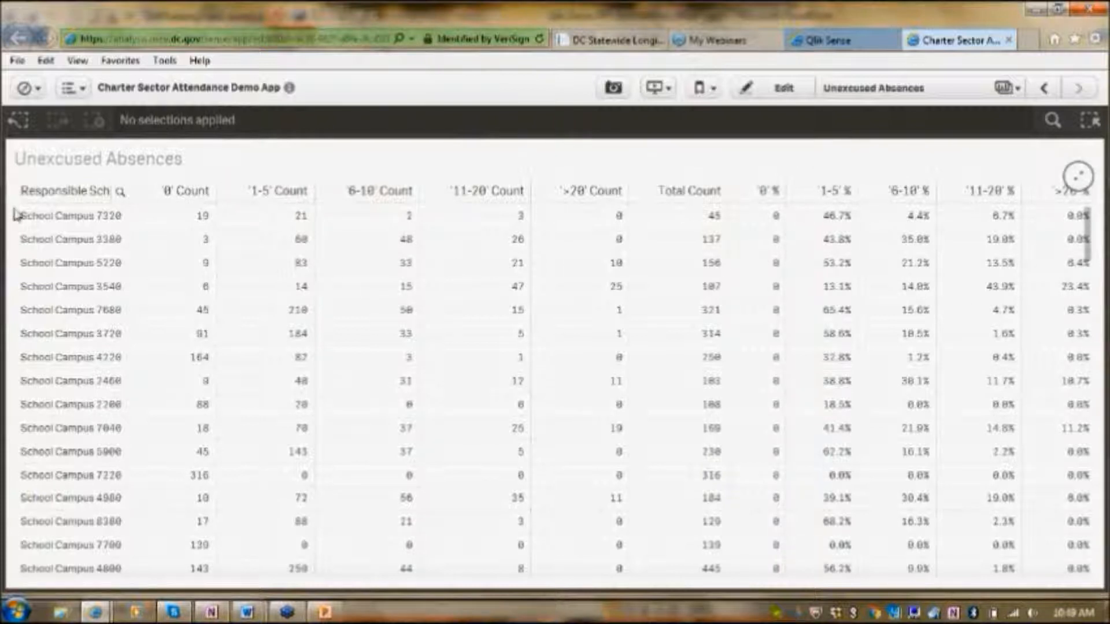
pyautogui.click(95, 216)
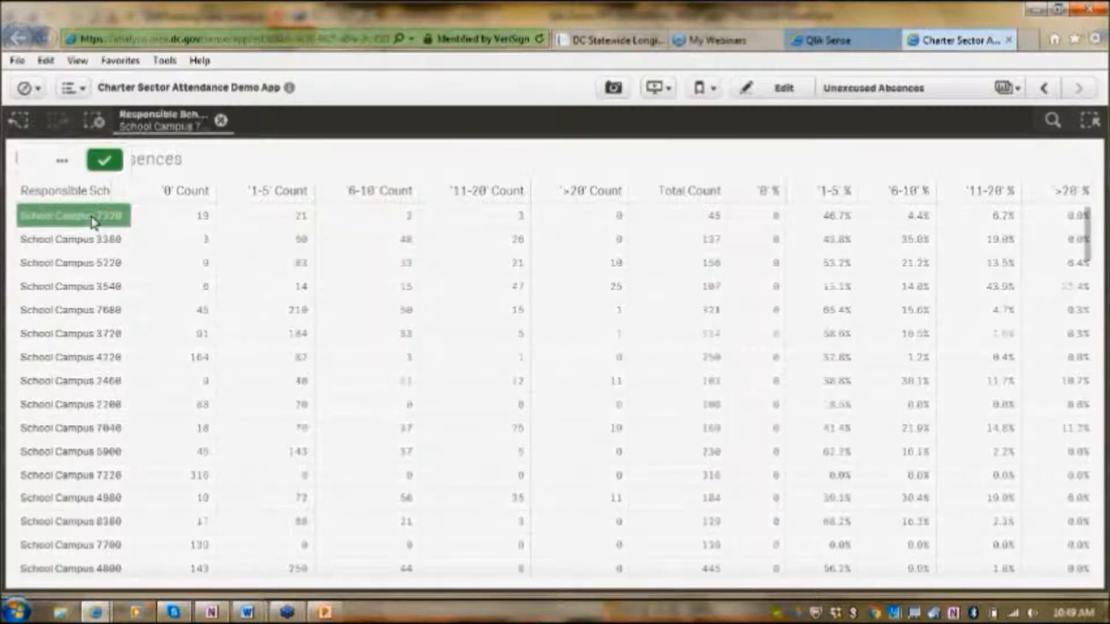
pyautogui.click(107, 162)
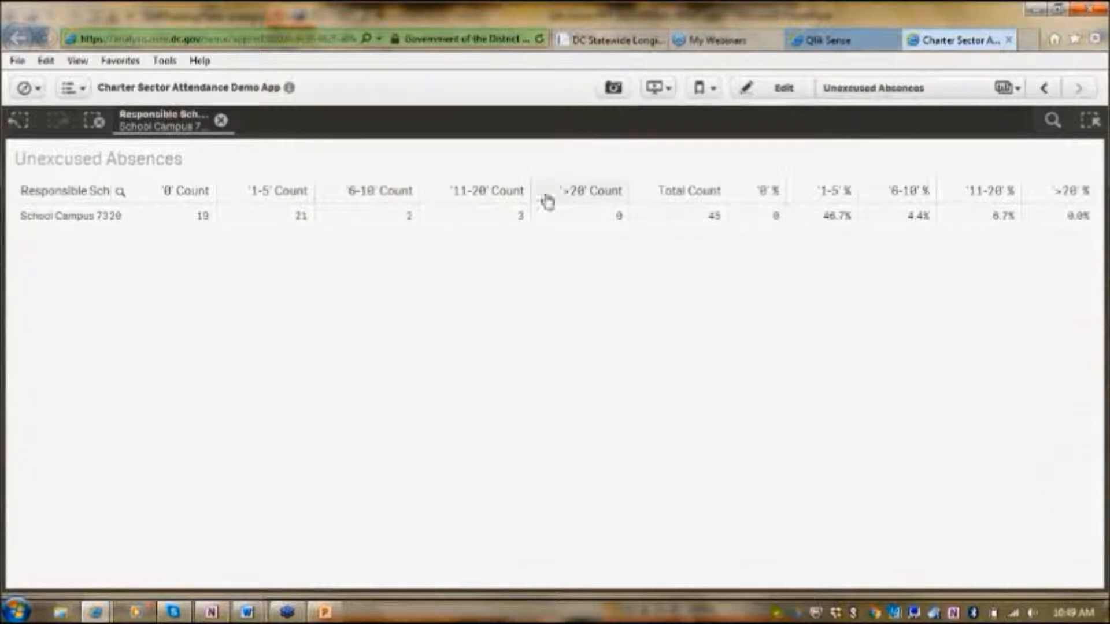
# Step: Export the Unexcused Absences table's data, open the downloaded workbook in Excel with editing enabled, and return to the sheet
pyautogui.rightClick(471, 206)
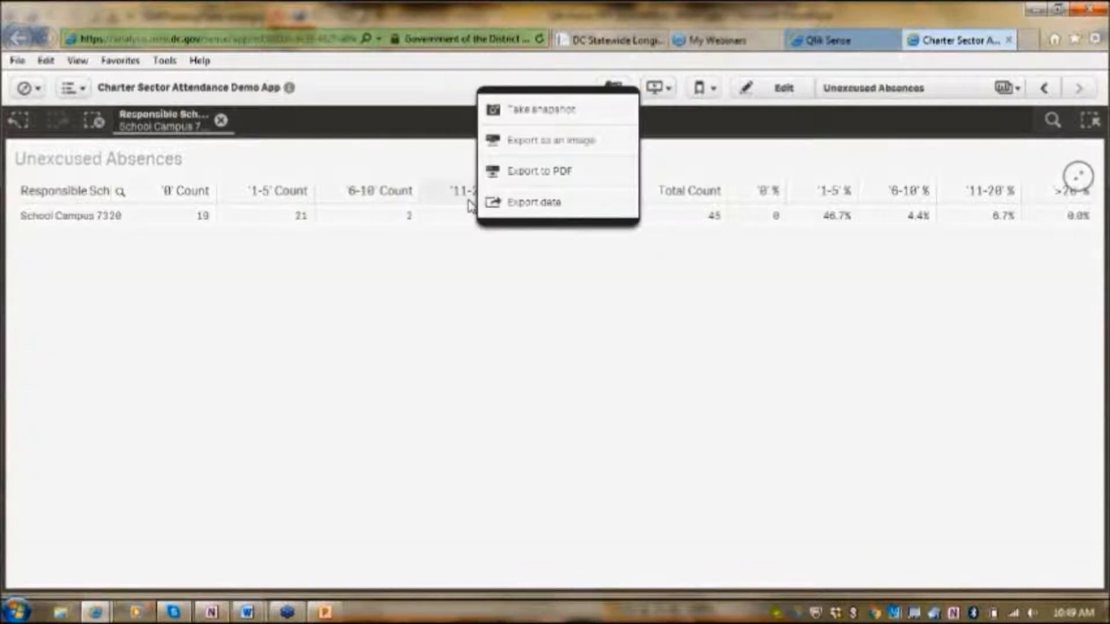
pyautogui.click(544, 207)
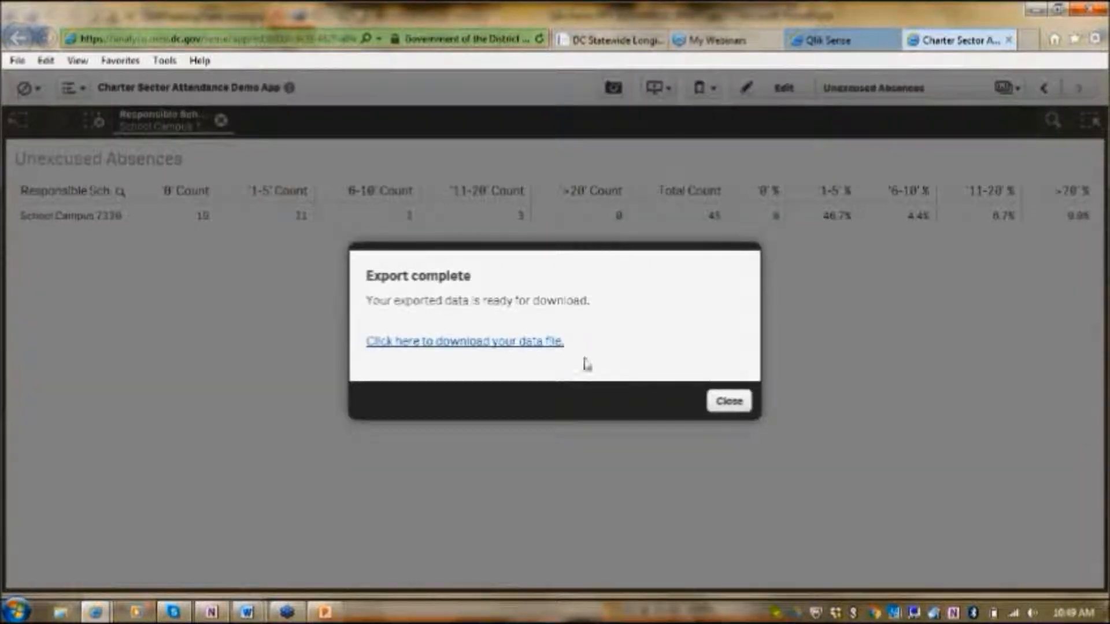
pyautogui.click(489, 340)
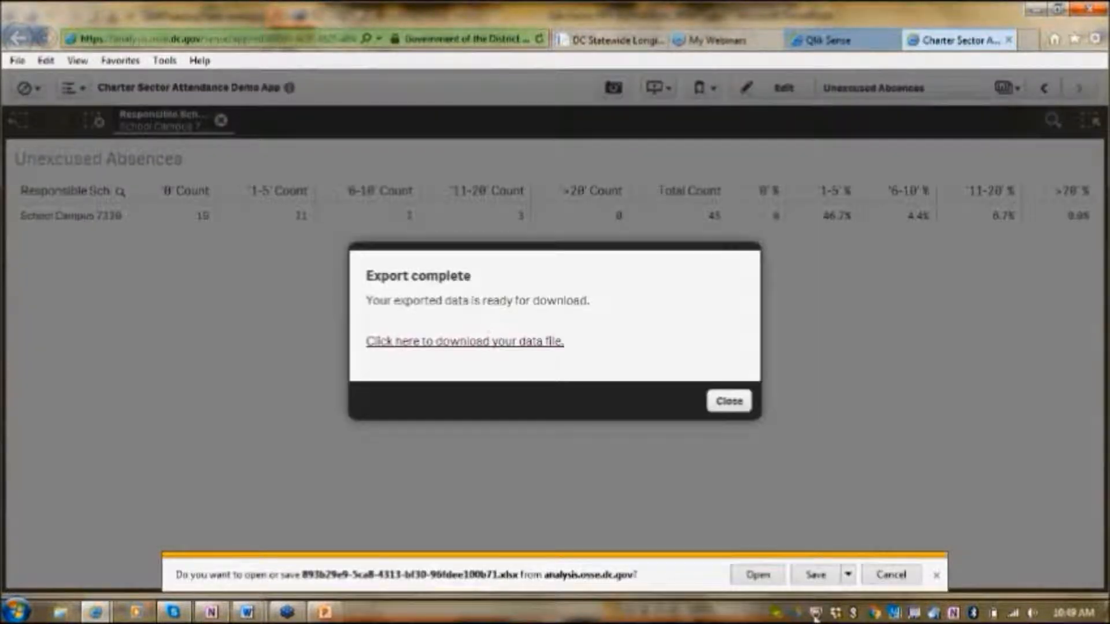
pyautogui.click(758, 575)
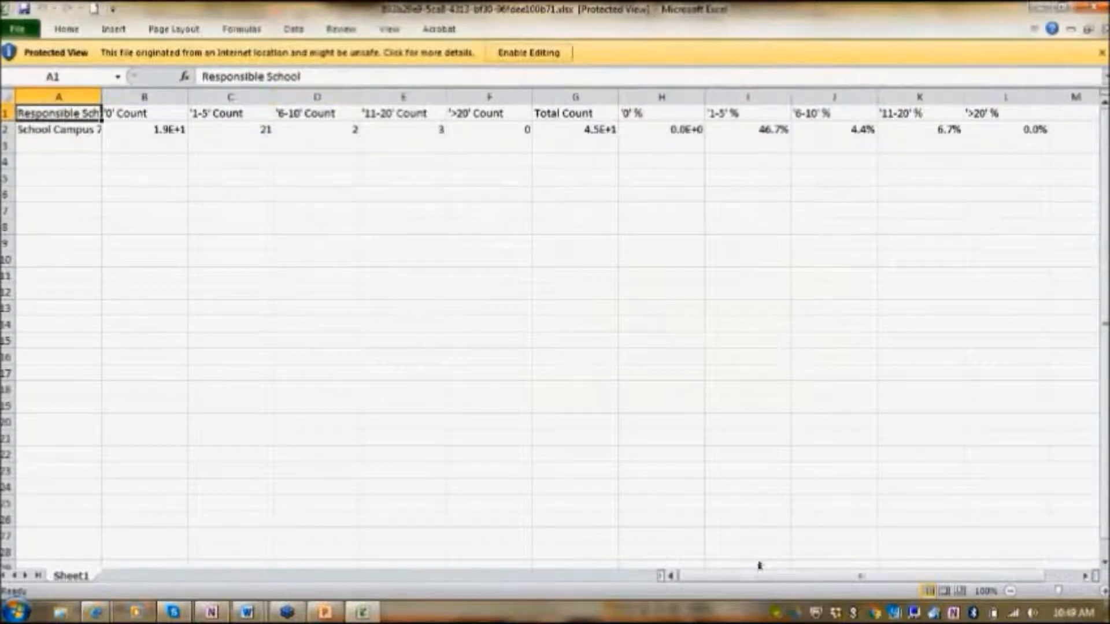
pyautogui.click(534, 53)
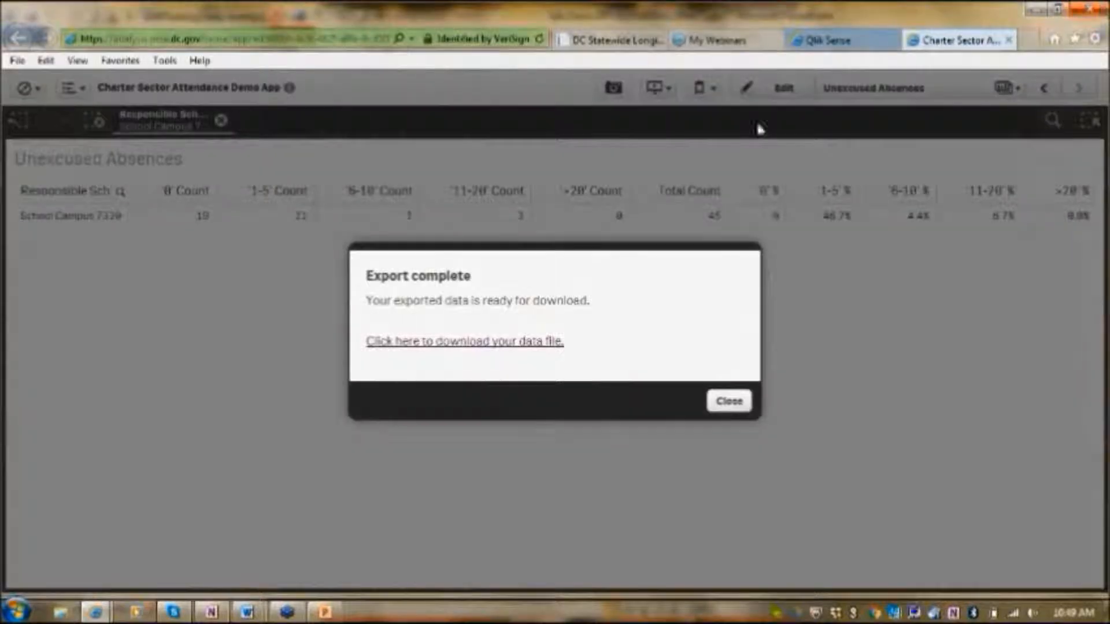
pyautogui.click(729, 402)
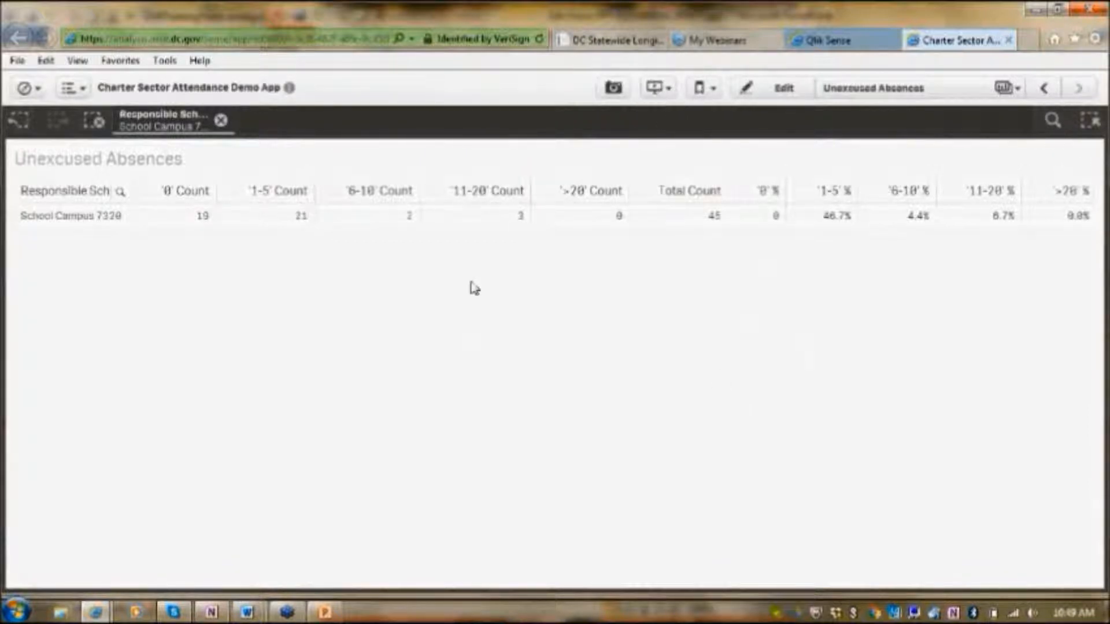
# Step: Take a snapshot of the filtered Unexcused Absences table
pyautogui.rightClick(513, 199)
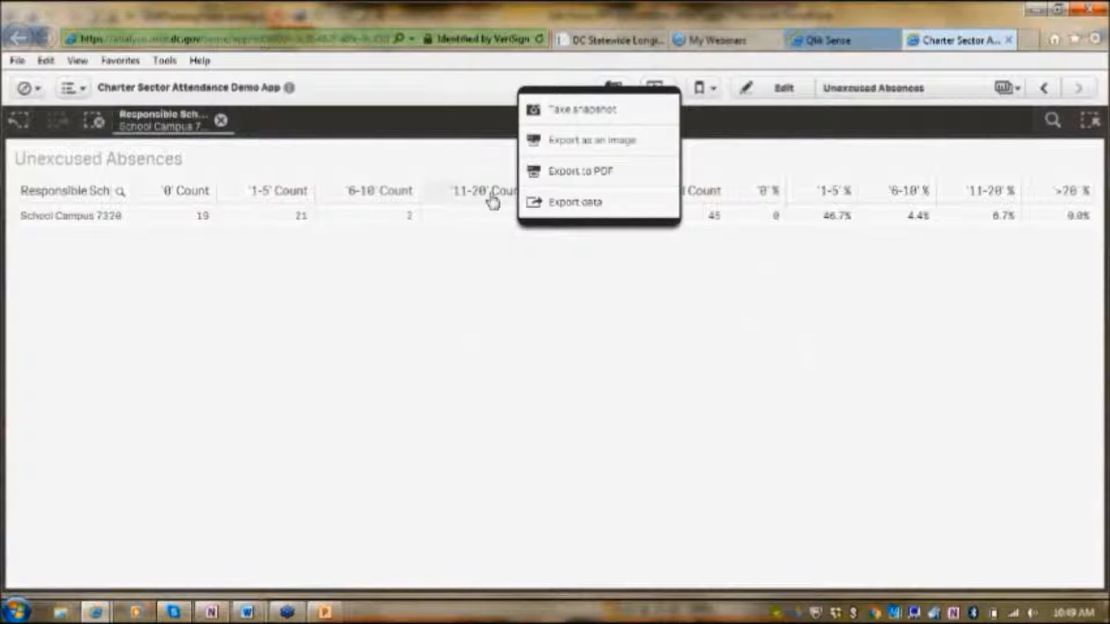
pyautogui.click(583, 115)
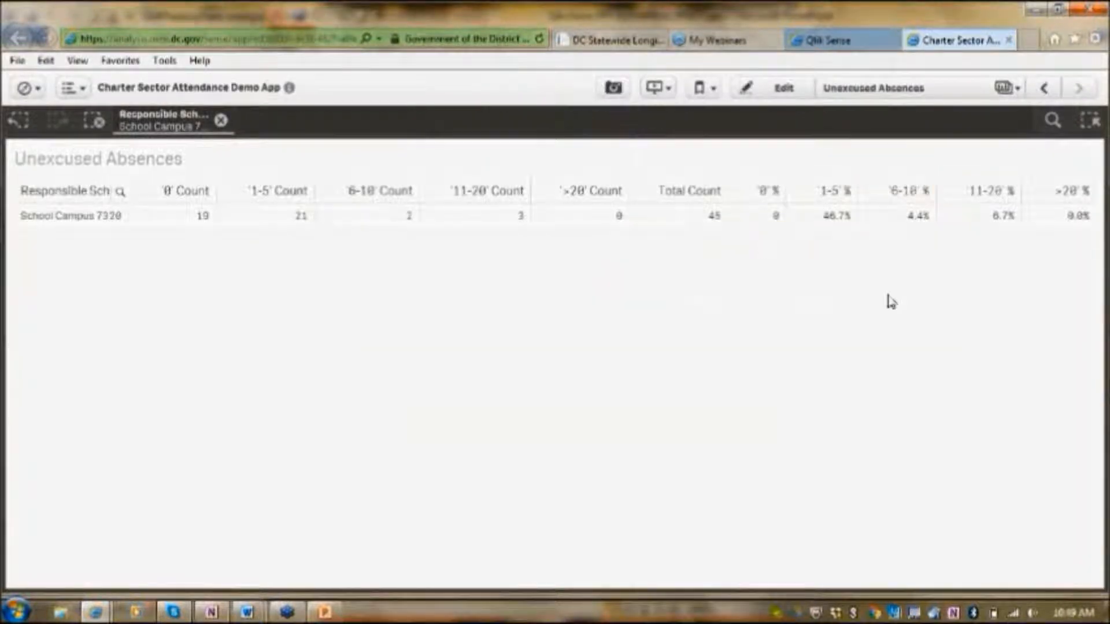
# Step: Create a new sheet in the app and title it "New Sheet Today"
pyautogui.click(890, 94)
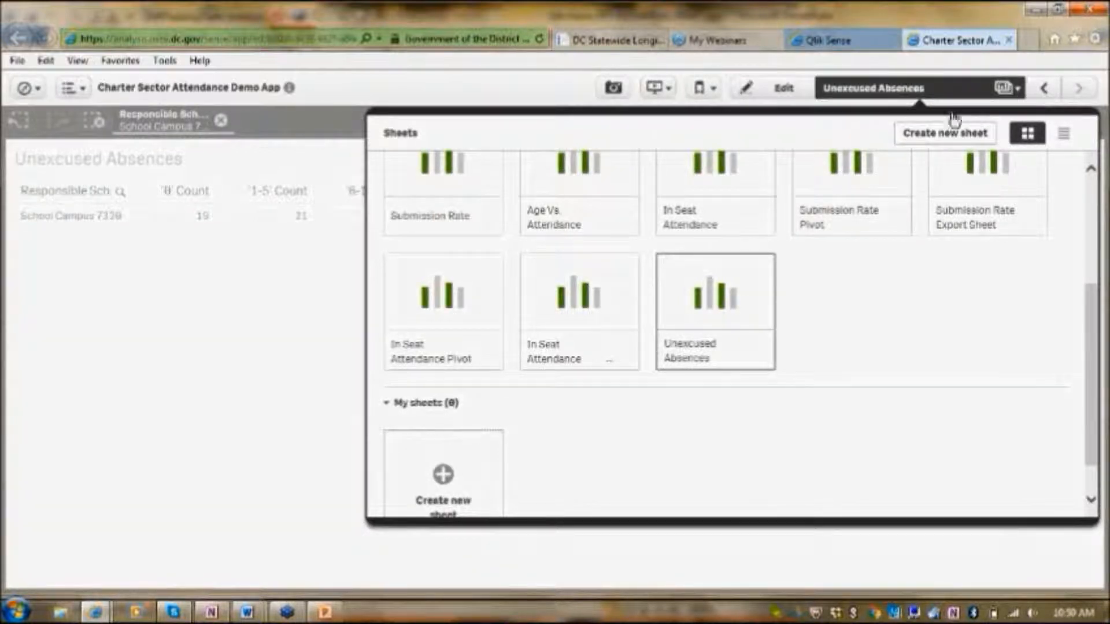
pyautogui.click(948, 134)
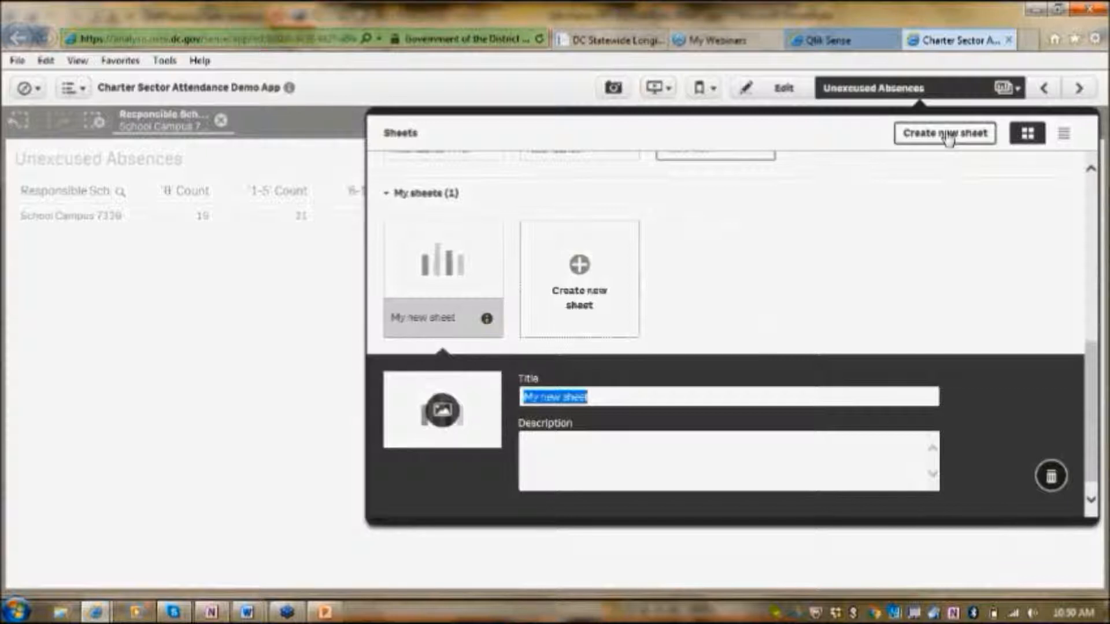
pyautogui.write('New S')
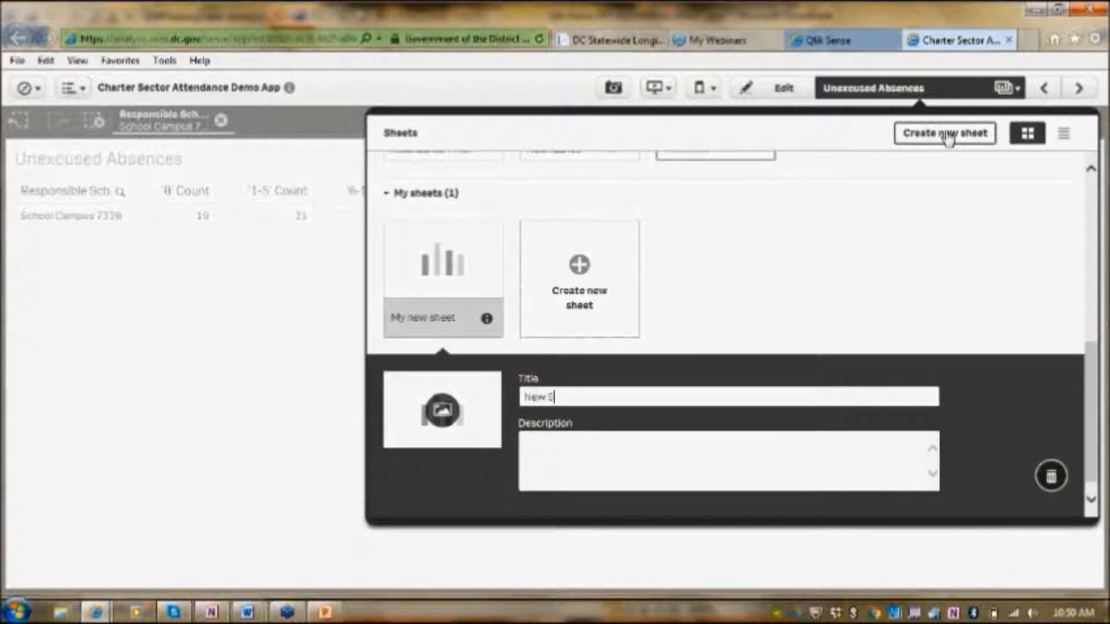
pyautogui.write('heet Today')
pyautogui.press('Return')
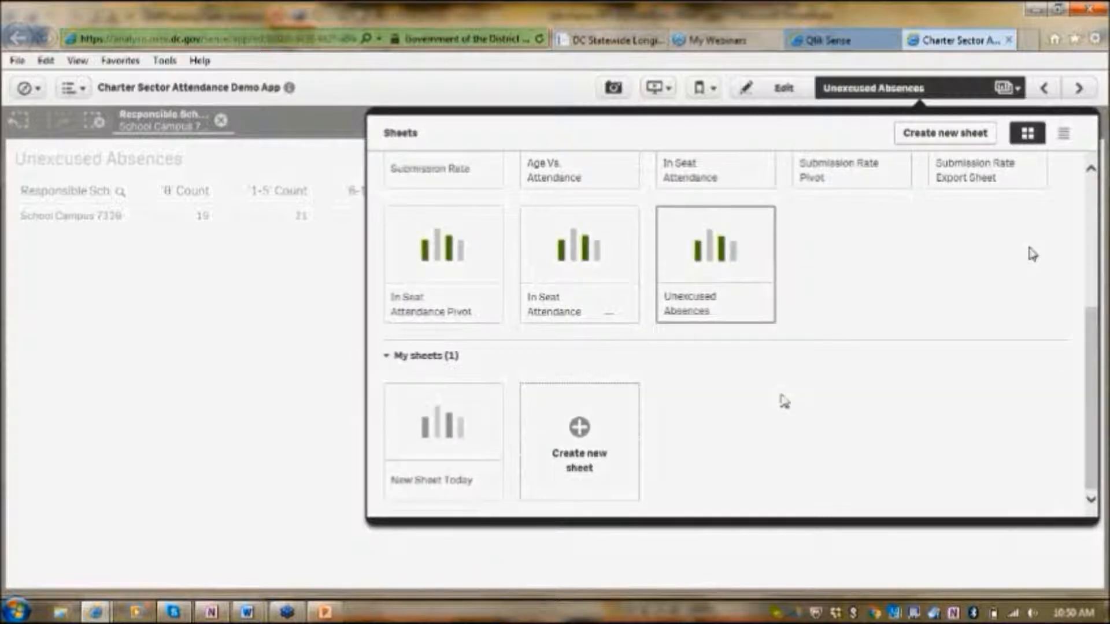
# Step: Open New Sheet Today and view its editing mode, leaving the sheet empty
pyautogui.click(454, 423)
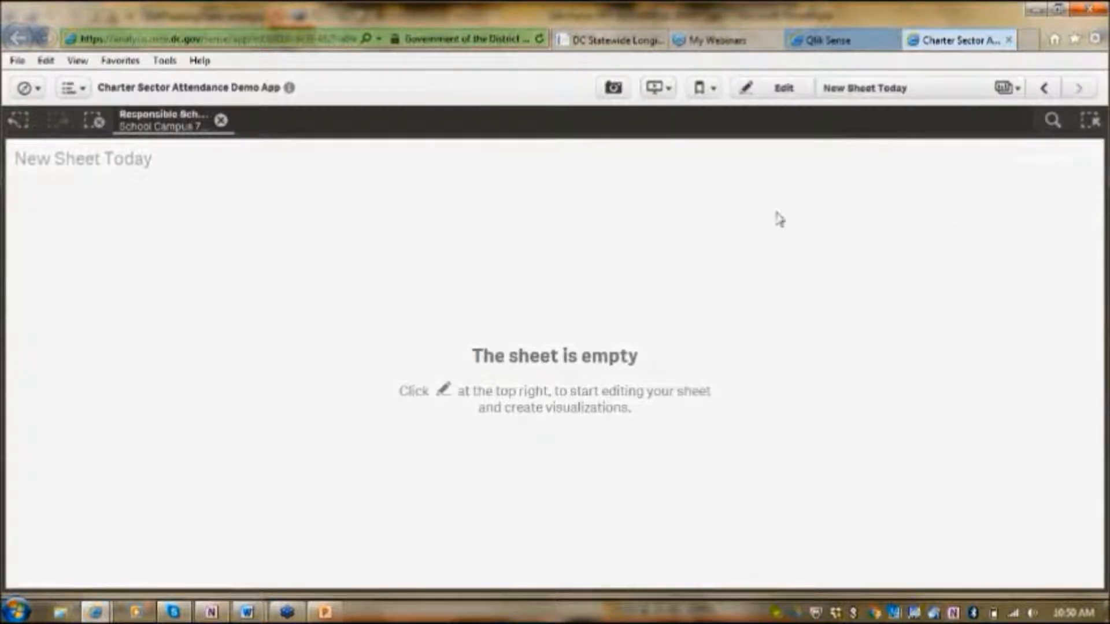
pyautogui.click(773, 95)
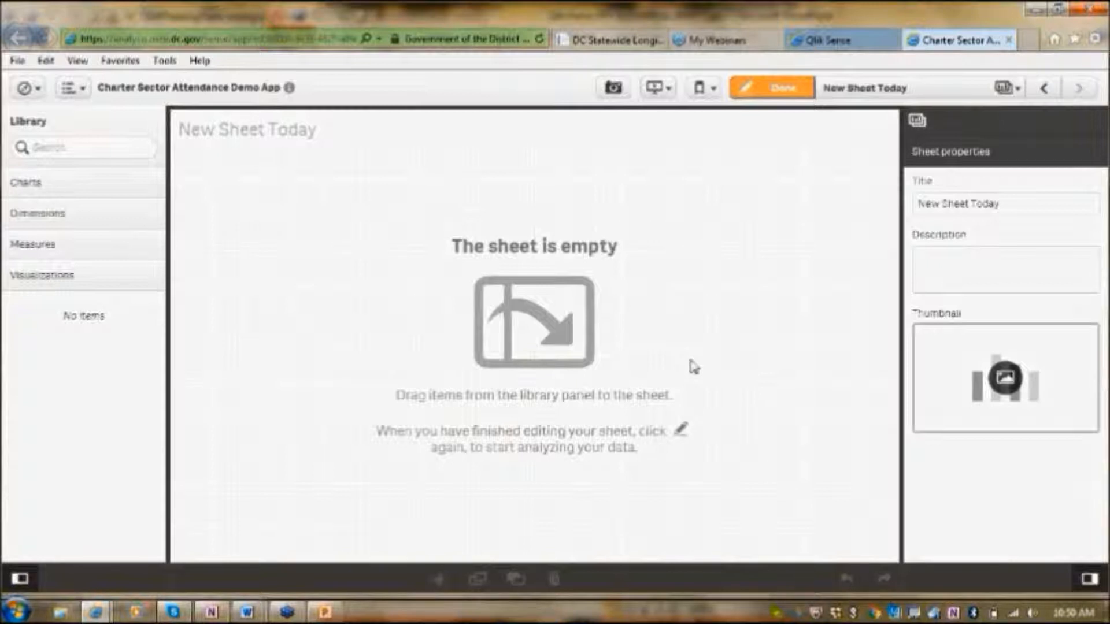
pyautogui.click(776, 88)
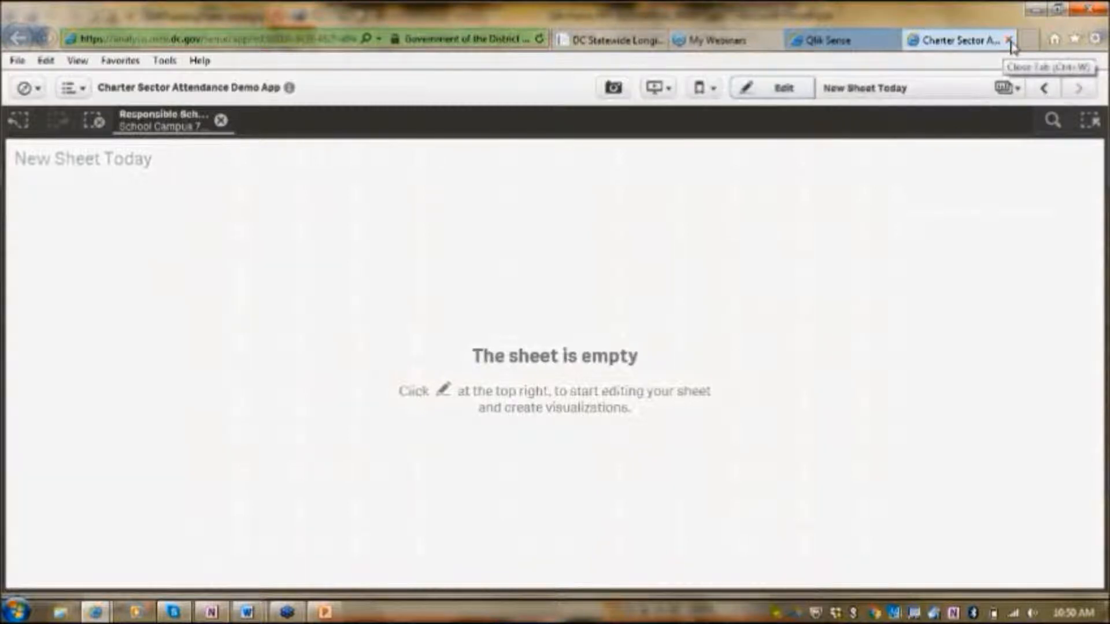
# Step: Return to the app overview, and from there open the hub and show the OSSE Internal stream
pyautogui.click(33, 93)
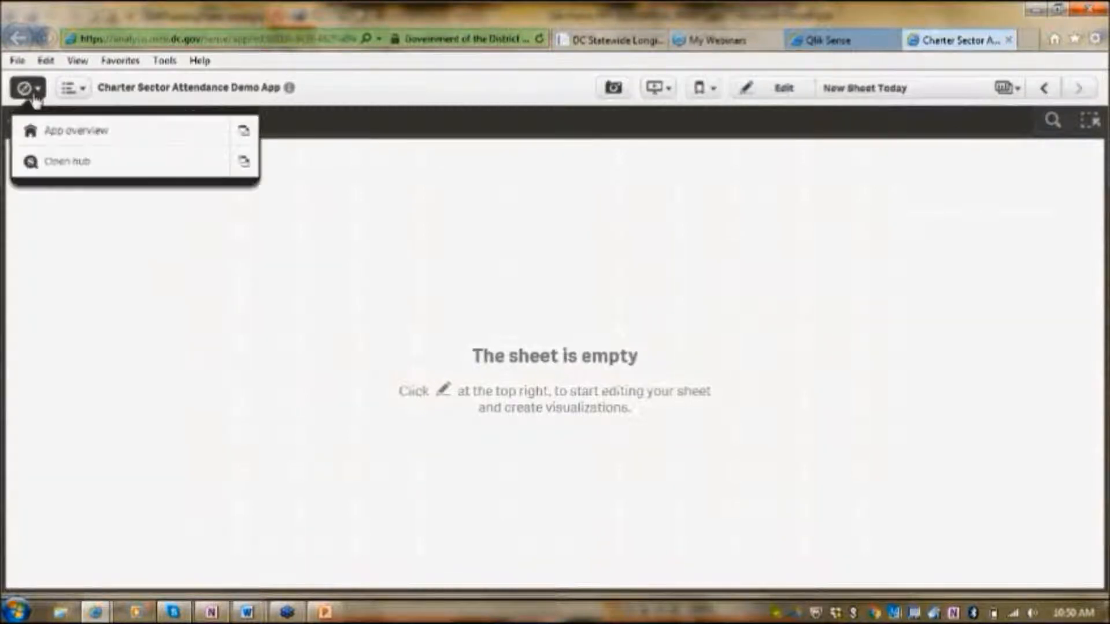
pyautogui.click(80, 134)
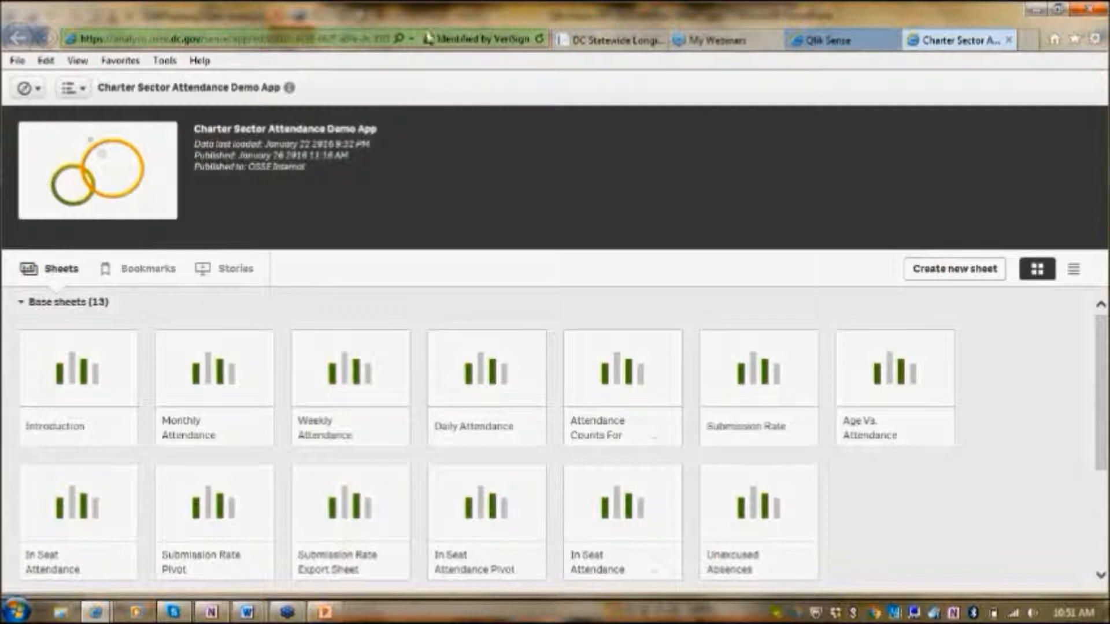
pyautogui.click(34, 90)
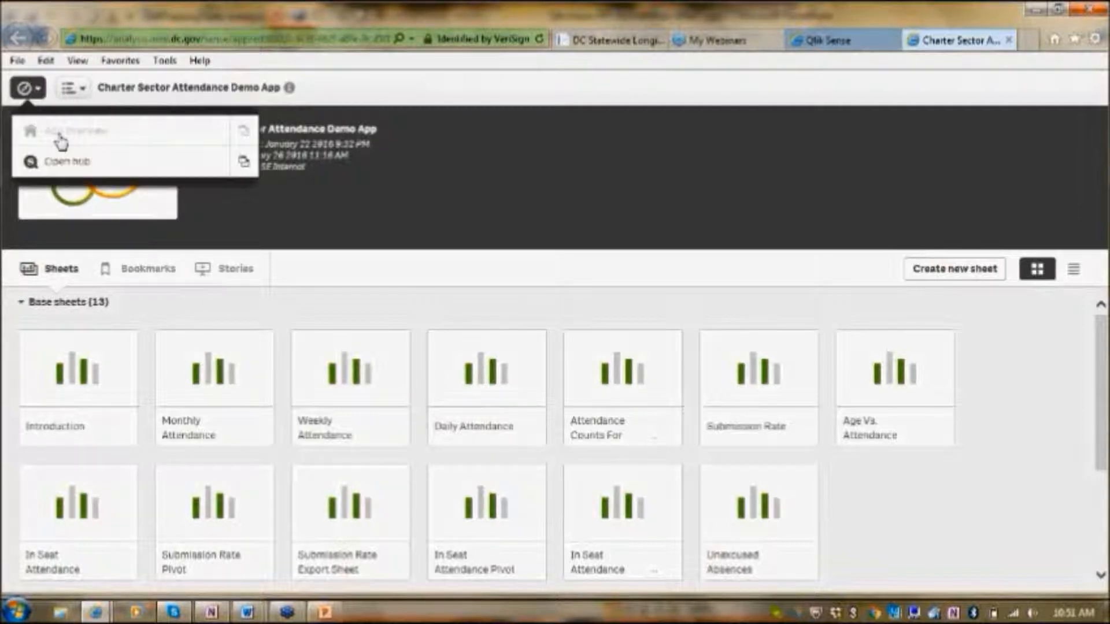
pyautogui.click(88, 162)
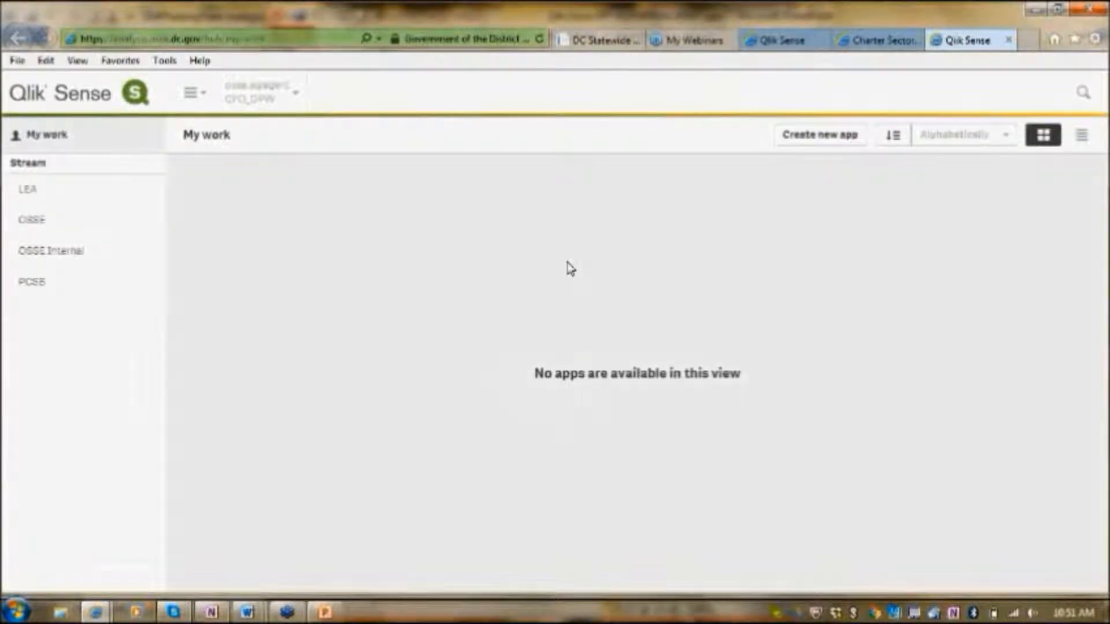
pyautogui.click(63, 250)
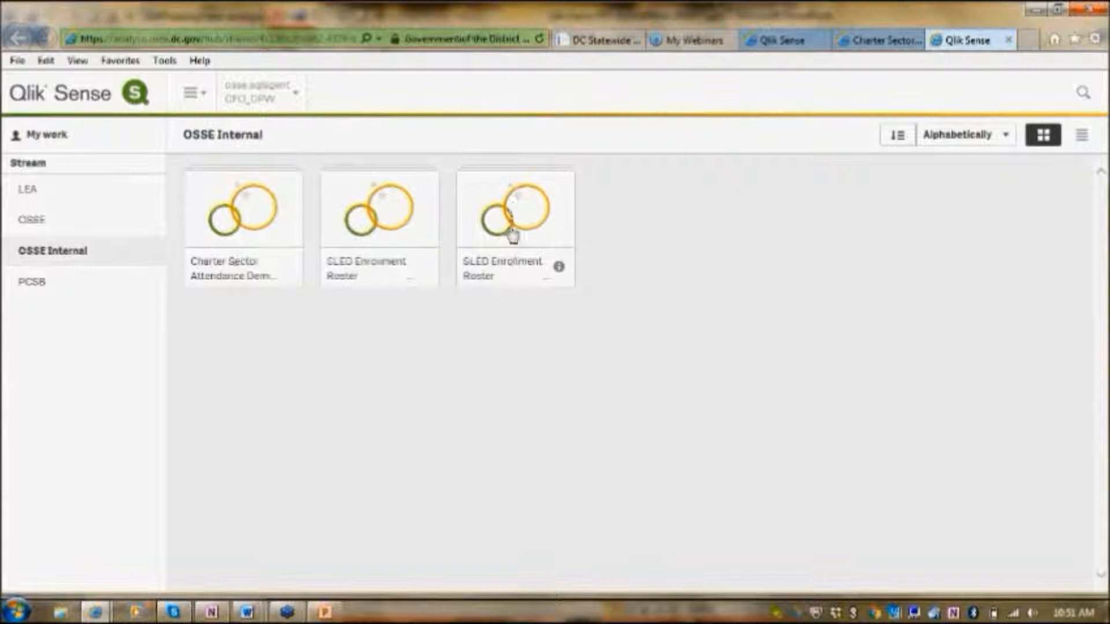
# Step: Open the SLED Enrollment Roster Assessments Demo App at its Intro sheet and advance to the Overview (SY 15-16) sheet
pyautogui.click(513, 272)
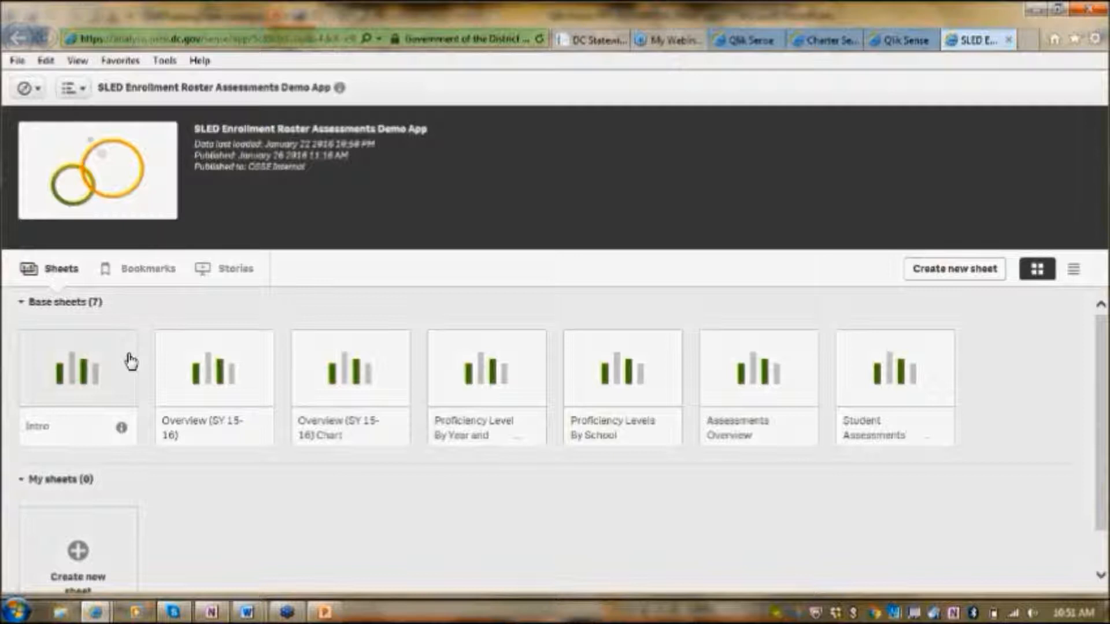
pyautogui.click(129, 360)
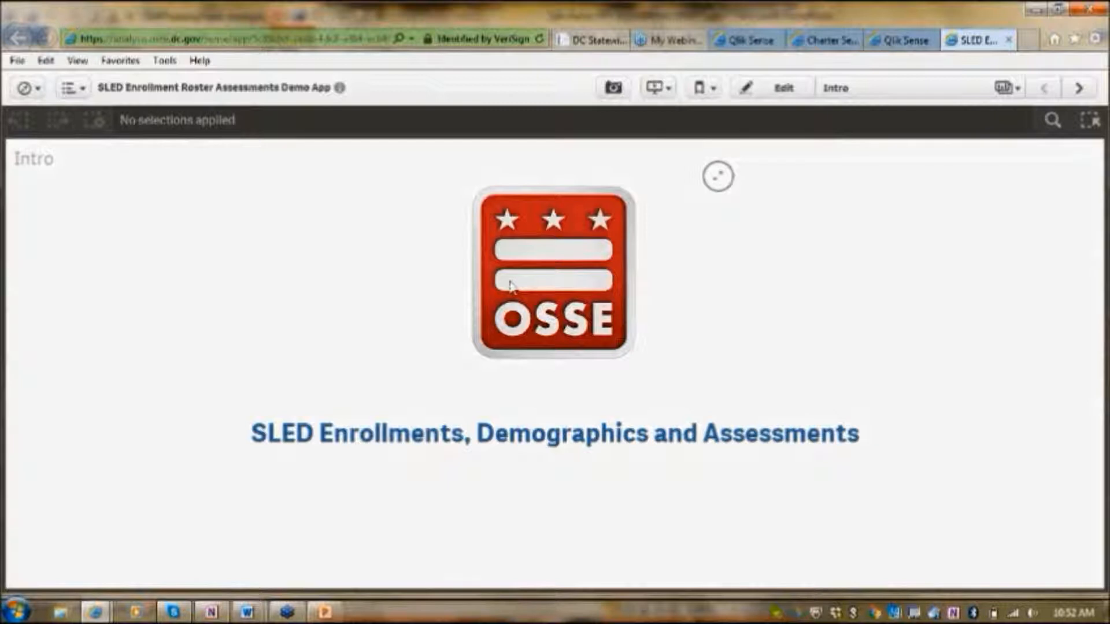
pyautogui.click(1078, 88)
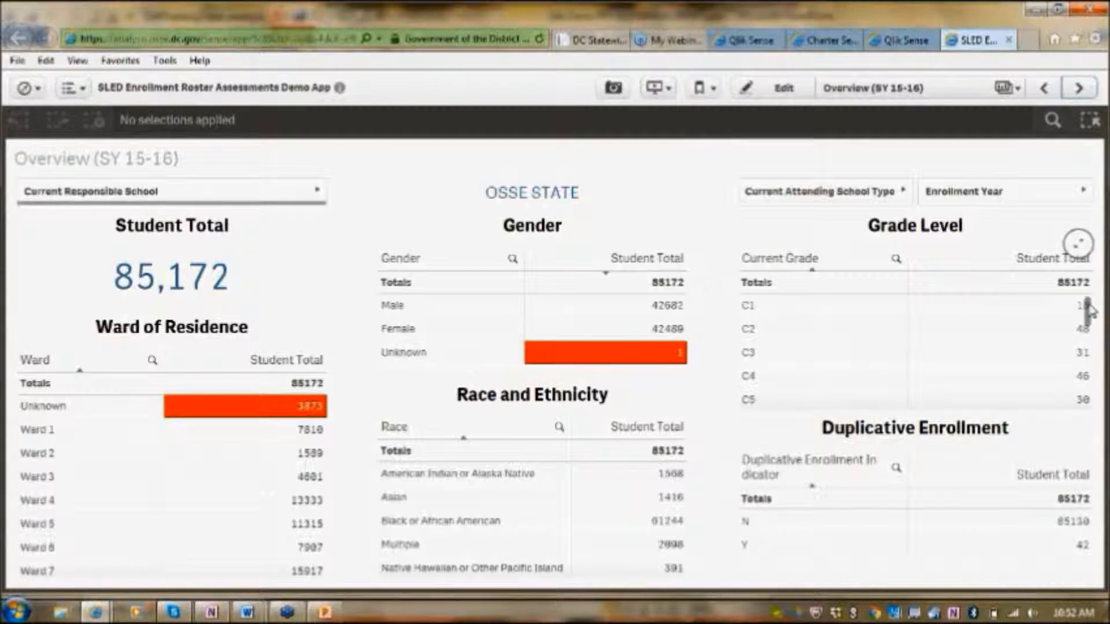
# Step: Look through the Grade Level, Race and Ethnicity and Ward of Residence tables, and view the Current Responsible School filter full screen
pyautogui.moveTo(1091, 312); pyautogui.dragTo(1076, 333)
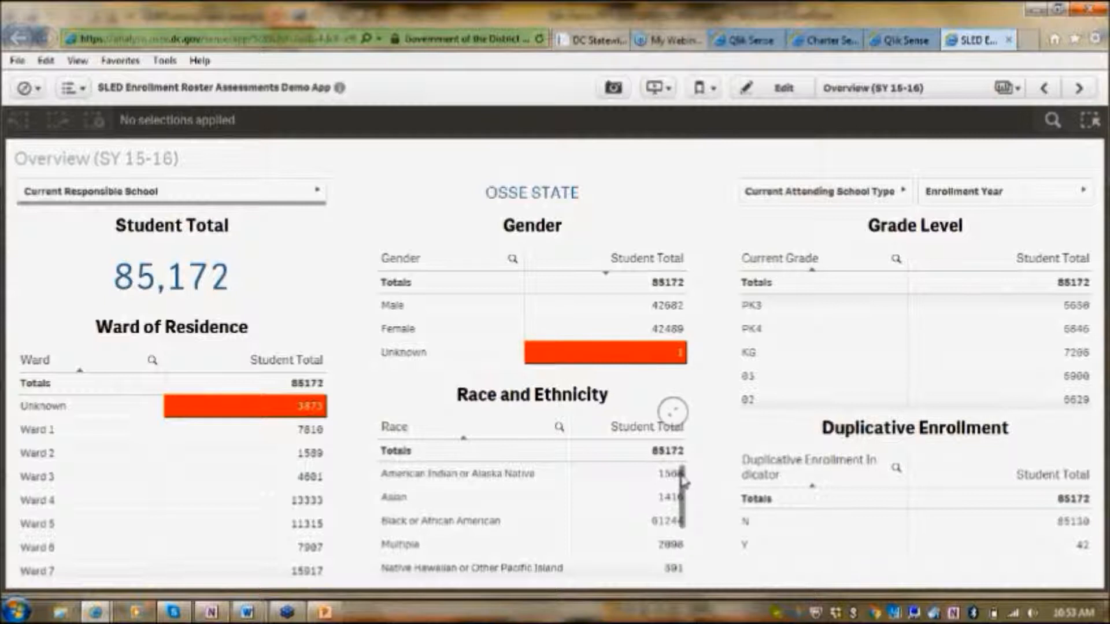
pyautogui.moveTo(683, 480)
pyautogui.mouseDown()
pyautogui.moveTo(691, 538)
pyautogui.moveTo(683, 482)
pyautogui.mouseUp()
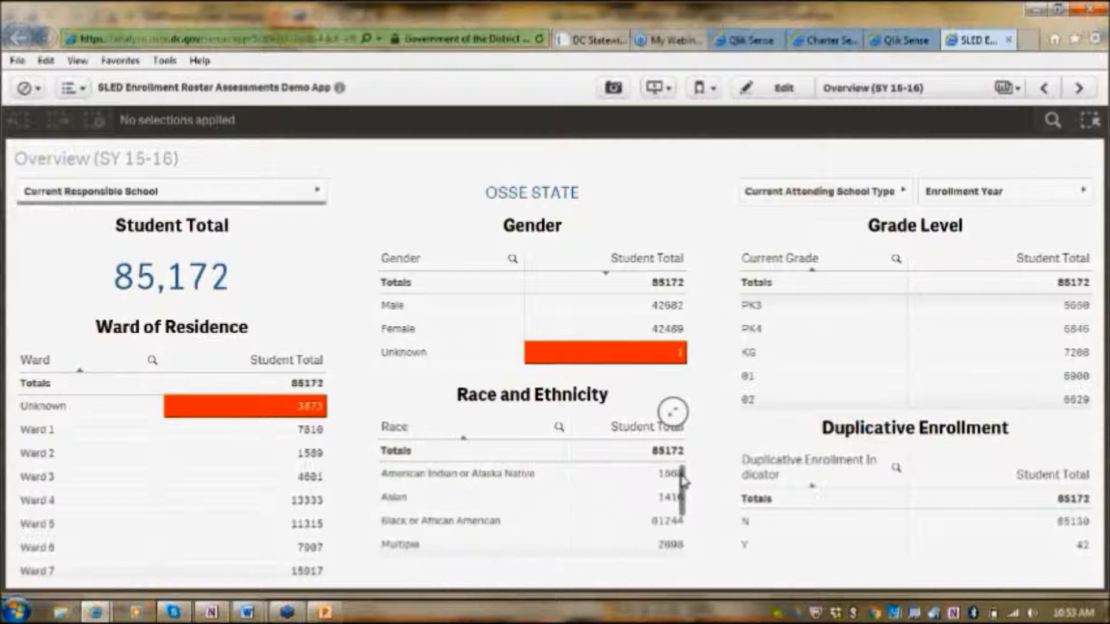
pyautogui.moveTo(684, 481)
pyautogui.mouseDown()
pyautogui.moveTo(686, 527)
pyautogui.moveTo(684, 488)
pyautogui.mouseUp()
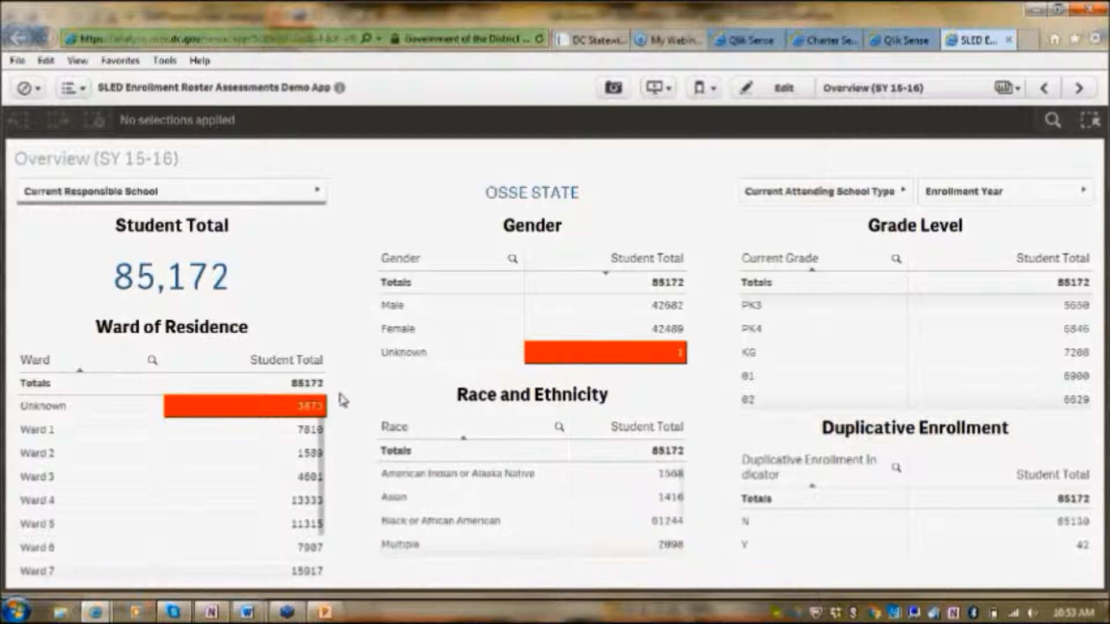
pyautogui.moveTo(321, 471); pyautogui.dragTo(322, 439)
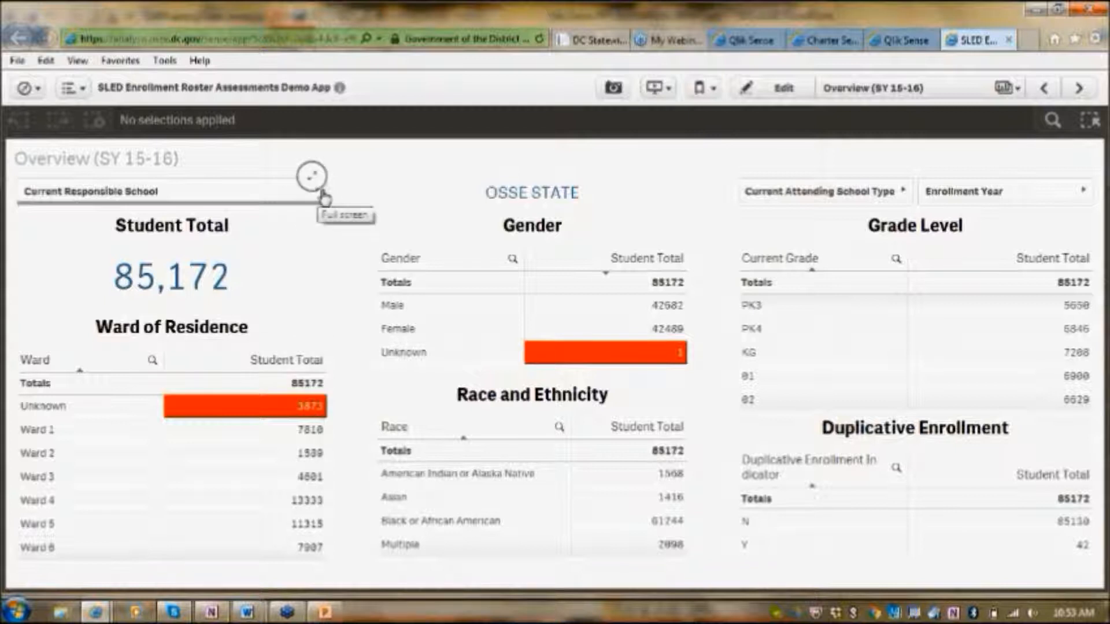
pyautogui.click(319, 188)
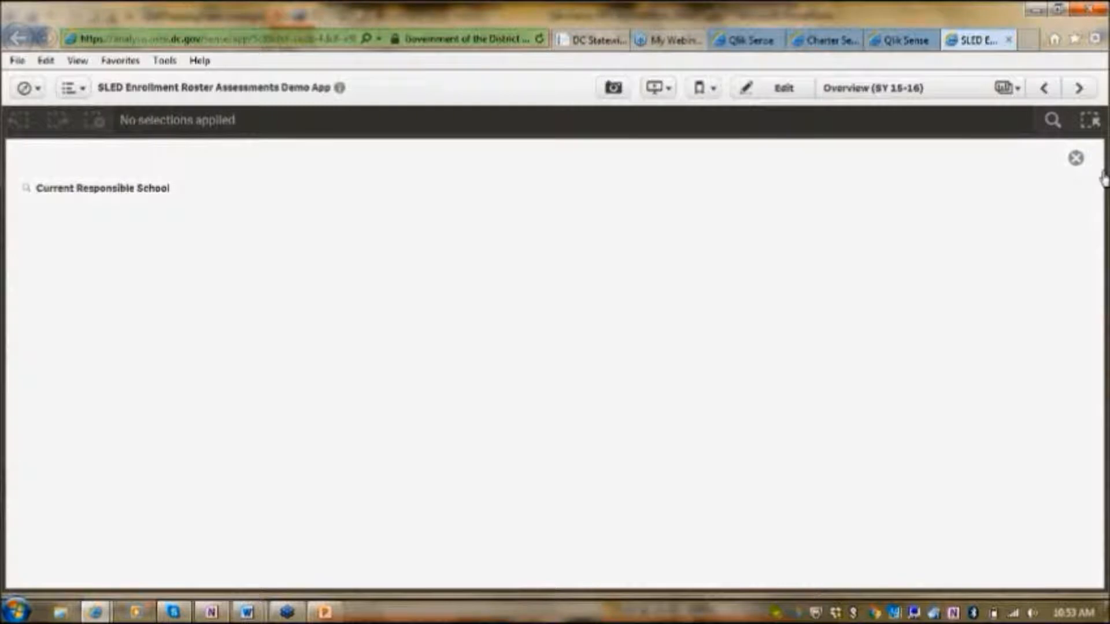
pyautogui.click(1075, 157)
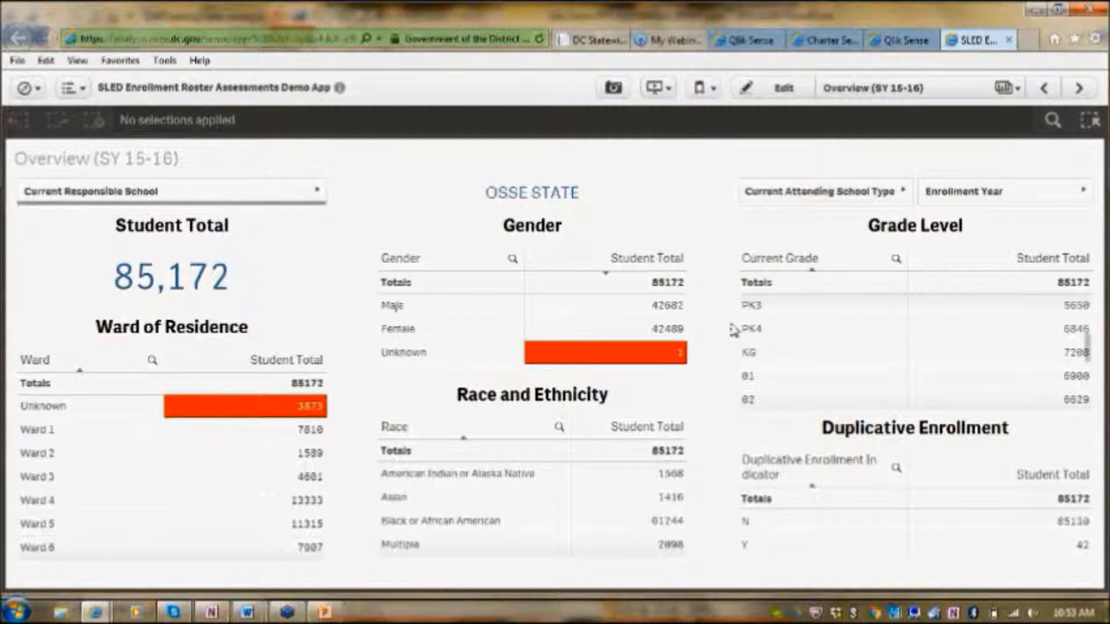
# Step: Preview the overview filtered by Current Grade PK4 and by Gender Male, cancelling each selection
pyautogui.click(766, 336)
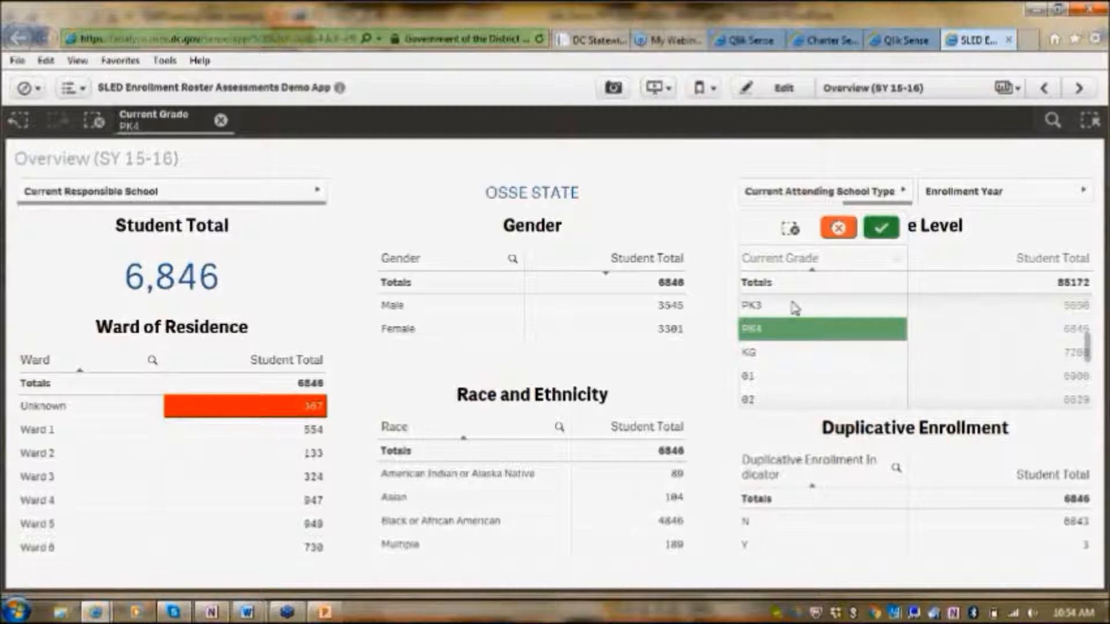
pyautogui.click(837, 228)
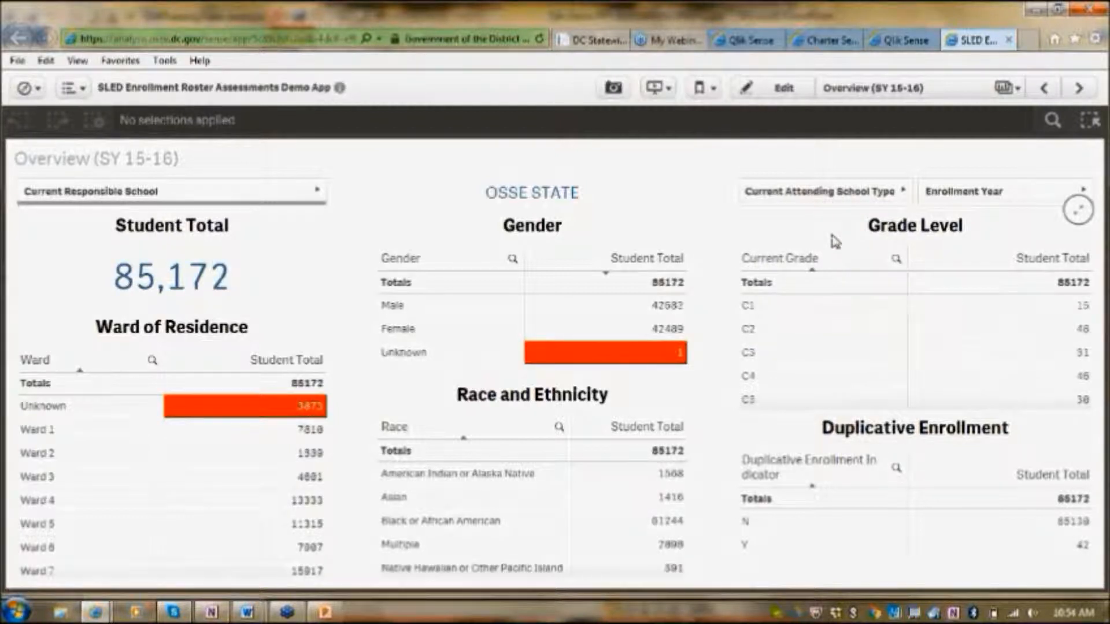
pyautogui.click(405, 308)
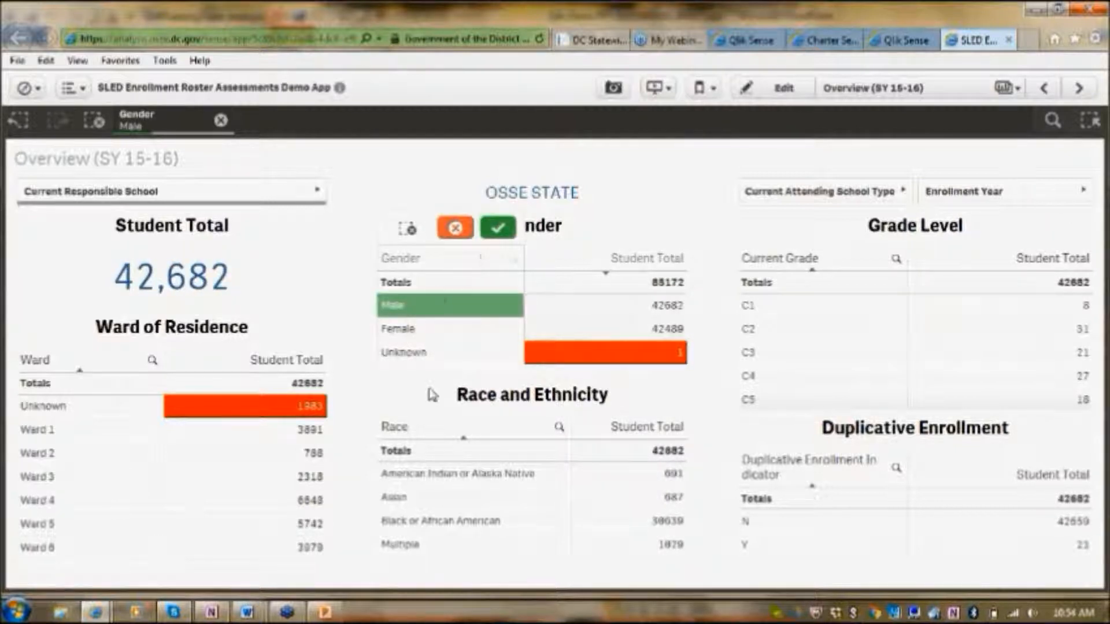
pyautogui.click(455, 228)
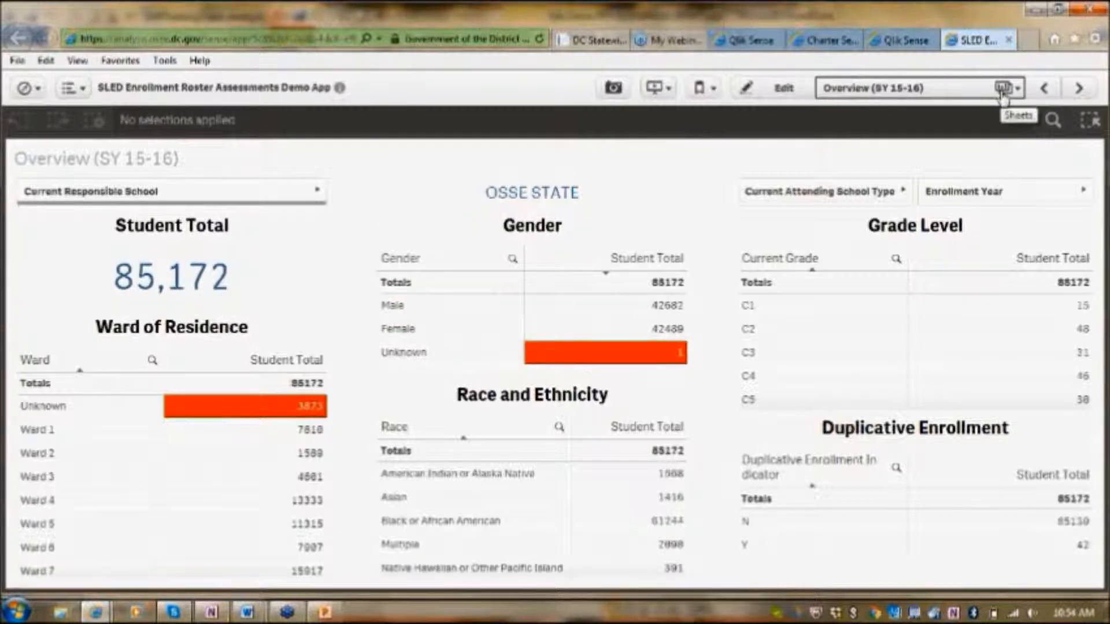
# Step: Go to the Overview (SY 15-16) Chart sheet
pyautogui.click(1003, 88)
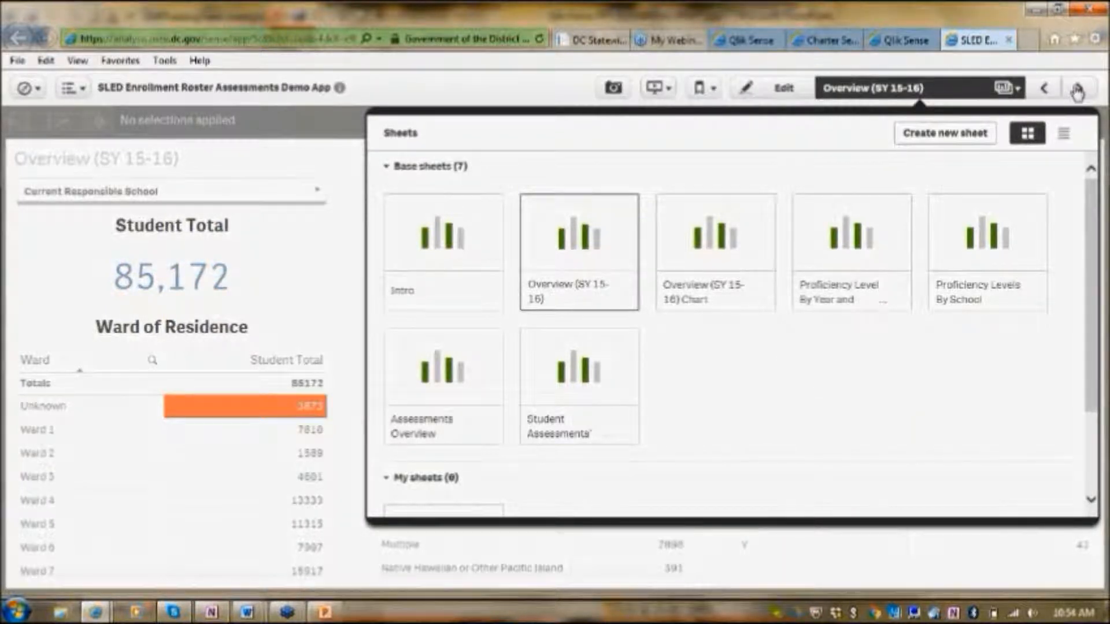
pyautogui.click(735, 240)
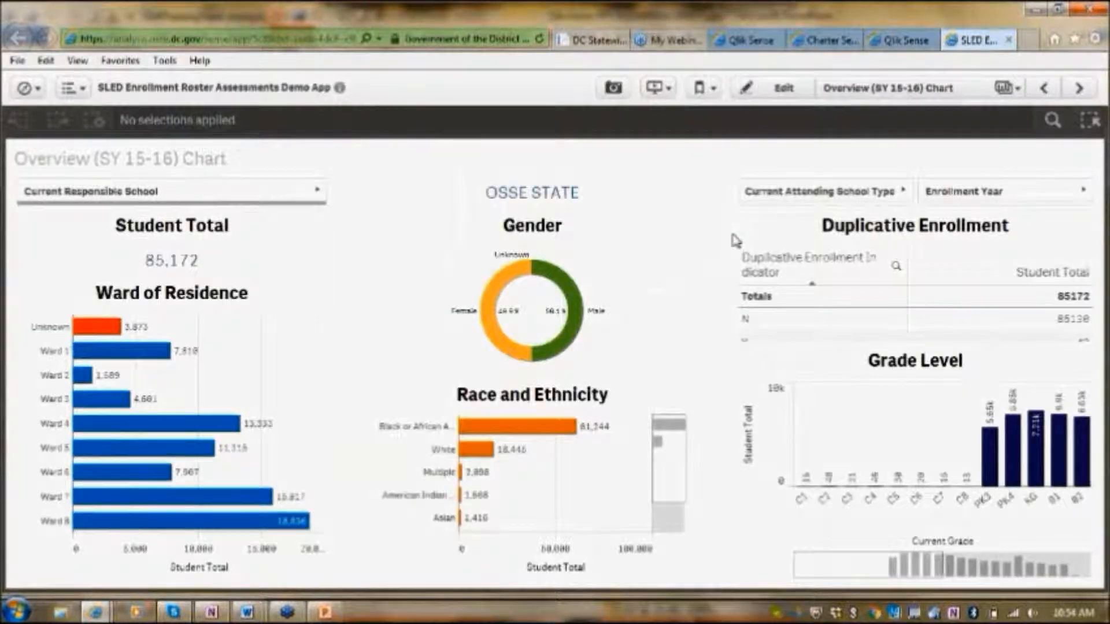
# Step: Take a snapshot of the Ward of Residence chart
pyautogui.rightClick(132, 371)
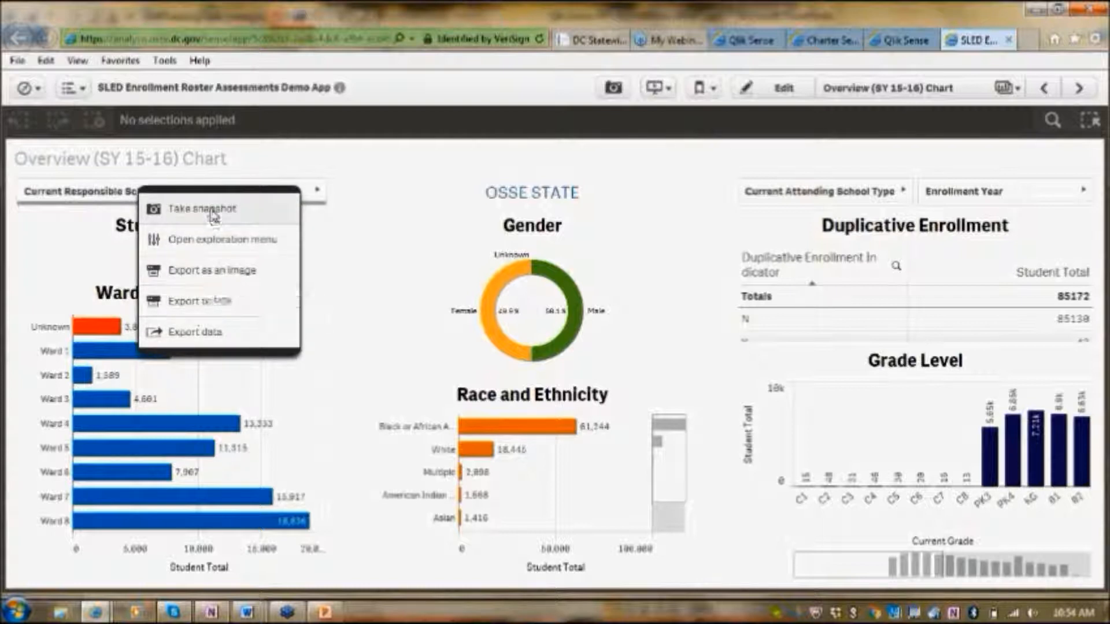
pyautogui.click(213, 210)
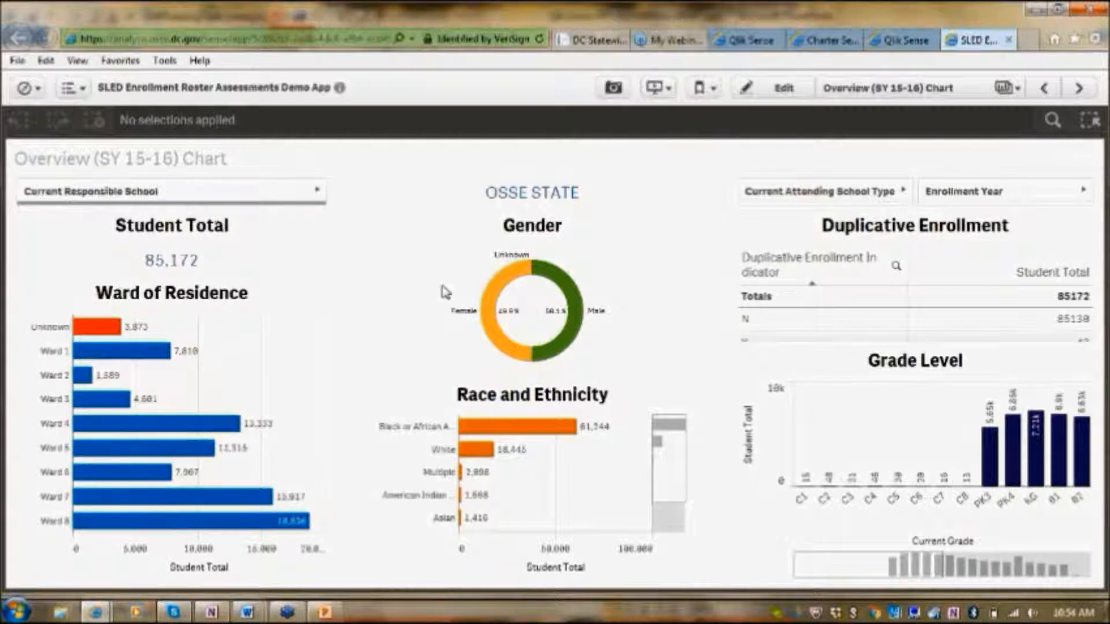
pyautogui.click(532, 267)
pyautogui.rightClick(531, 269)
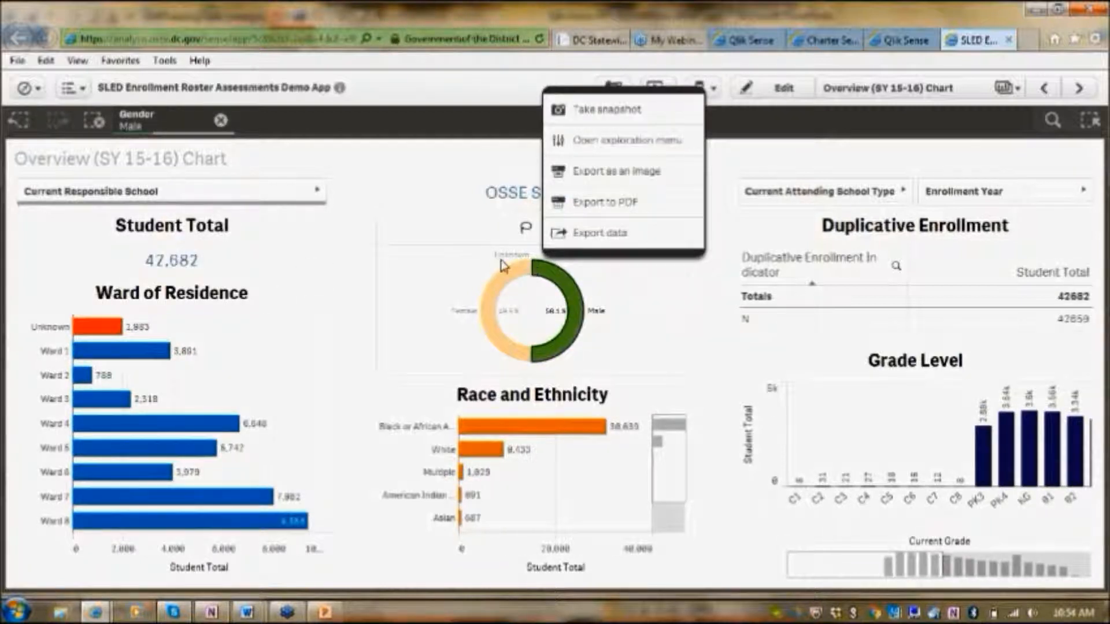
pyautogui.click(469, 276)
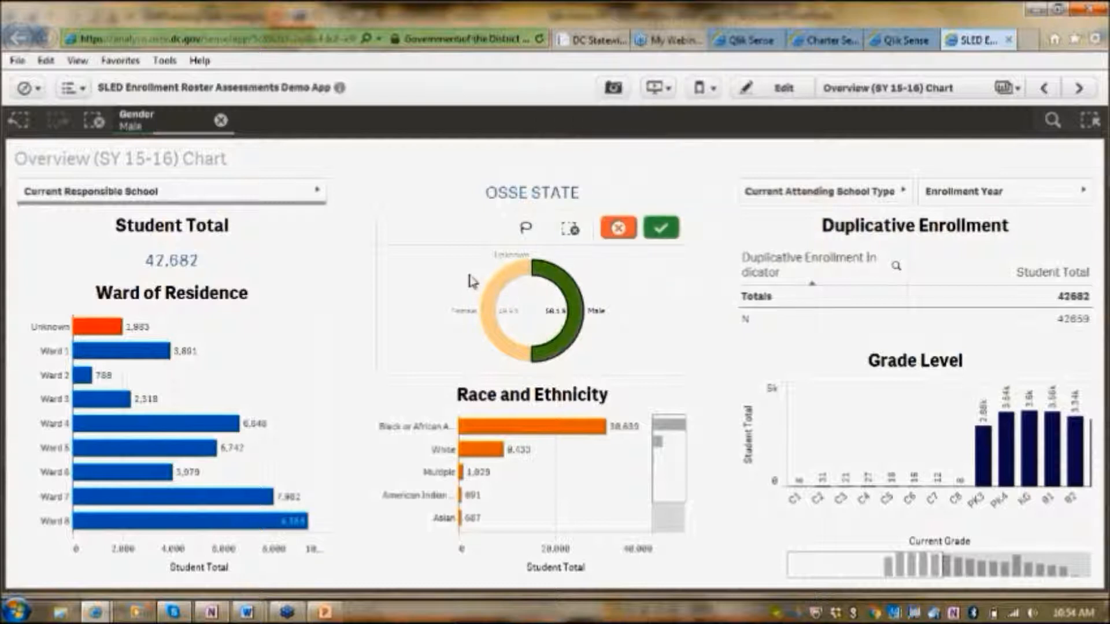
pyautogui.click(618, 228)
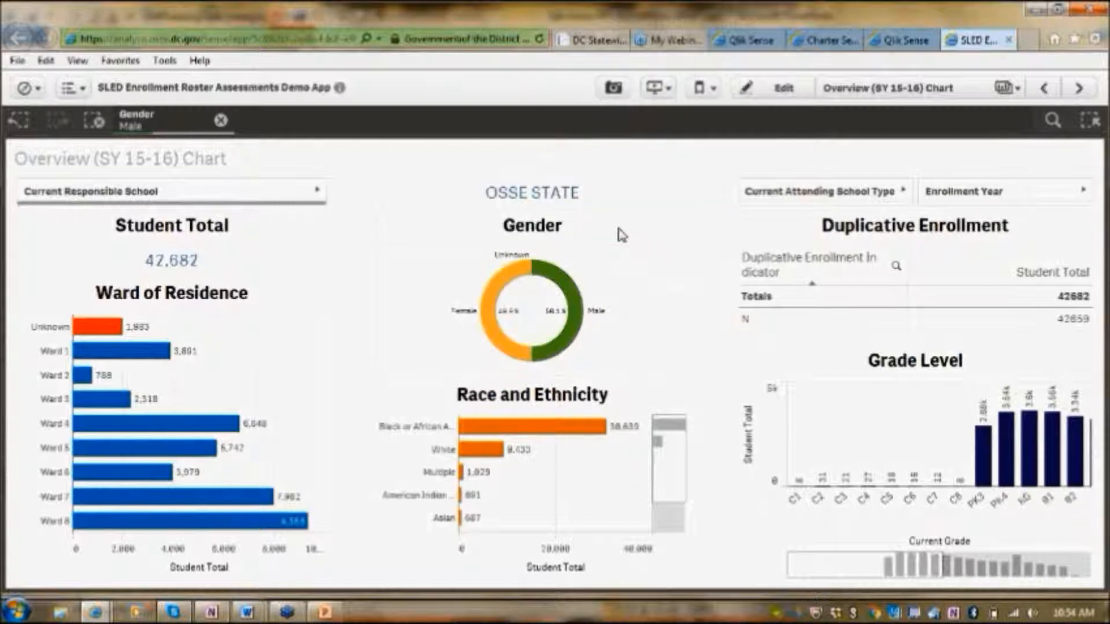
# Step: Take snapshots of the Gender chart and the Race and Ethnicity chart
pyautogui.rightClick(512, 234)
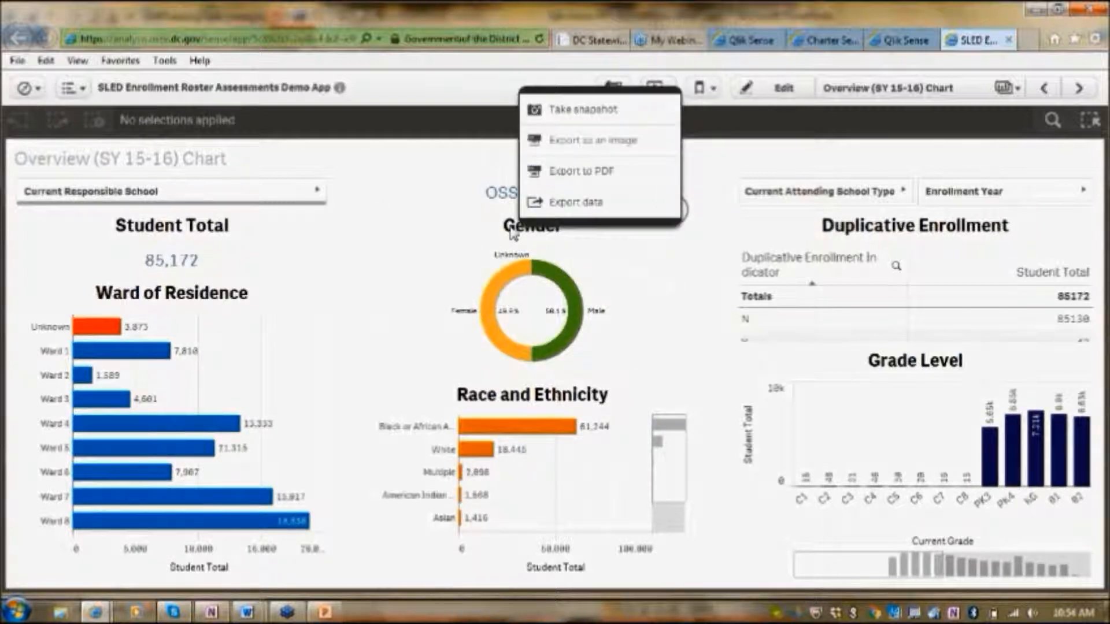
pyautogui.click(607, 113)
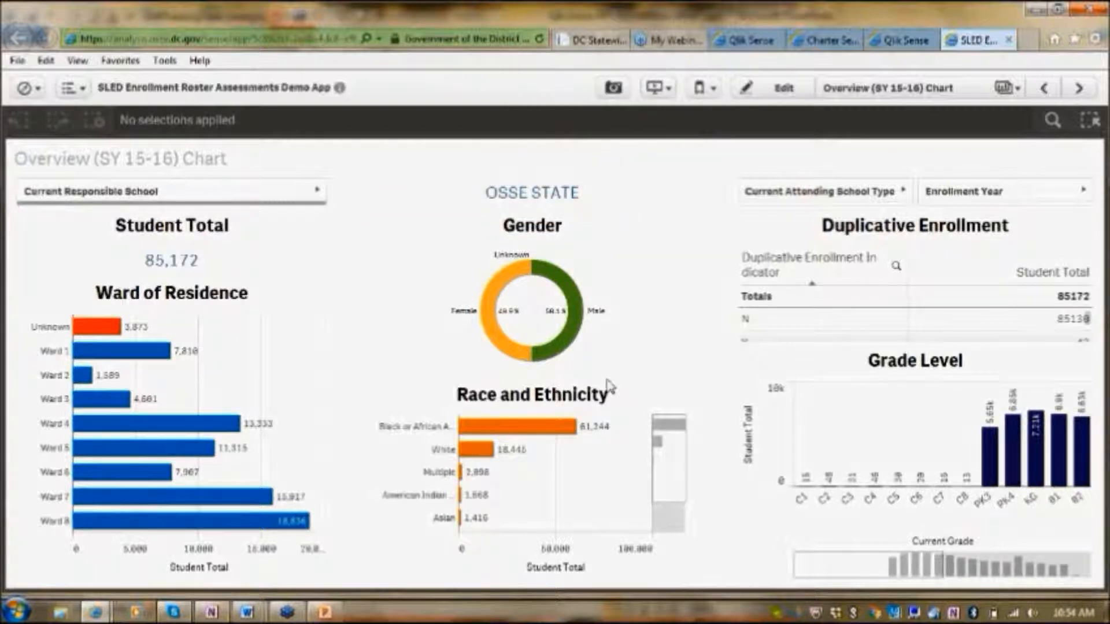
pyautogui.rightClick(603, 403)
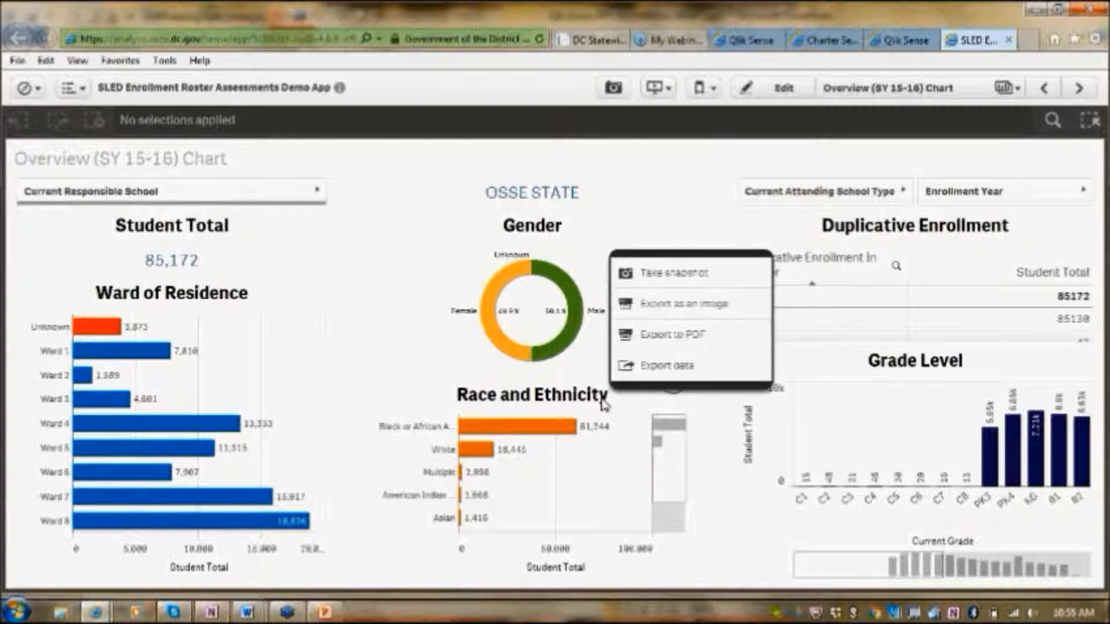
pyautogui.click(692, 278)
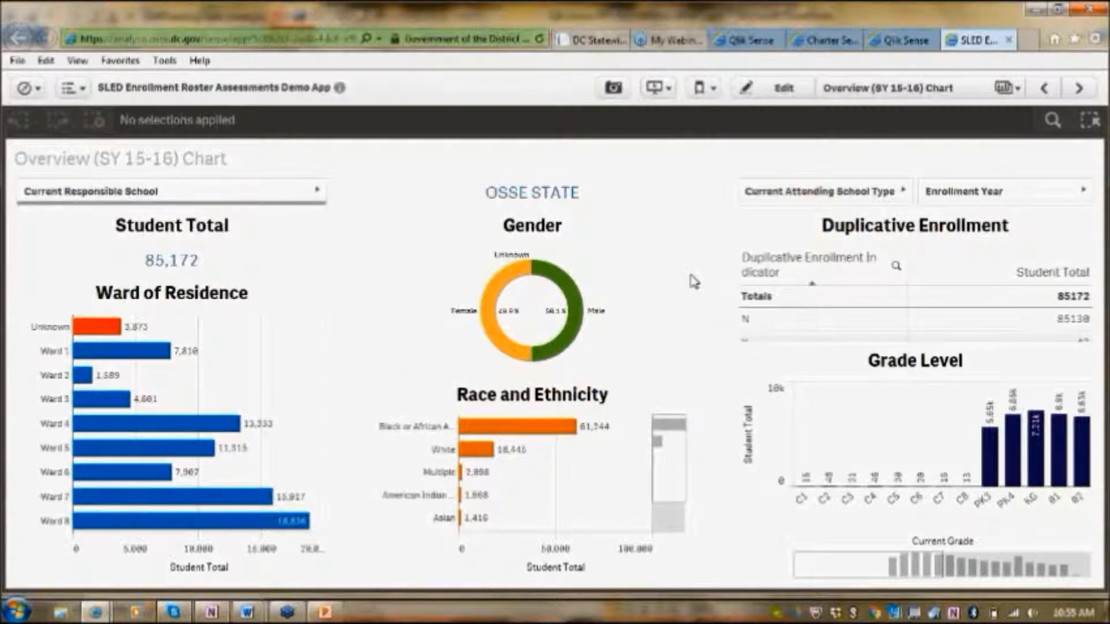
# Step: Go to the Proficiency Level By Year and Subject sheet
pyautogui.click(1005, 88)
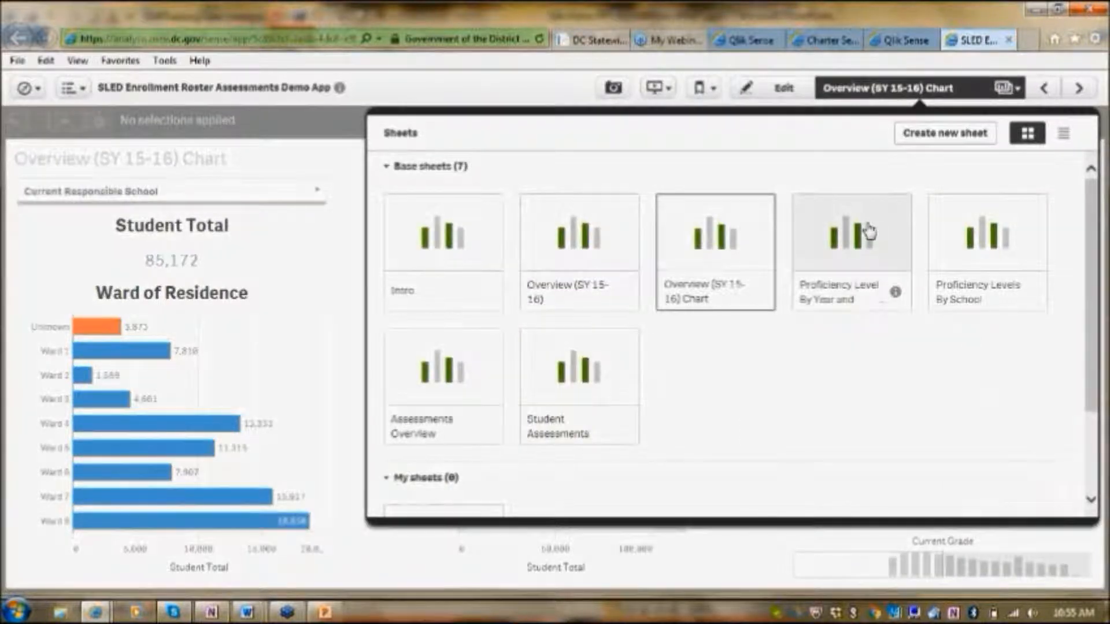
pyautogui.click(1005, 88)
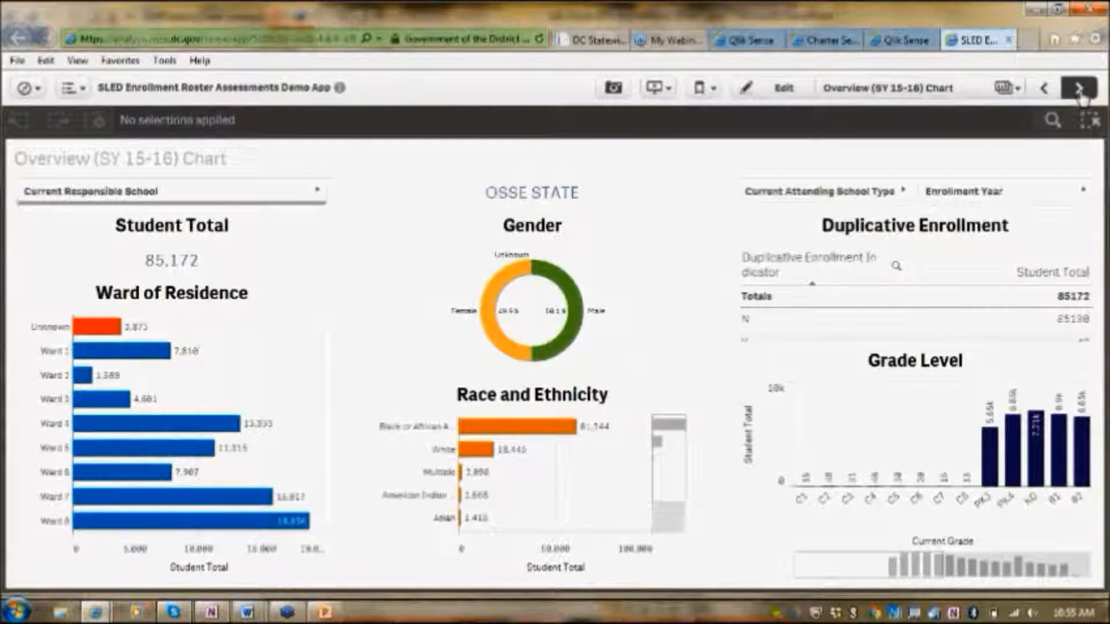
pyautogui.click(1079, 90)
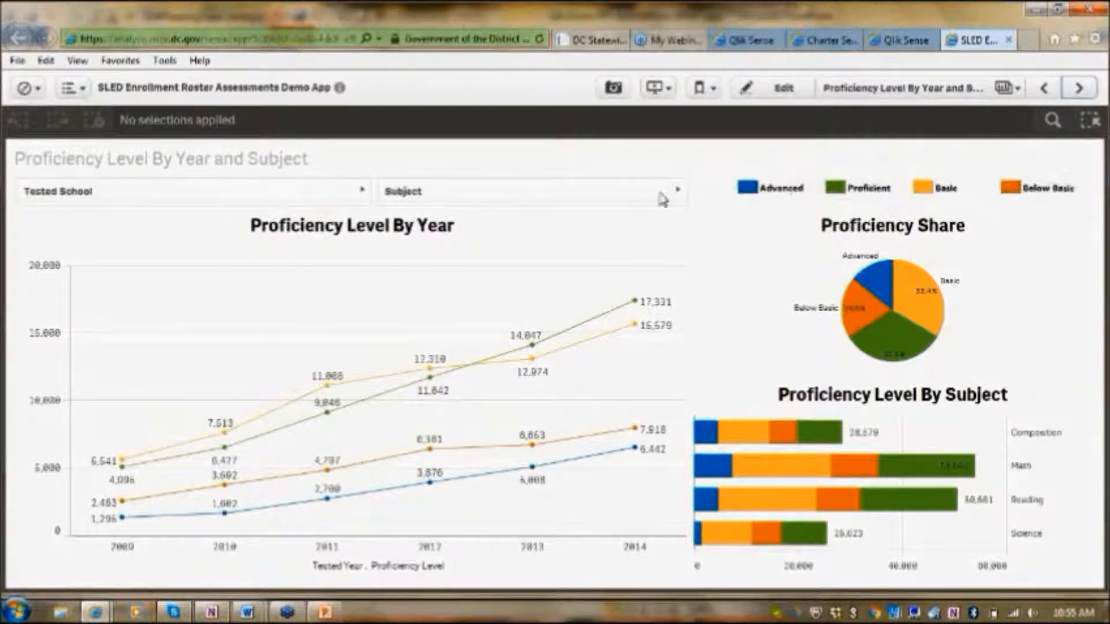
# Step: Preview the proficiency charts filtered by Proficient and Basic from the Proficiency Share pie, cancelling the selection
pyautogui.moveTo(944, 459)
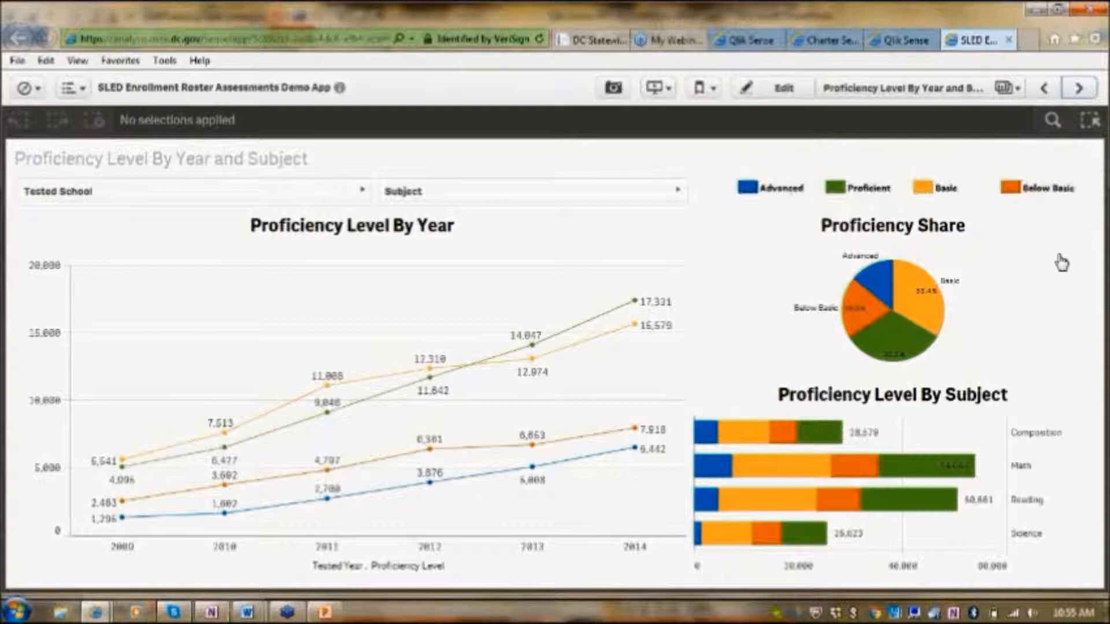
pyautogui.click(910, 338)
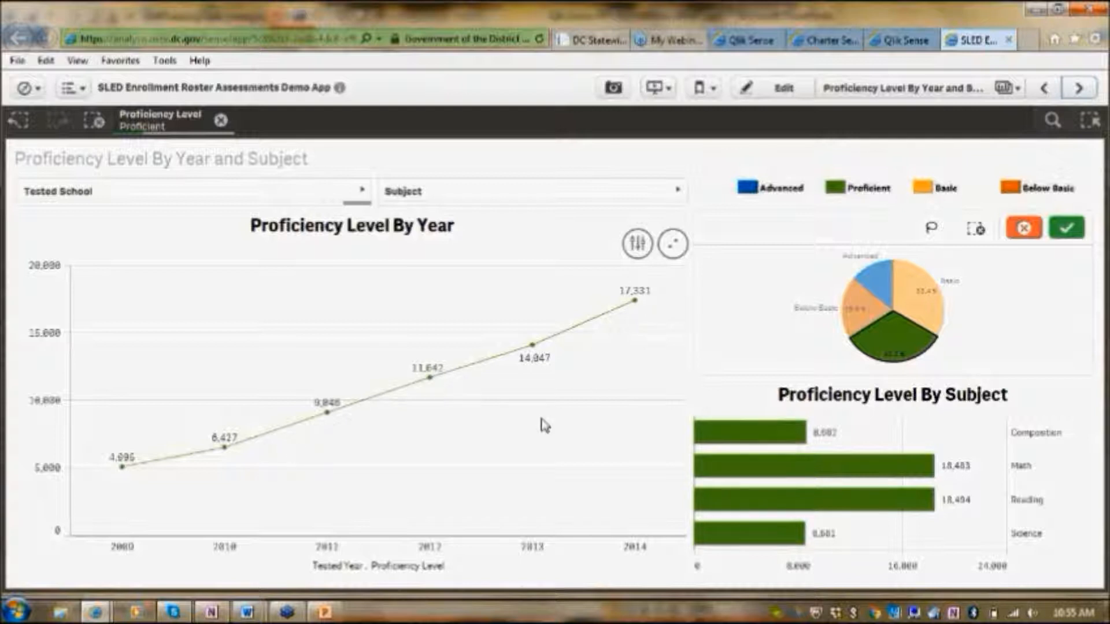
pyautogui.click(902, 299)
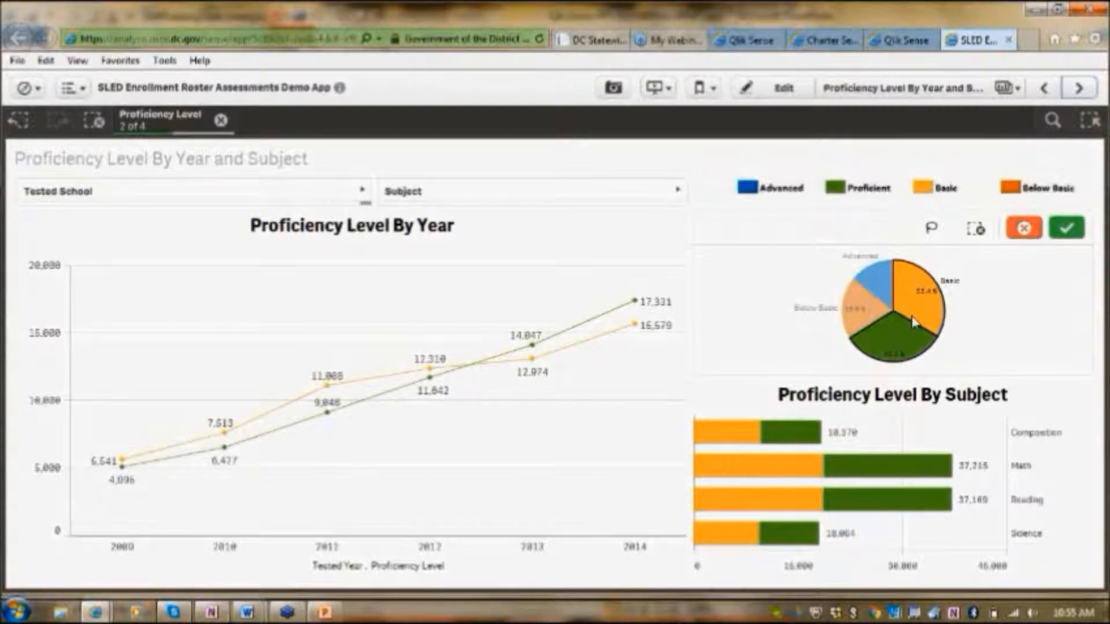
pyautogui.moveTo(913, 322)
pyautogui.moveTo(888, 298)
pyautogui.click(1024, 228)
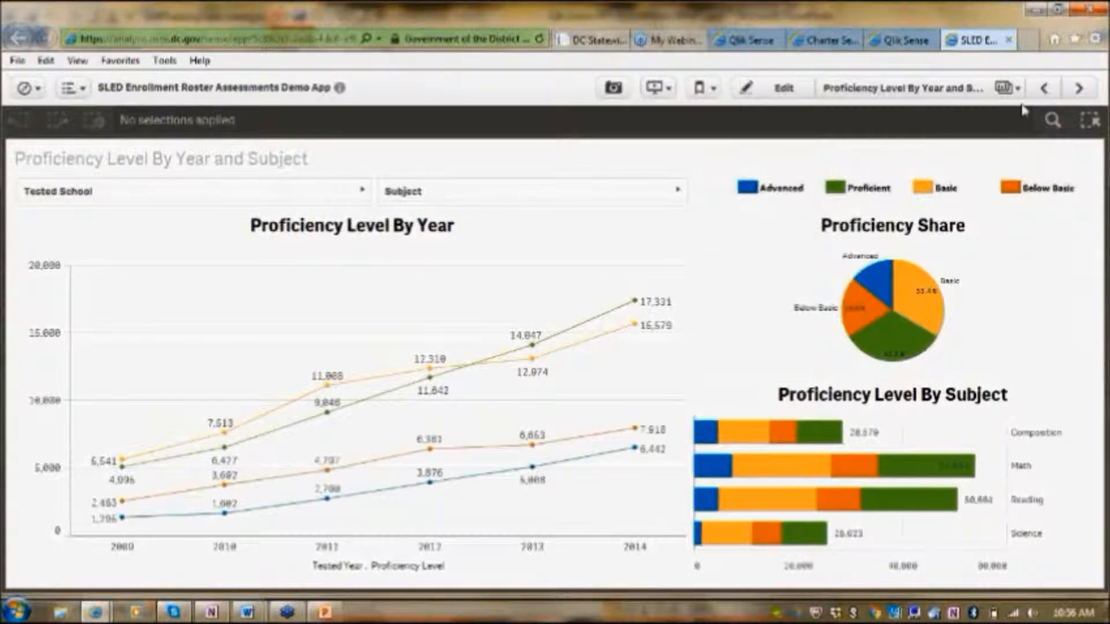
# Step: Step through the Proficiency Levels By School and Assessments Overview sheets and open the Student Assessments' Data sheet
pyautogui.click(1091, 95)
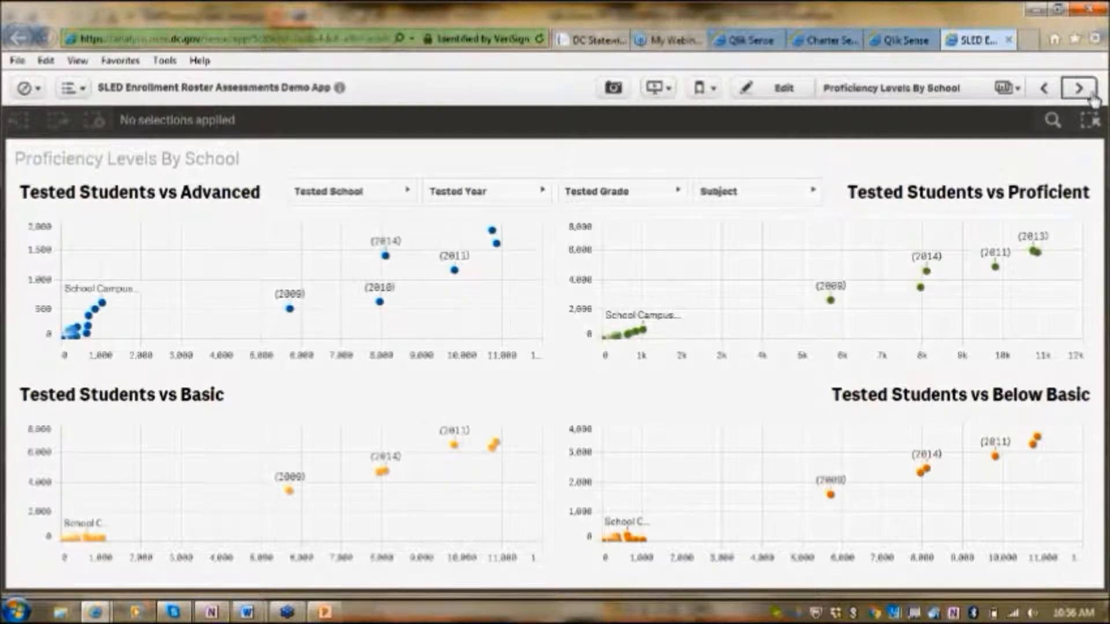
pyautogui.click(1092, 97)
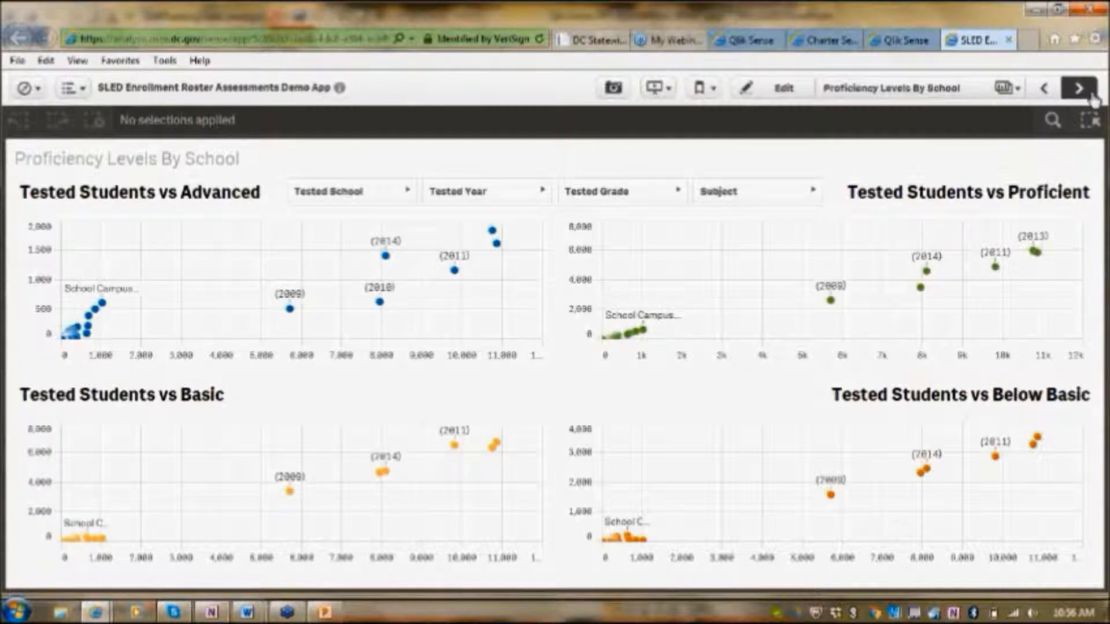
pyautogui.click(1093, 100)
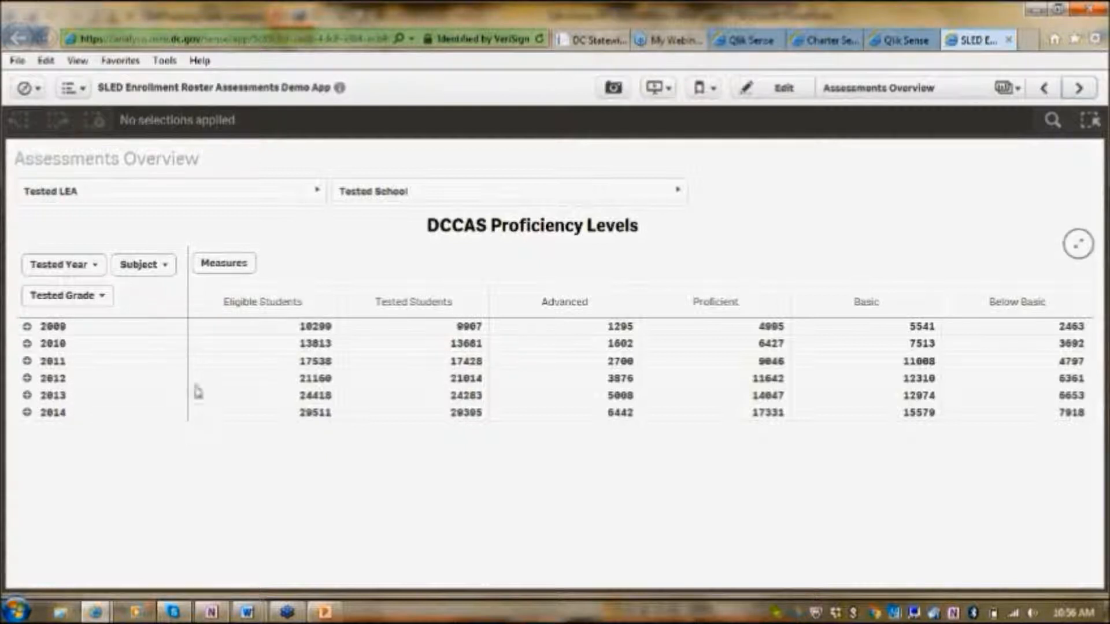
pyautogui.click(962, 98)
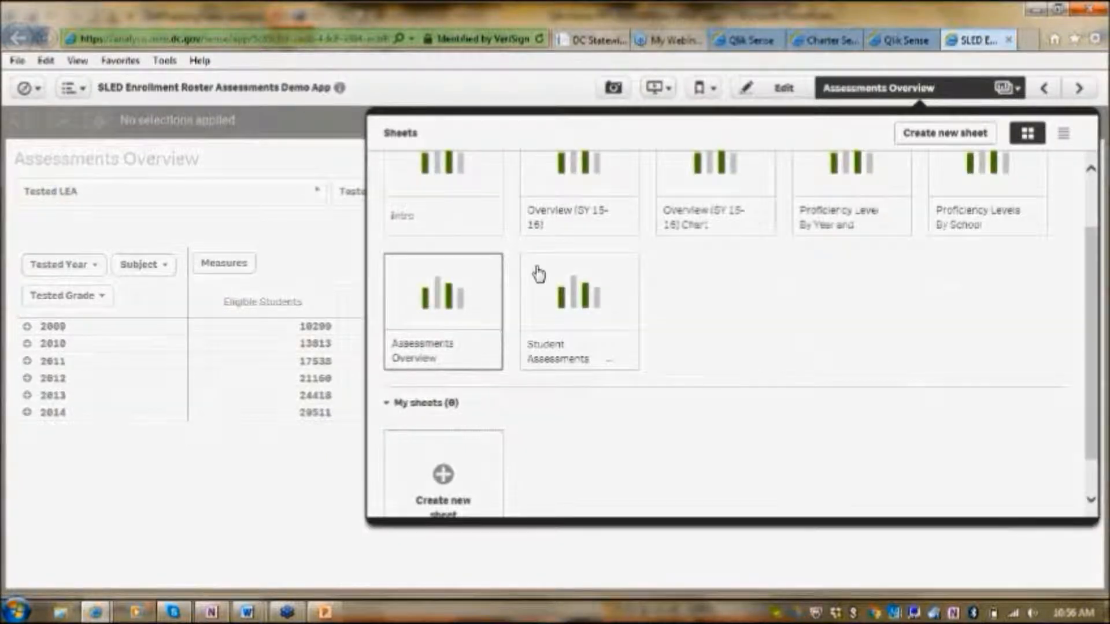
pyautogui.click(597, 272)
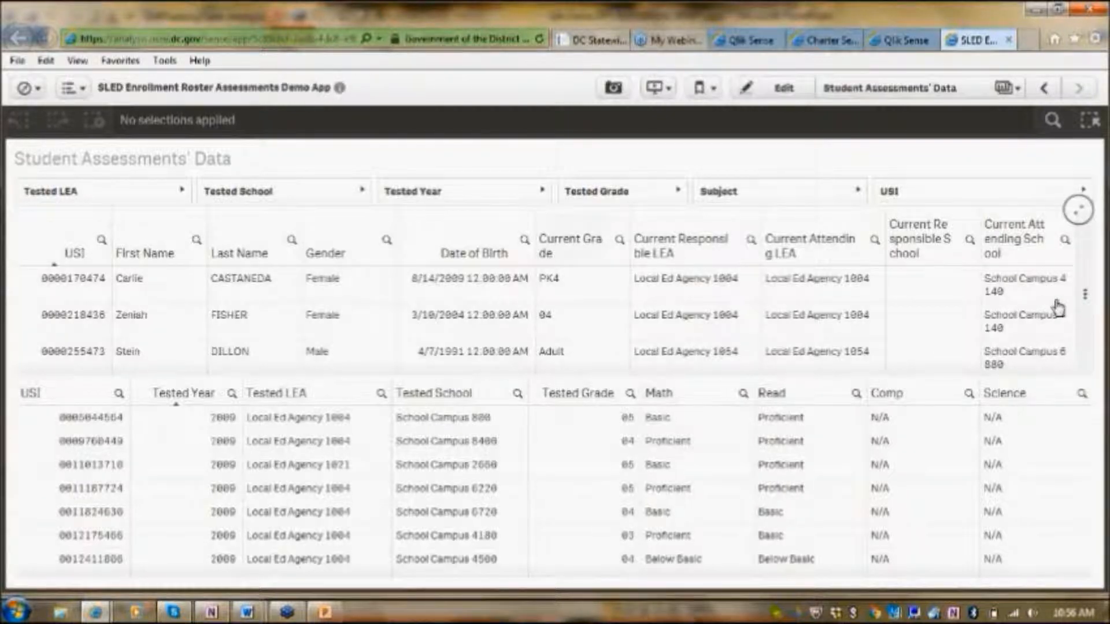
# Step: Filter the student data by Current Attending School, School Campus 4140, and apply the selection
pyautogui.click(1074, 281)
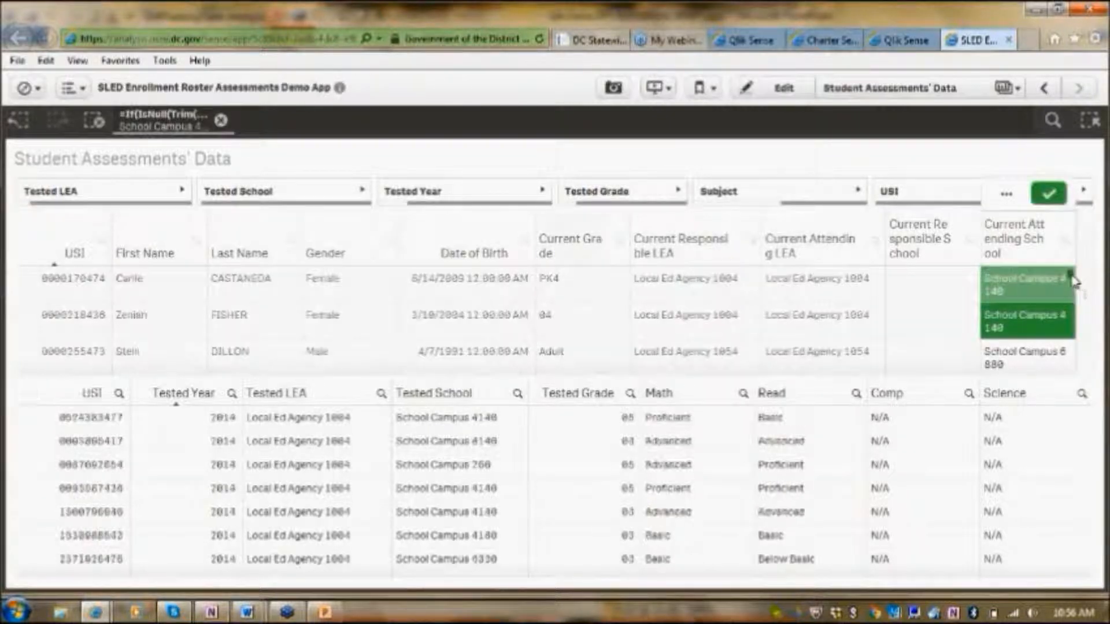
pyautogui.moveTo(1072, 275)
pyautogui.mouseDown()
pyautogui.moveTo(1086, 376)
pyautogui.moveTo(1069, 265)
pyautogui.mouseUp()
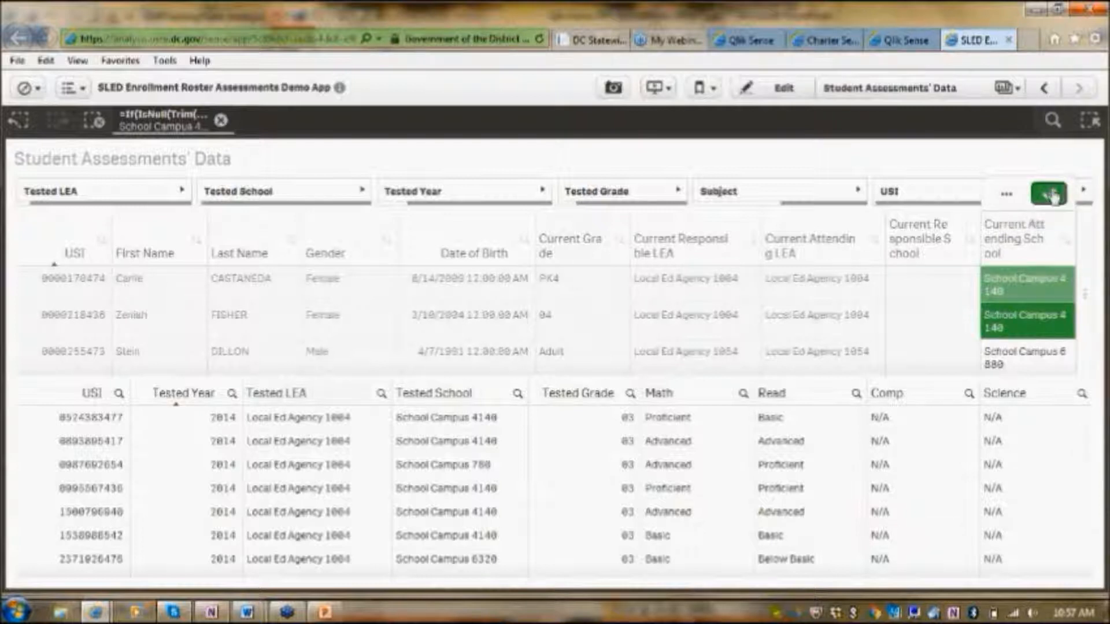
pyautogui.click(1065, 195)
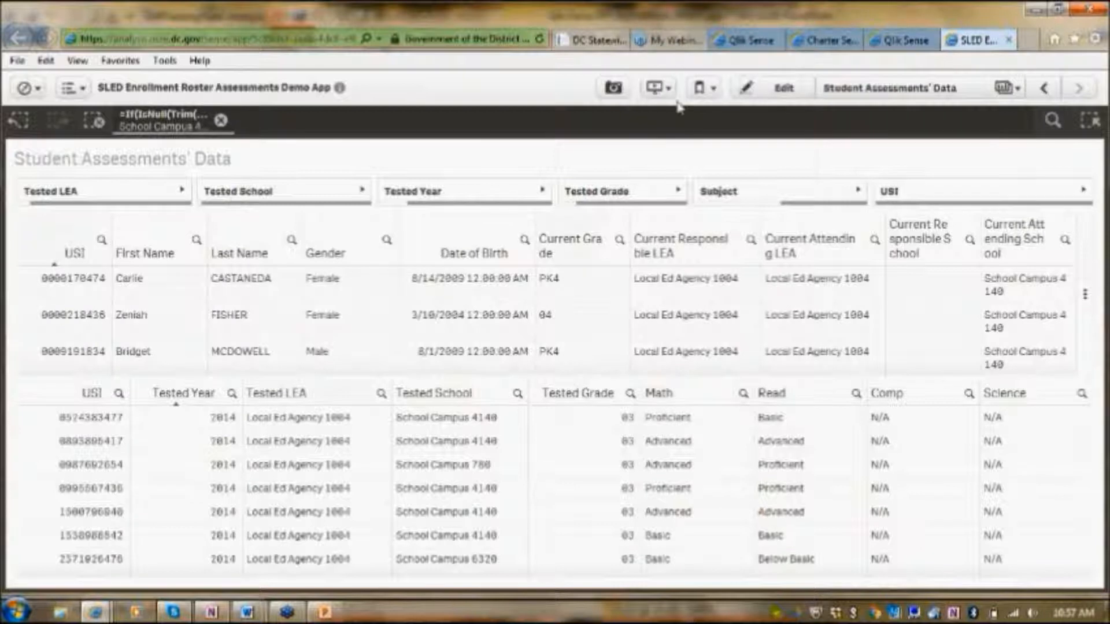
# Step: Create a bookmark of the current selection described "Was working on investigating student assessment data roster. Next step is to export the data to Excel."
pyautogui.click(713, 94)
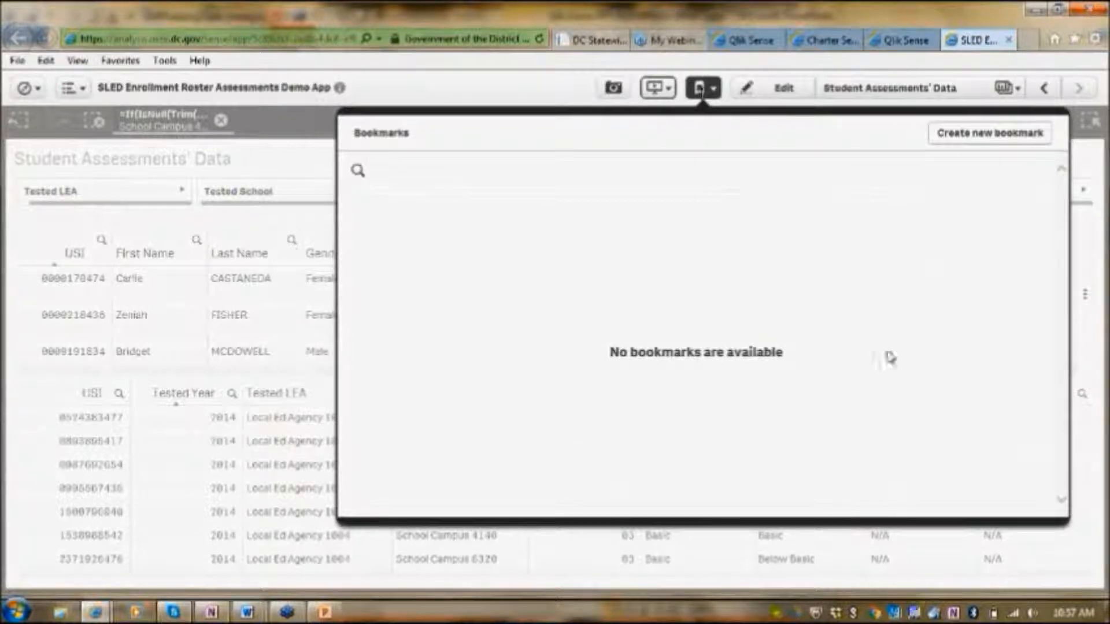
pyautogui.click(1019, 144)
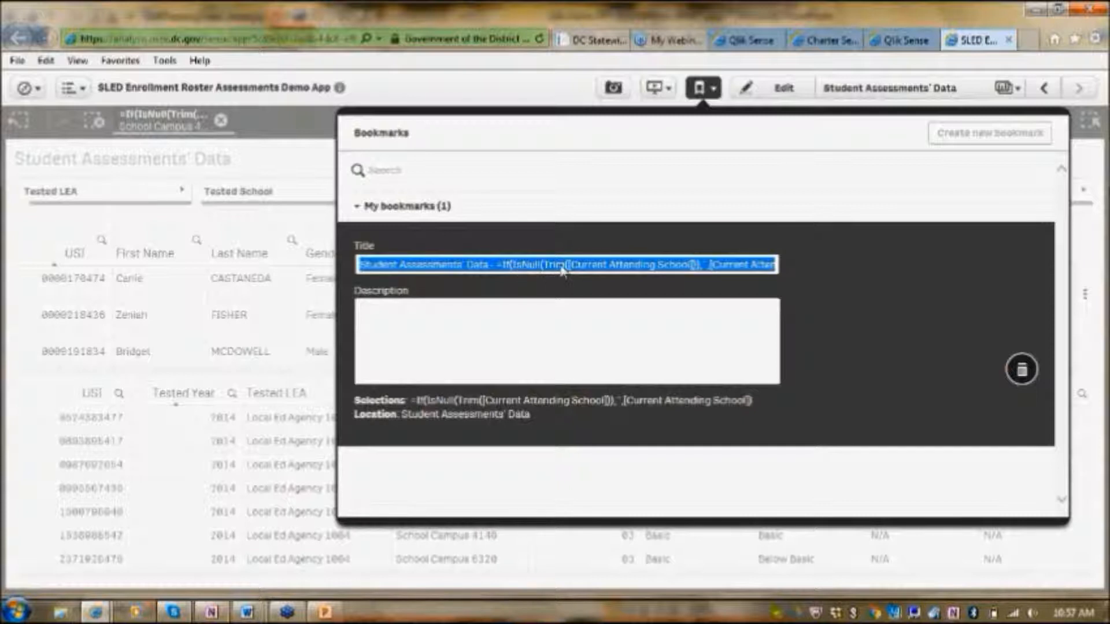
pyautogui.click(463, 359)
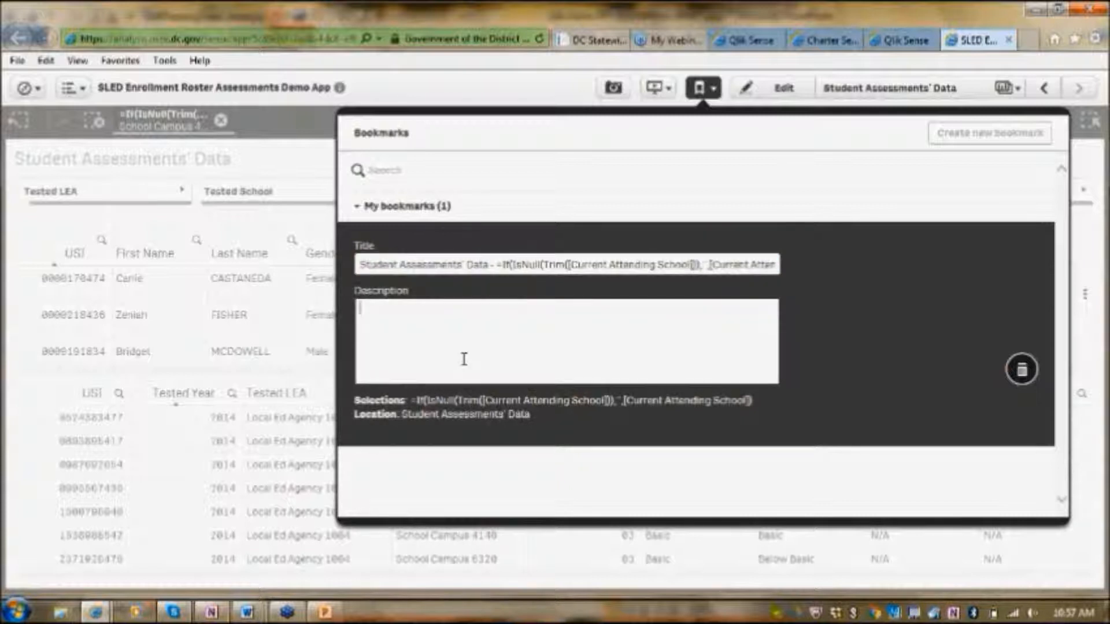
pyautogui.write('Was working on')
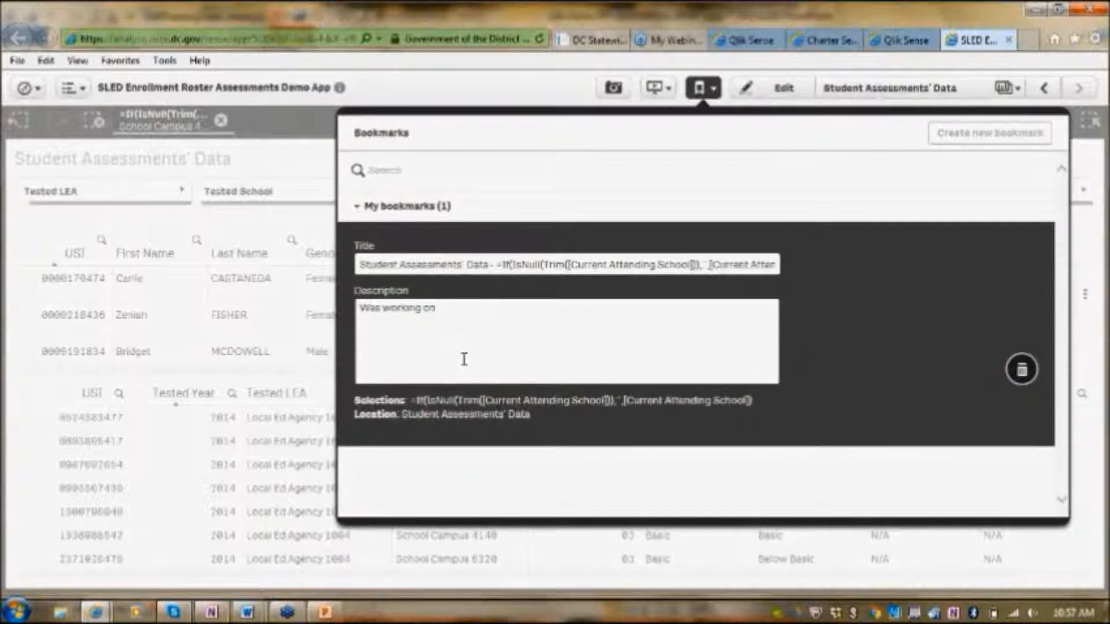
pyautogui.write(' investiga')
pyautogui.press('BackSpace')
pyautogui.press('BackSpace')
pyautogui.press('BackSpace')
pyautogui.press('BackSpace')
pyautogui.press('BackSpace')
pyautogui.write('tigating student assess')
pyautogui.press('BackSpace')
pyautogui.write('ement data roster')
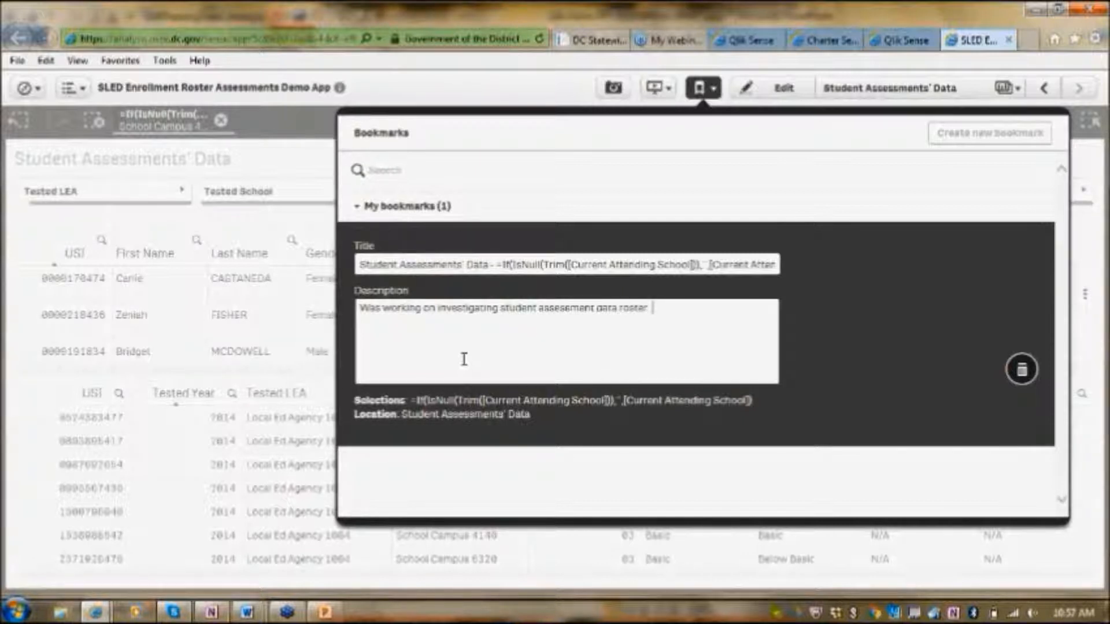
pyautogui.write('. Next step, as')
pyautogui.write(' cre')
pyautogui.write(' to')
pyautogui.write(' export the')
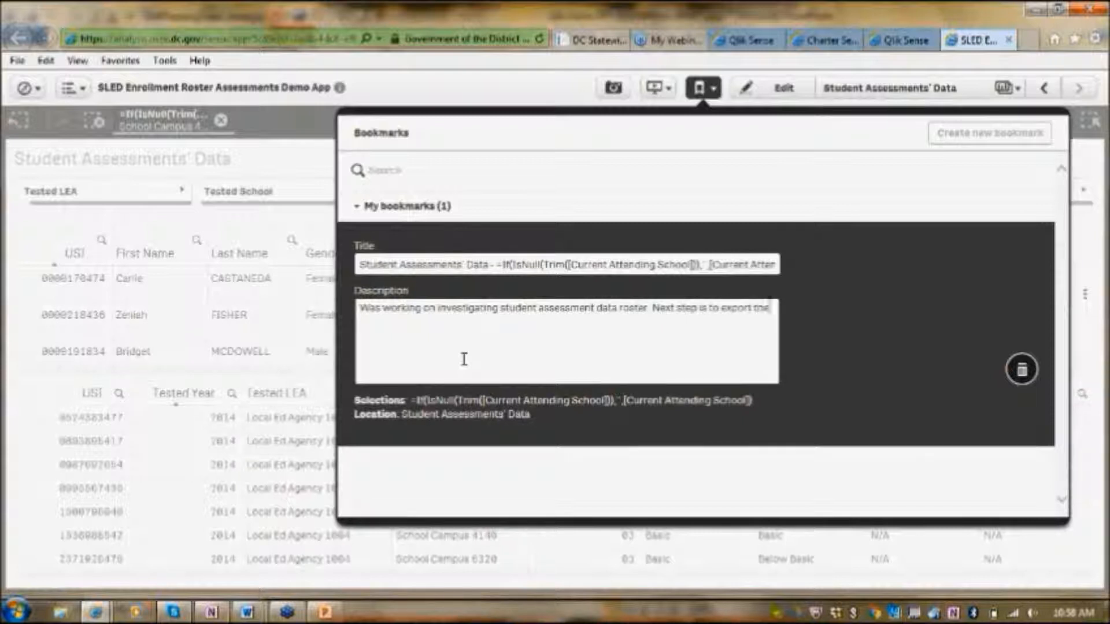
pyautogui.write(' data to Excel.')
pyautogui.click(890, 218)
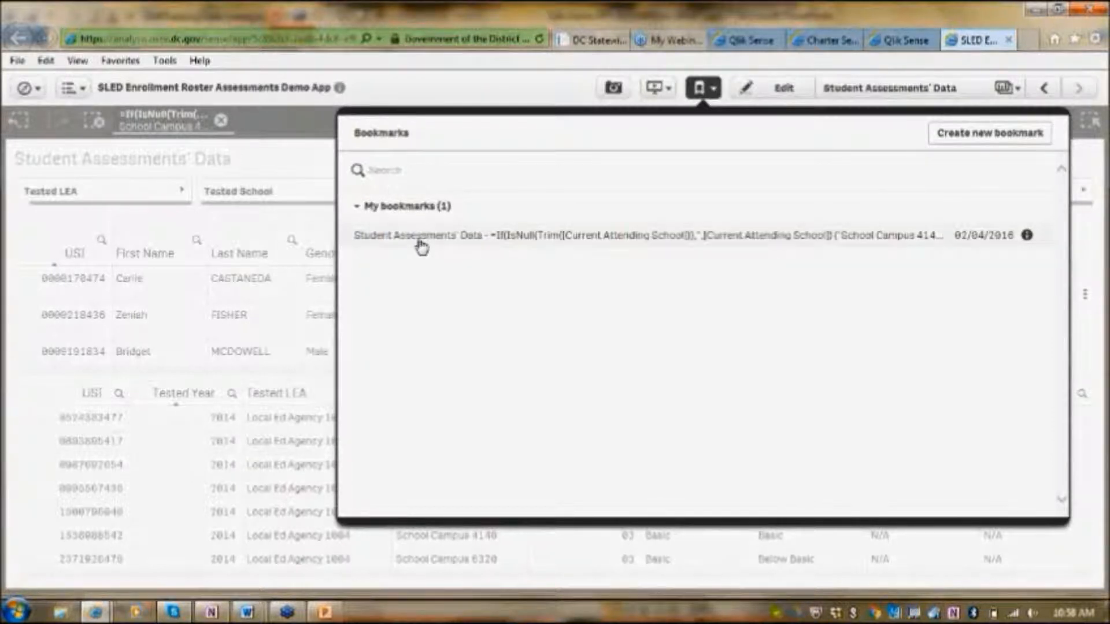
pyautogui.click(273, 169)
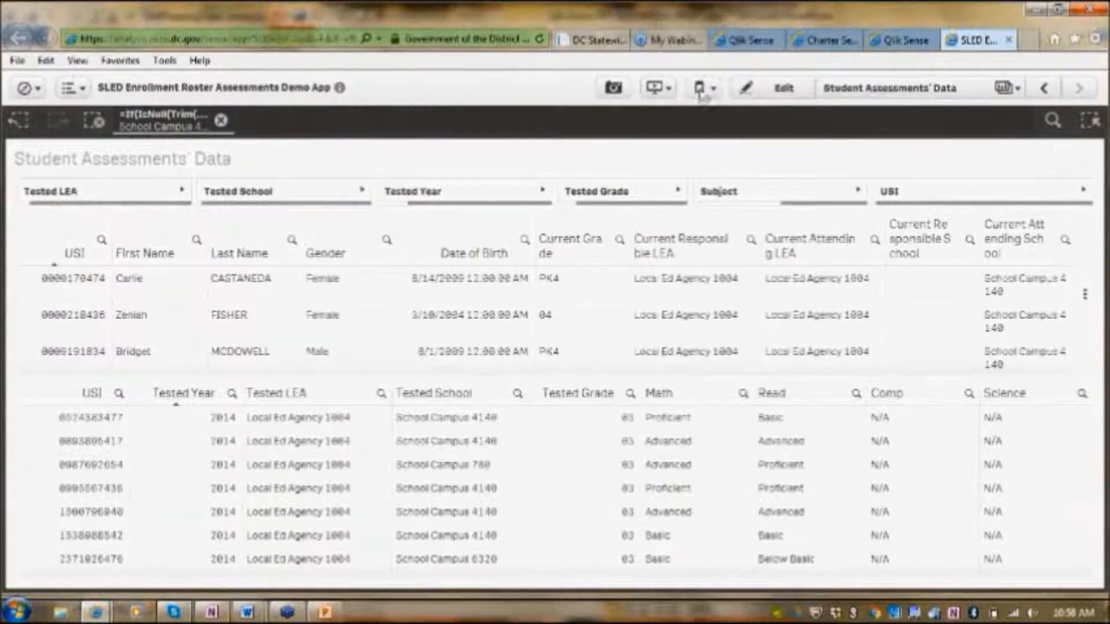
# Step: Go to the app overview and show the saved bookmarks
pyautogui.click(41, 94)
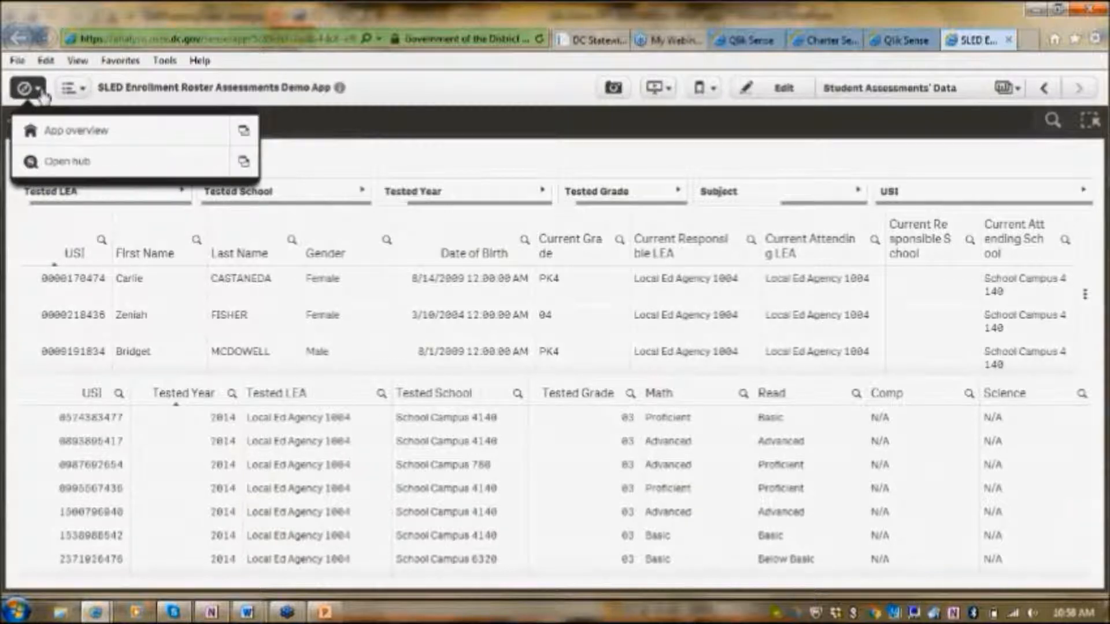
pyautogui.click(73, 137)
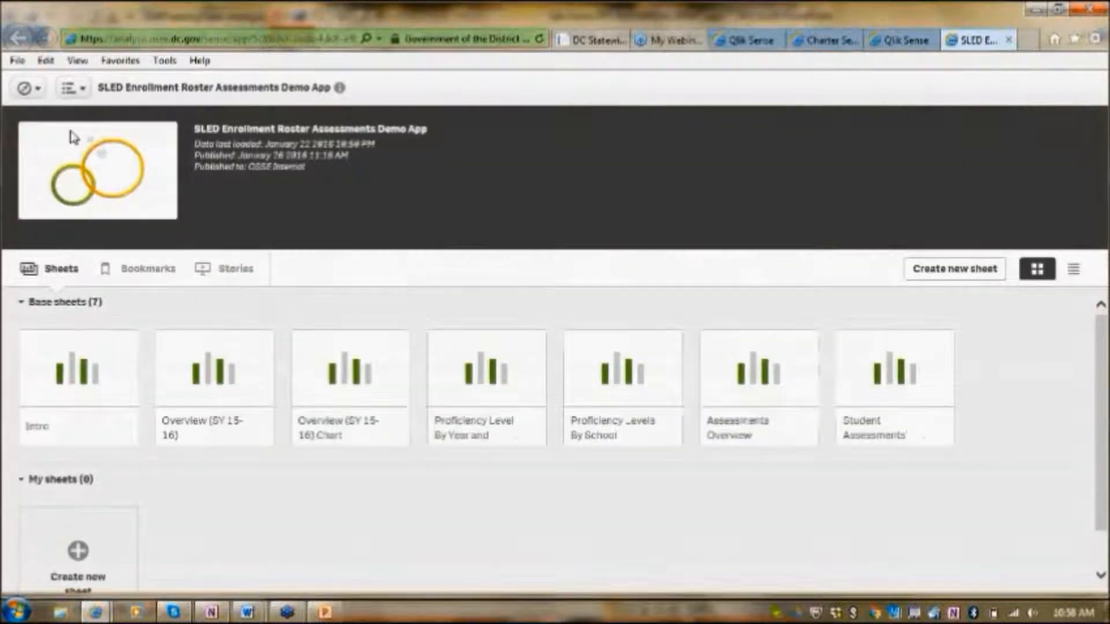
pyautogui.click(146, 275)
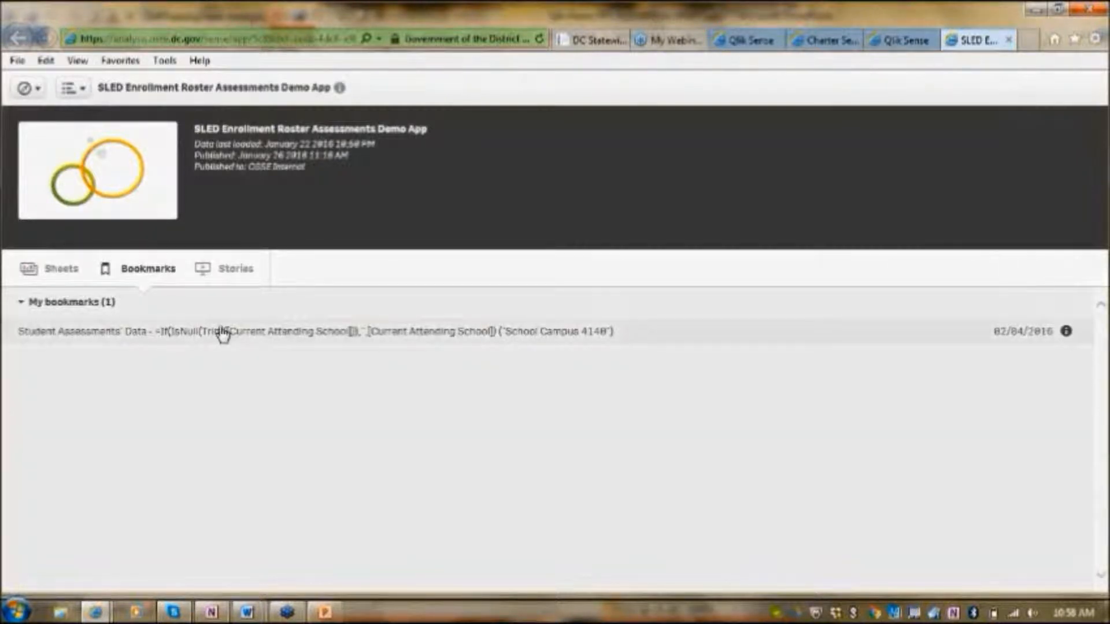
# Step: Apply the saved School Campus 4140 bookmark and take snapshots of both tables on the Student Assessments' Data sheet
pyautogui.click(223, 335)
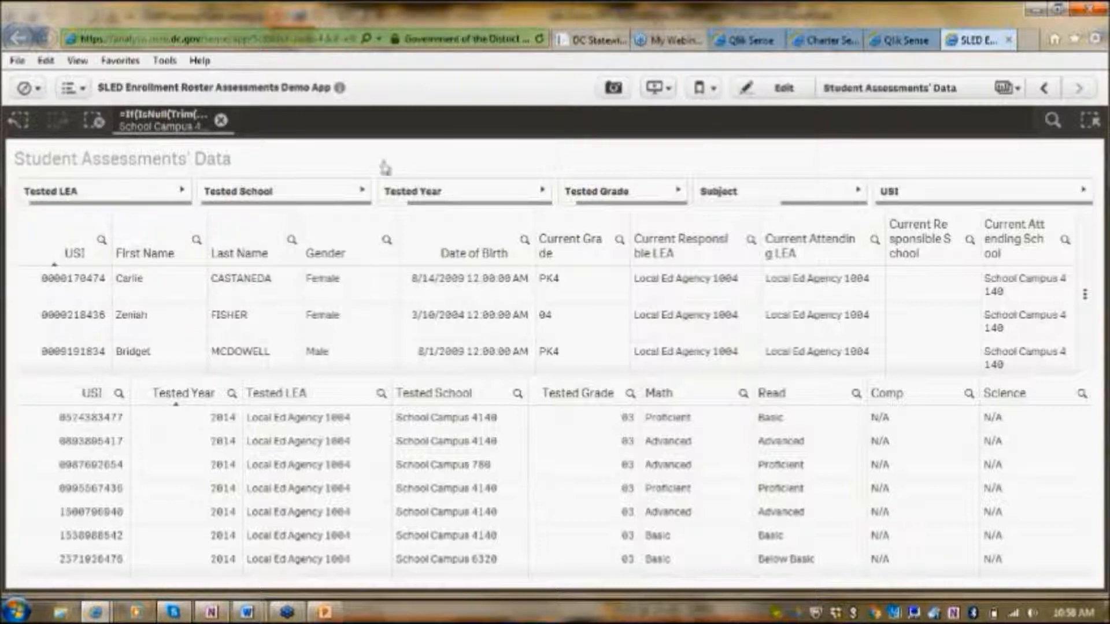
pyautogui.click(615, 89)
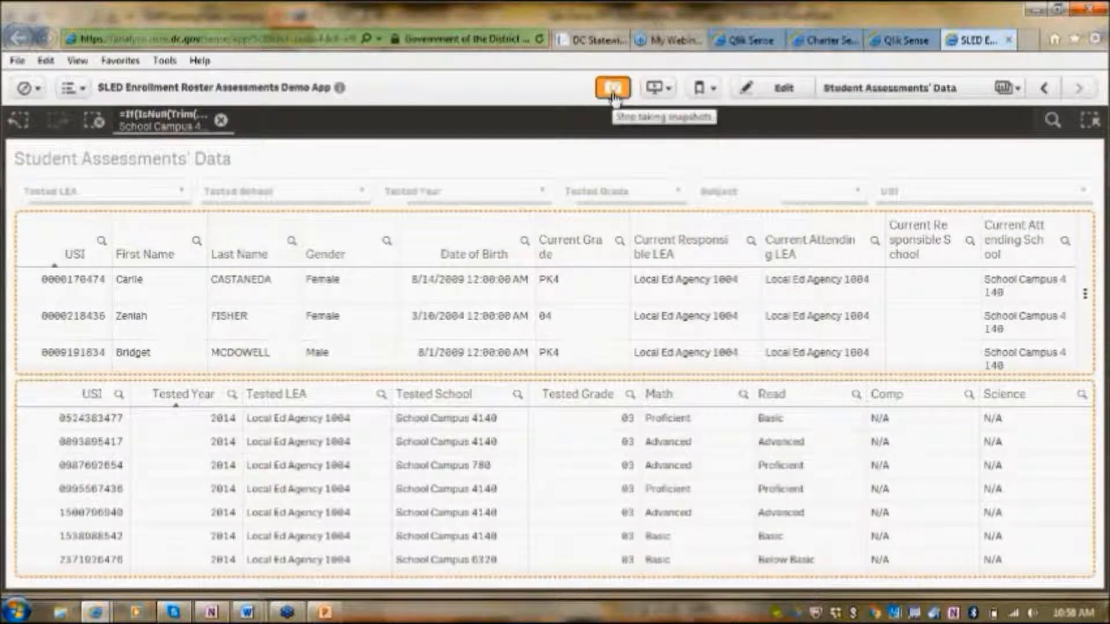
pyautogui.click(460, 260)
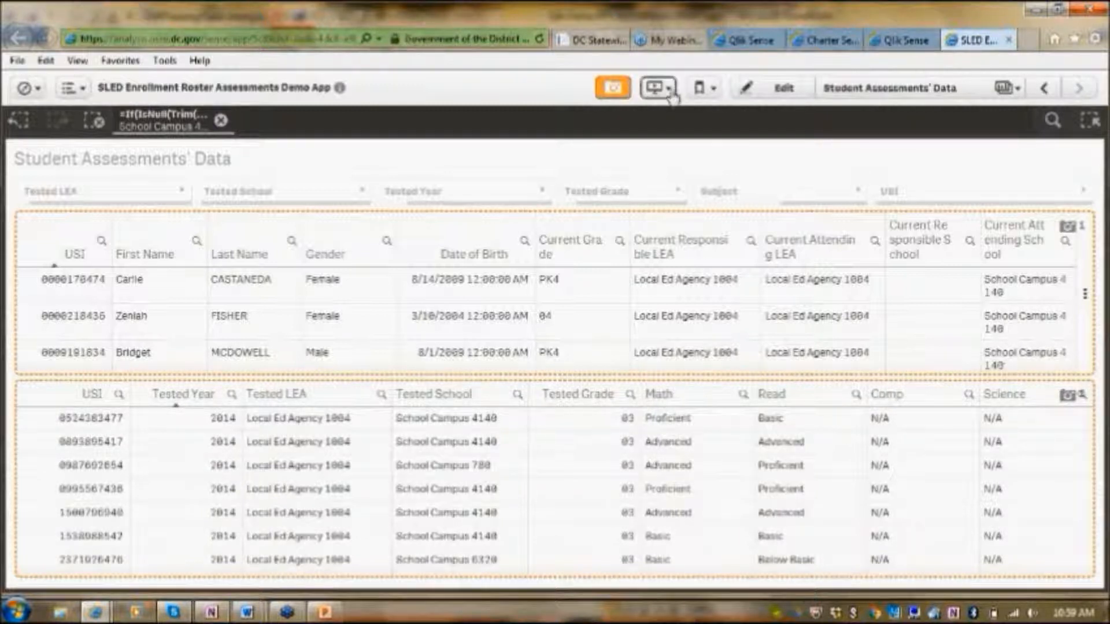
# Step: Open the Proficiency Level By Year and Subject sheet and clear the School Campus 4140 selection
pyautogui.click(1005, 94)
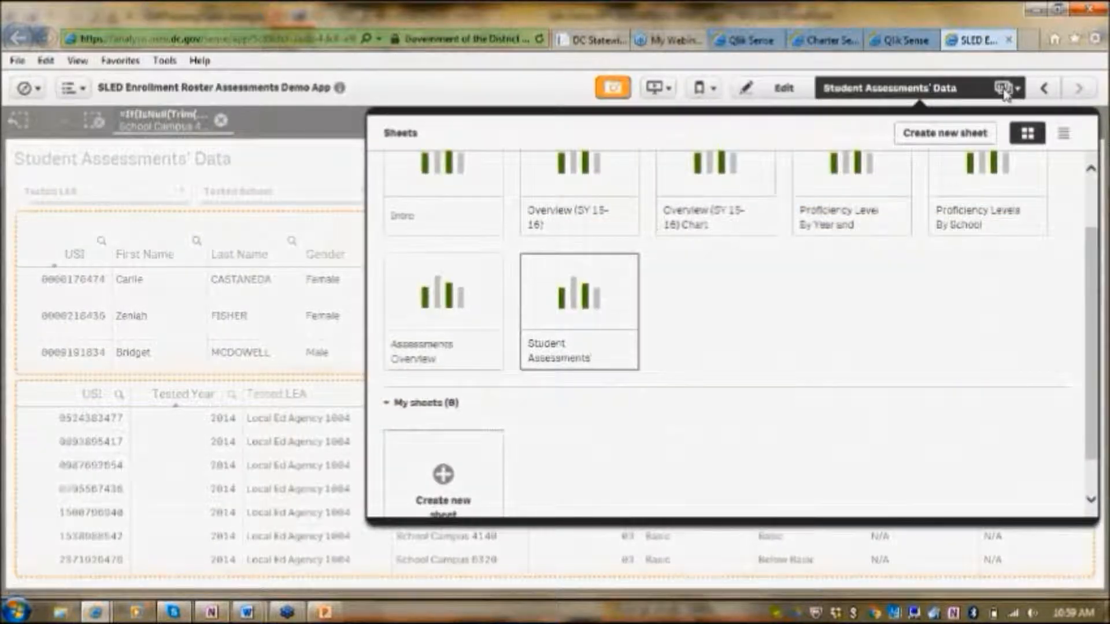
pyautogui.click(857, 183)
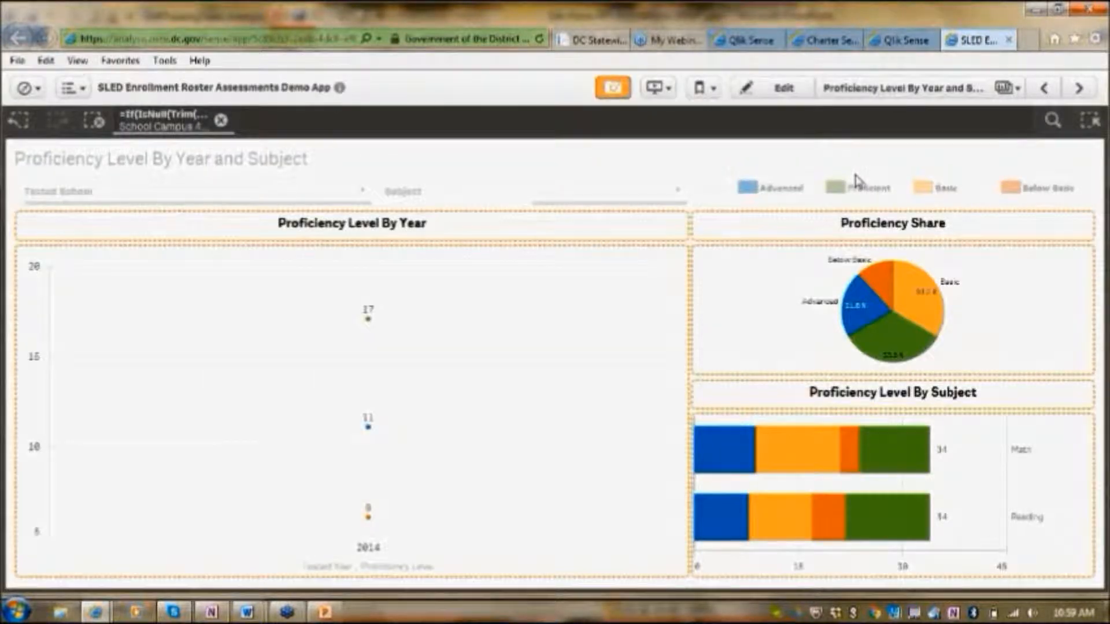
pyautogui.click(221, 122)
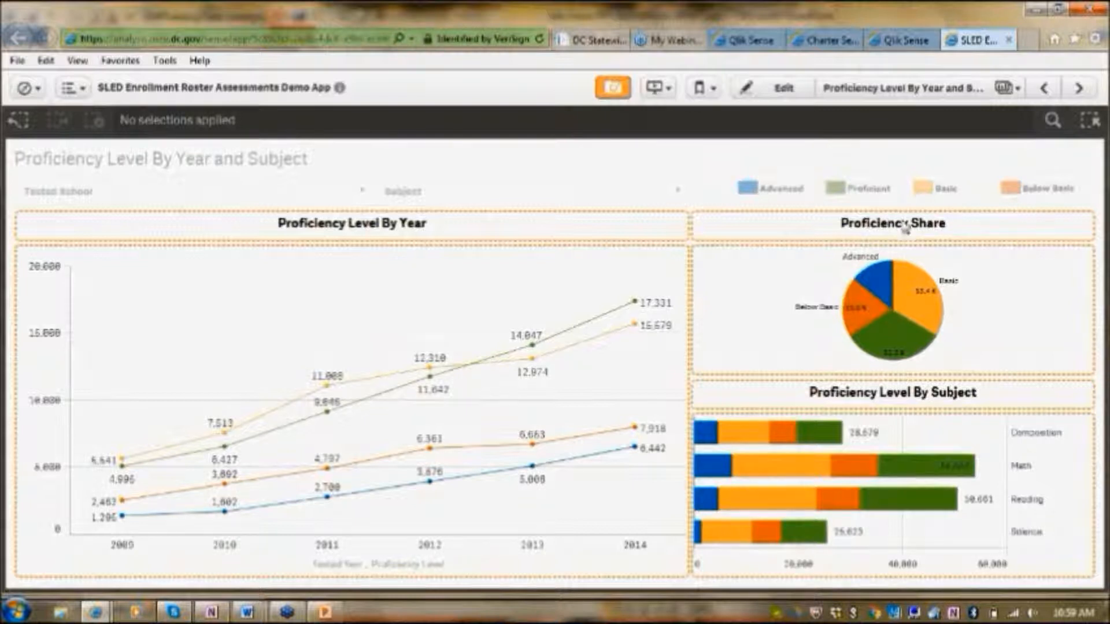
# Step: Take snapshots of the Proficiency Share and Proficiency Level By Subject headings and their pie and bar charts
pyautogui.click(905, 235)
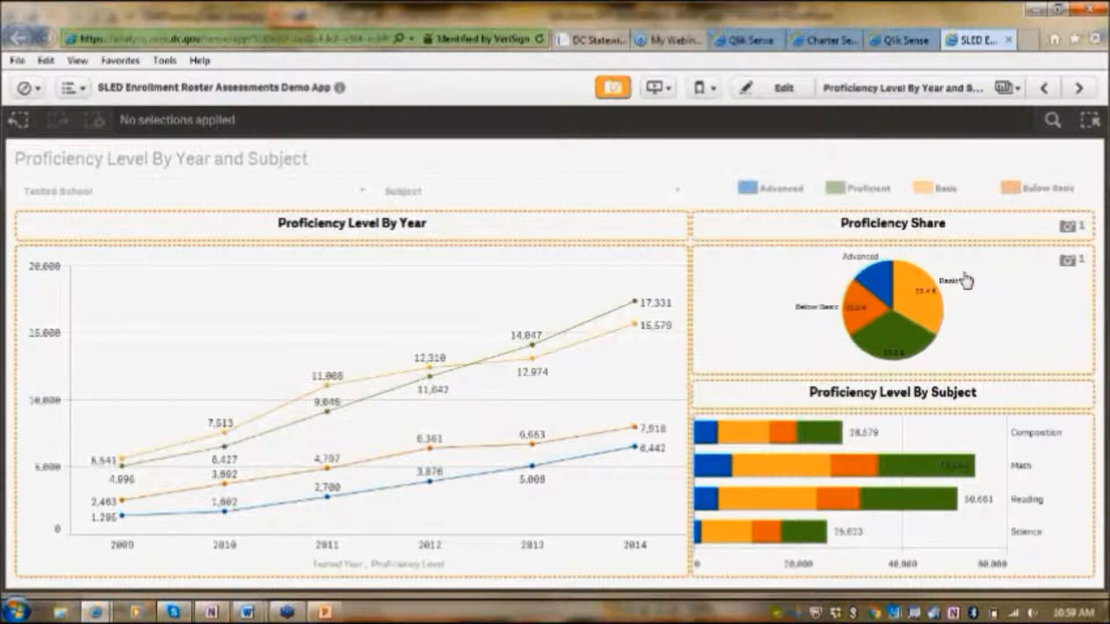
pyautogui.click(961, 398)
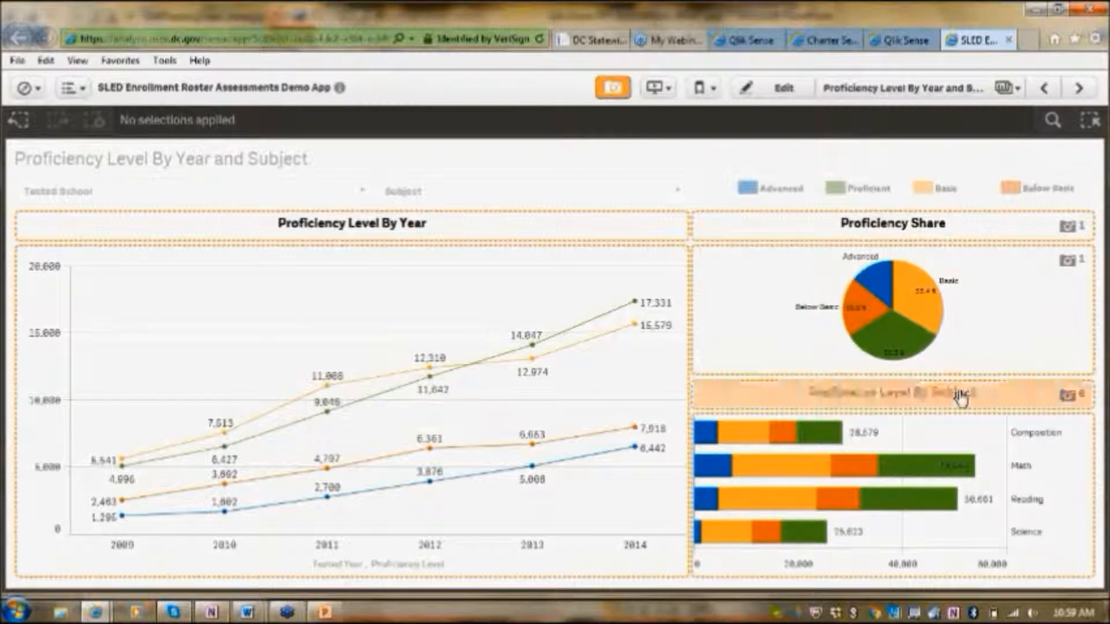
pyautogui.click(1004, 448)
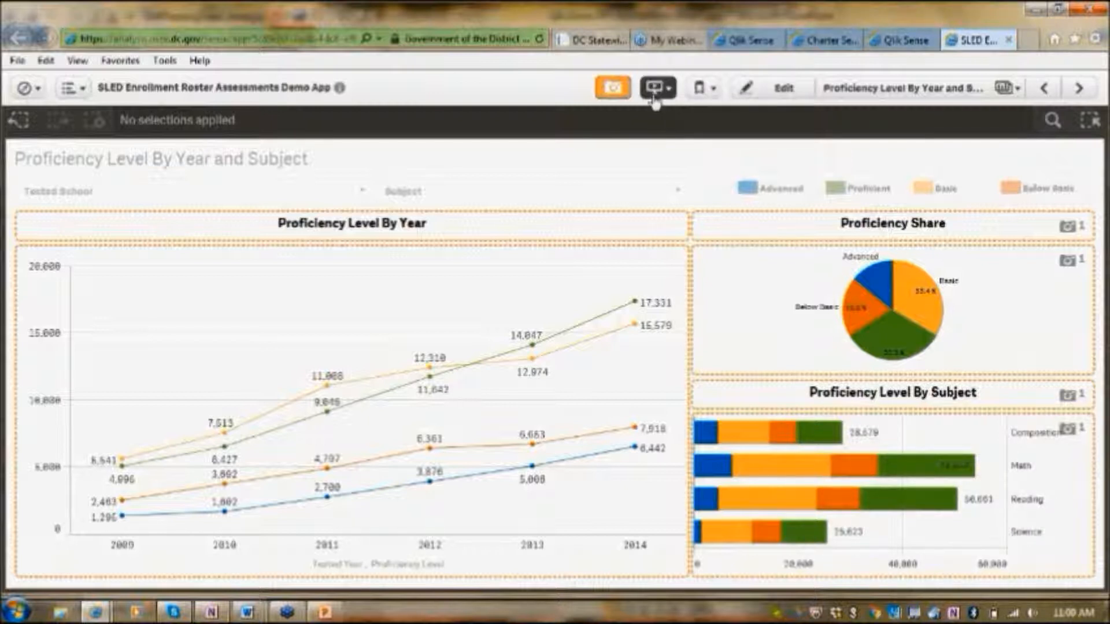
# Step: Create a new story titled "DC CAS Assessment Data: Proficiency Levels"
pyautogui.click(654, 101)
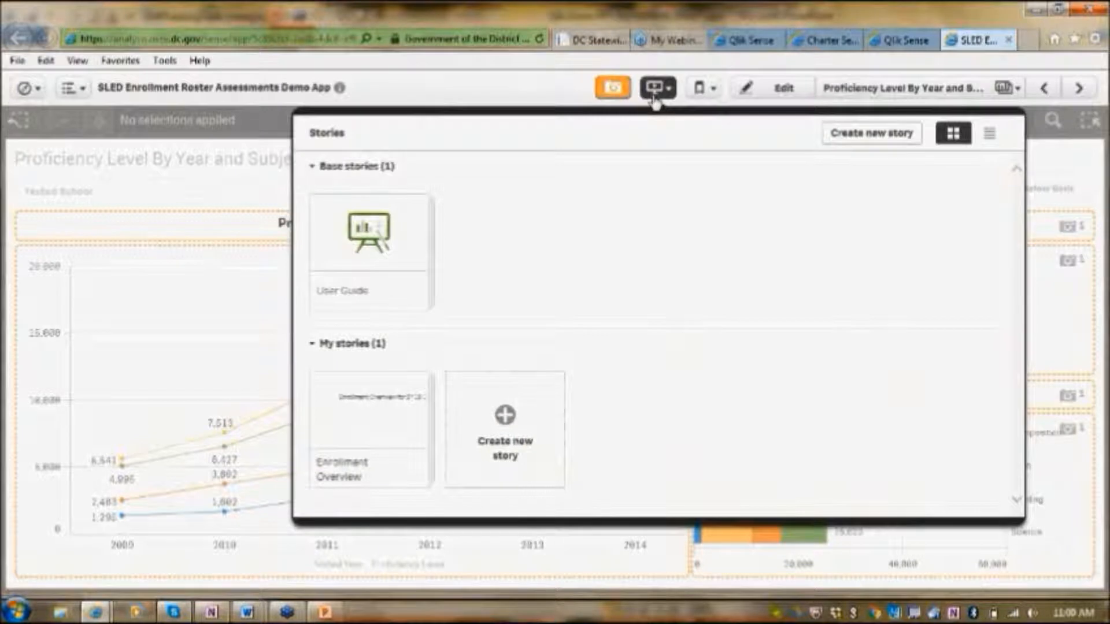
pyautogui.click(507, 415)
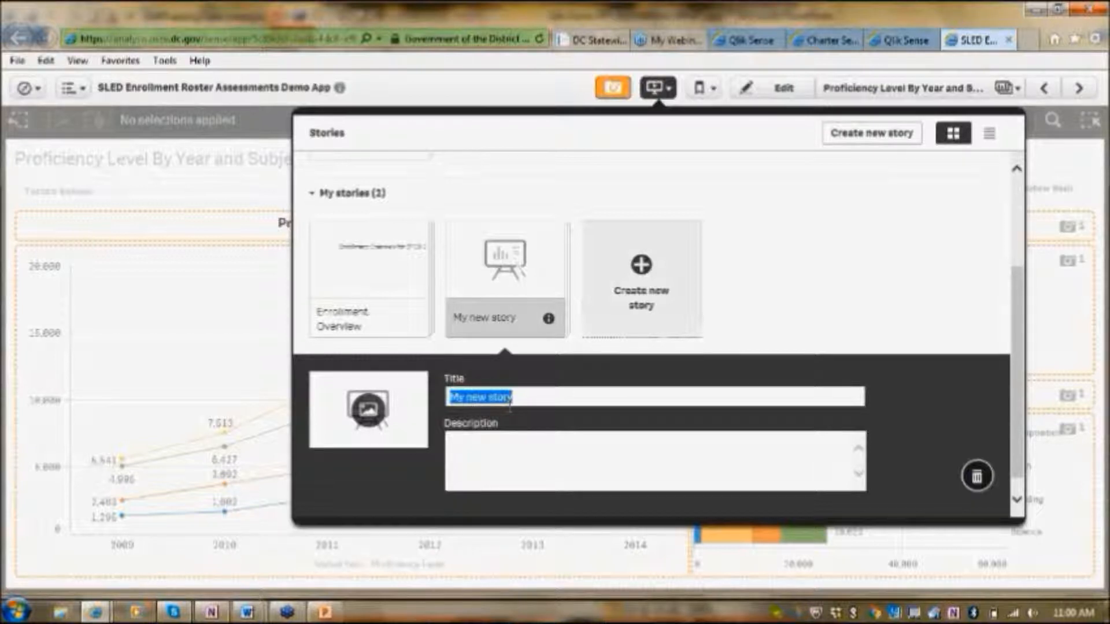
pyautogui.write('Assessm')
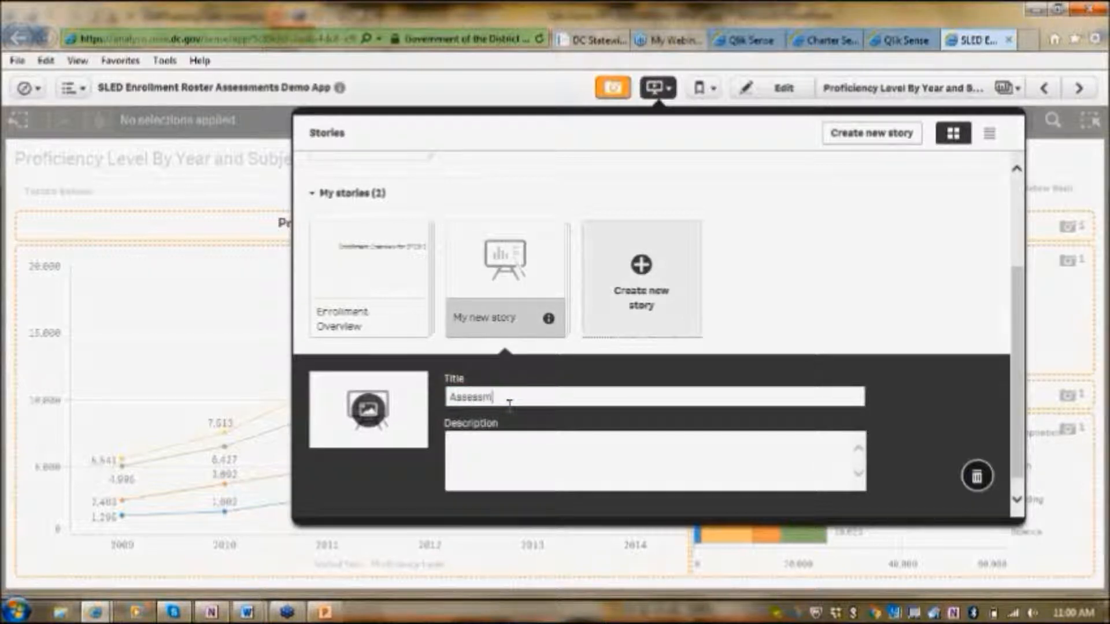
pyautogui.press('BackSpace')
pyautogui.press('BackSpace')
pyautogui.press('BackSpace')
pyautogui.press('BackSpace')
pyautogui.write('pc c')
pyautogui.write('AS Assessment D')
pyautogui.write('ata By')
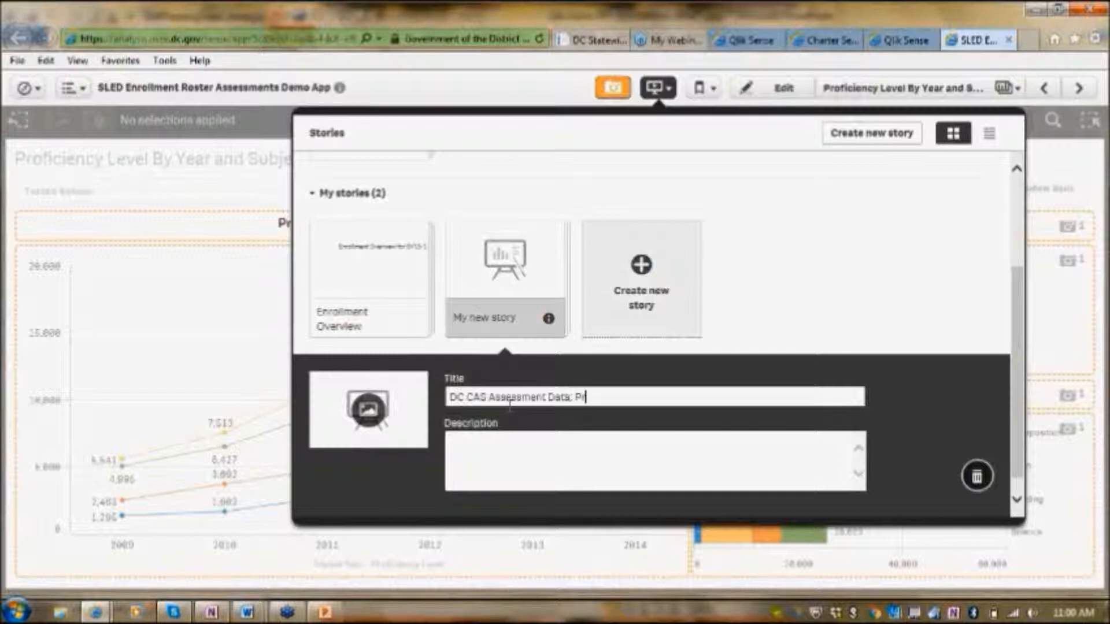
pyautogui.write('iciency Levels')
pyautogui.click(892, 331)
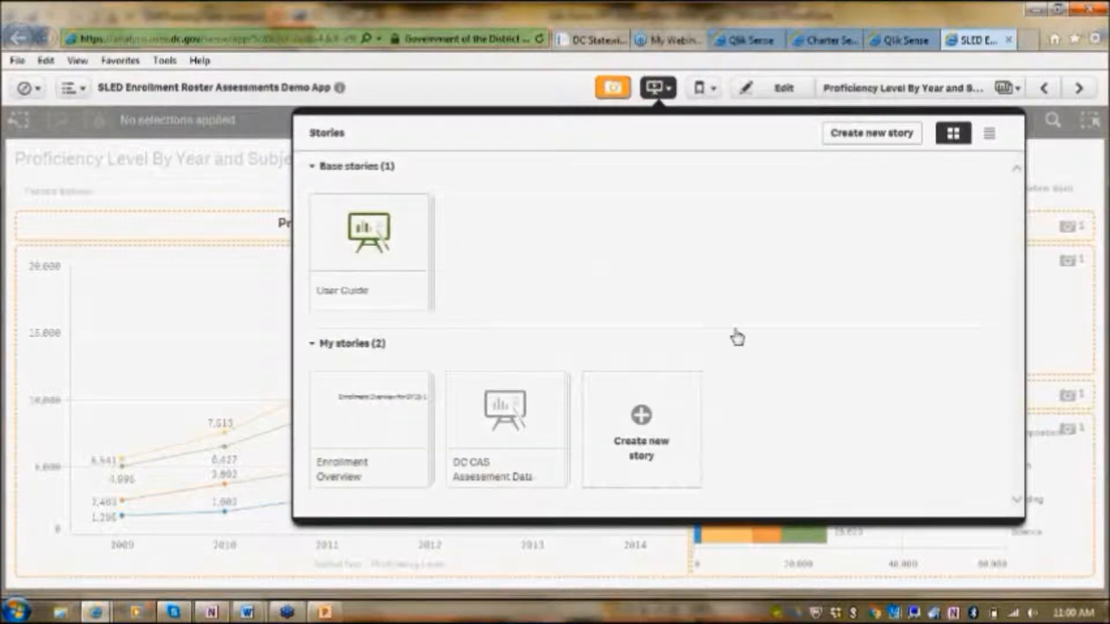
# Step: Open the DC CAS Assessment Data story and place a Title text object near the middle of the first slide
pyautogui.click(510, 424)
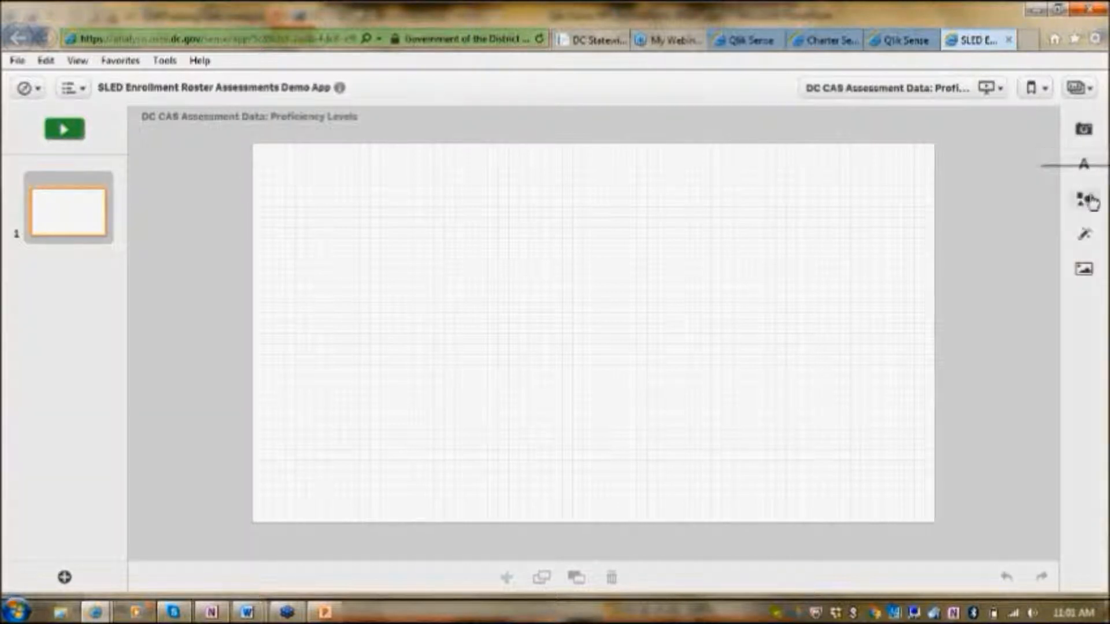
pyautogui.click(1083, 167)
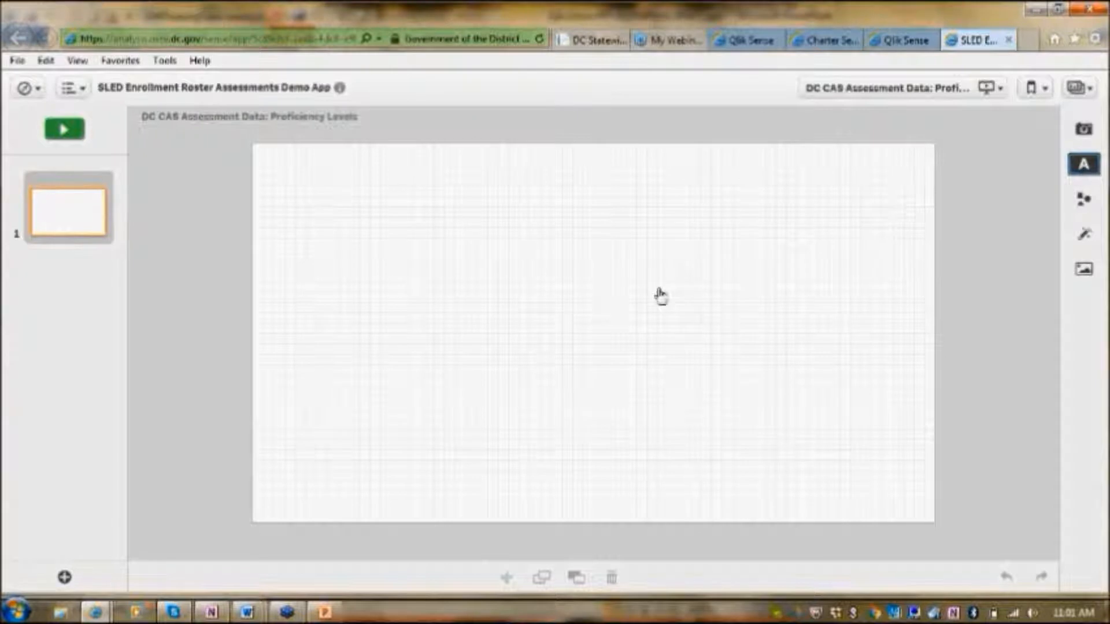
pyautogui.click(1092, 174)
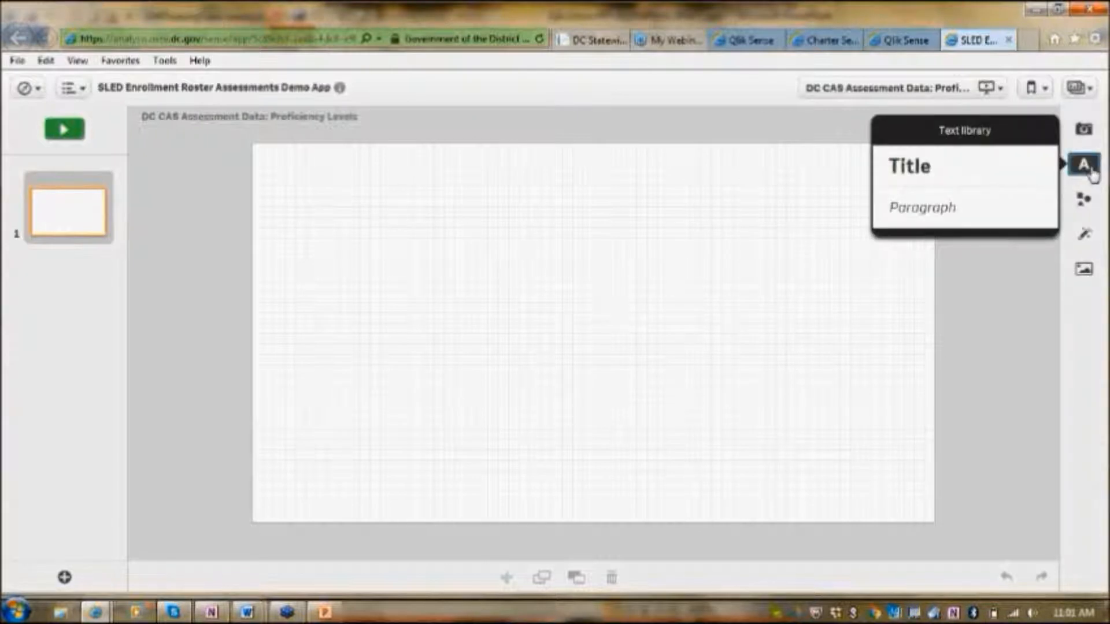
pyautogui.moveTo(947, 170); pyautogui.dragTo(587, 298)
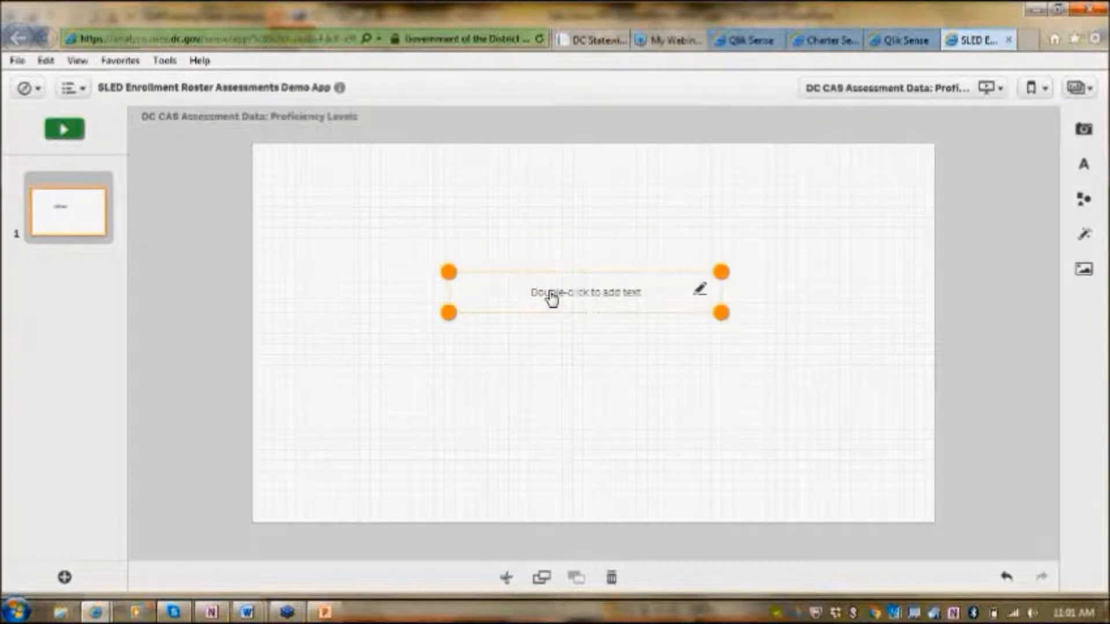
# Step: Enter "DC CAS Proficiency Overview" as the title text on the first slide and fit it on one line
pyautogui.doubleClick(633, 297)
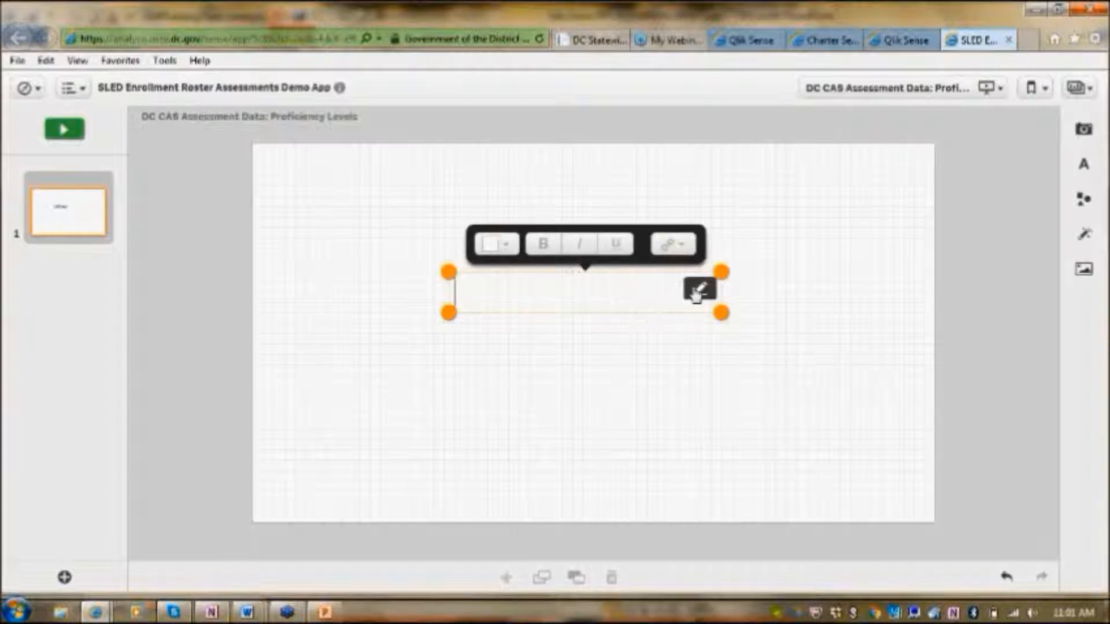
pyautogui.write('D')
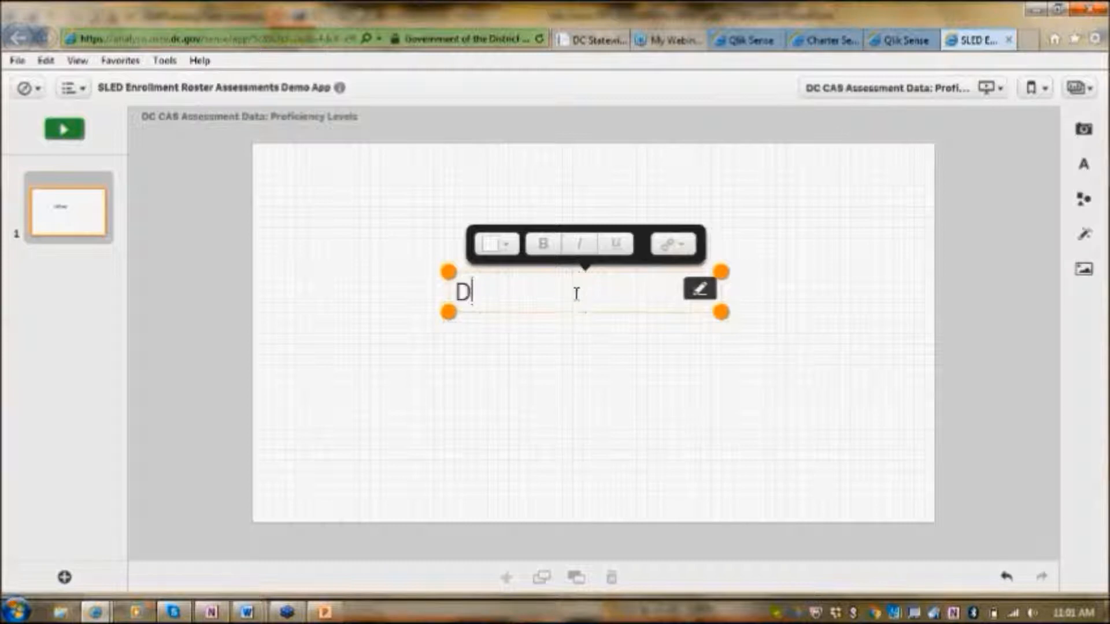
pyautogui.write('C CAS Prof')
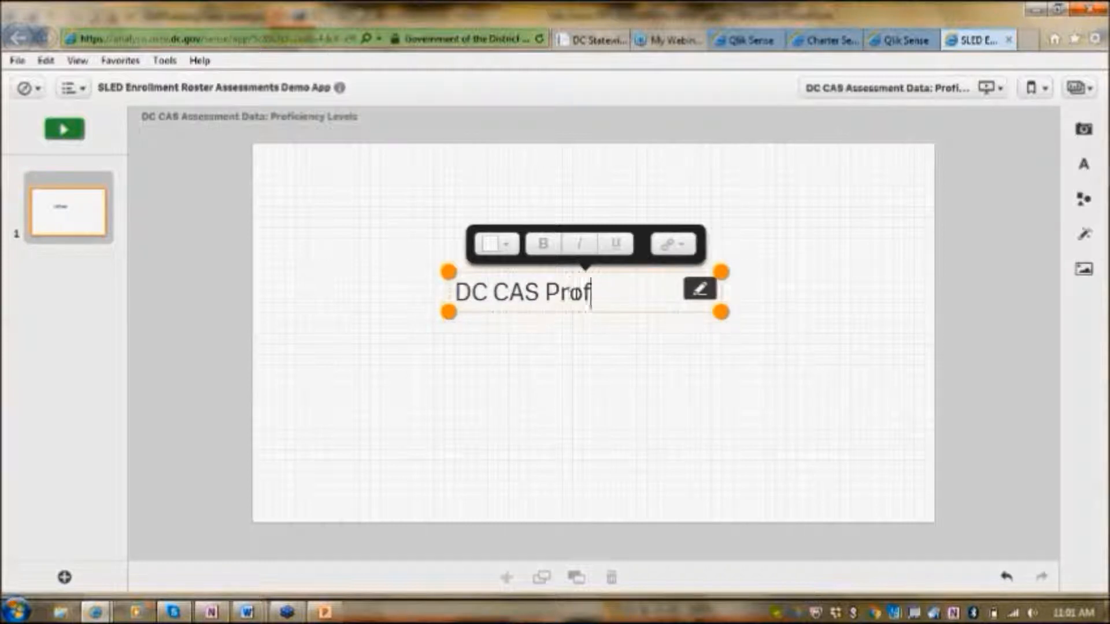
pyautogui.write('iciecny')
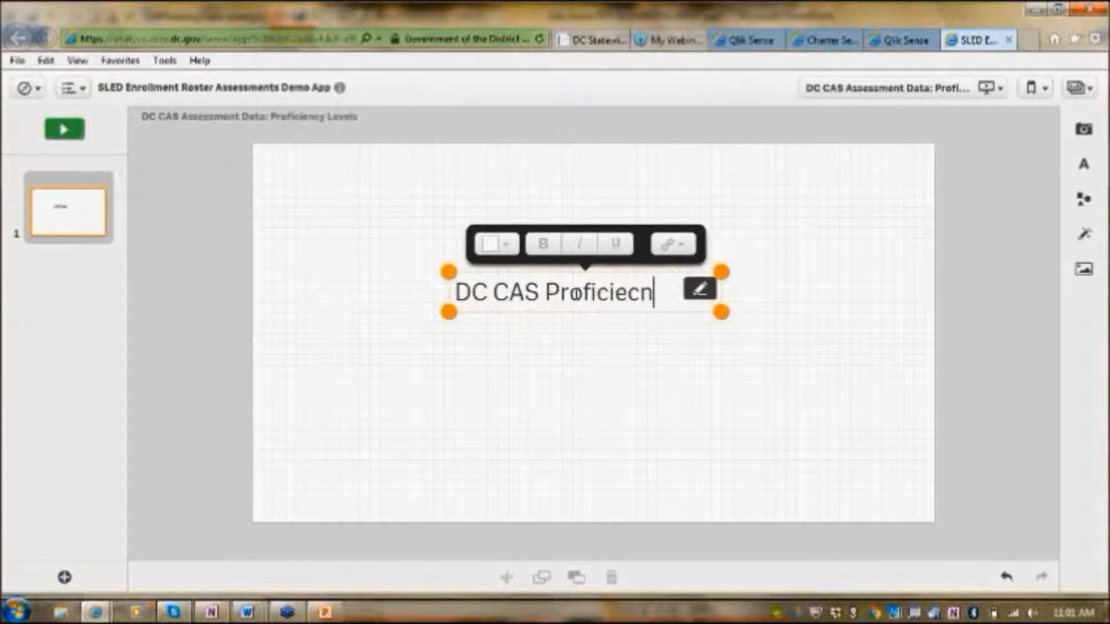
pyautogui.press('BackSpace')
pyautogui.press('BackSpace')
pyautogui.press('BackSpace')
pyautogui.write('ncy OVervi')
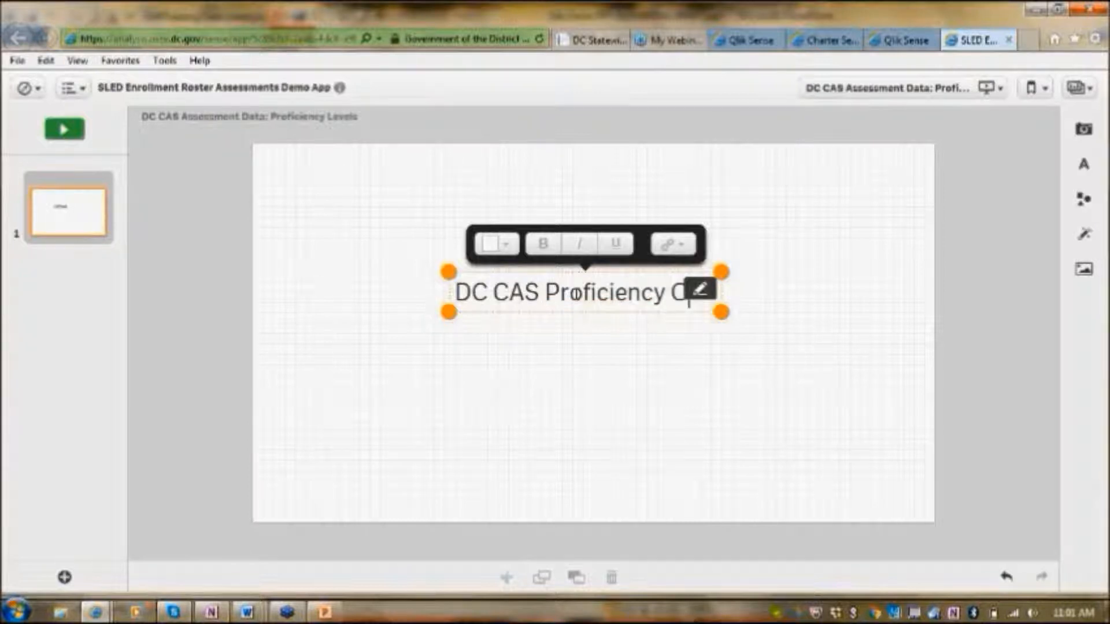
pyautogui.press('BackSpace')
pyautogui.press('BackSpace')
pyautogui.press('BackSpace')
pyautogui.press('BackSpace')
pyautogui.press('BackSpace')
pyautogui.press('BackSpace')
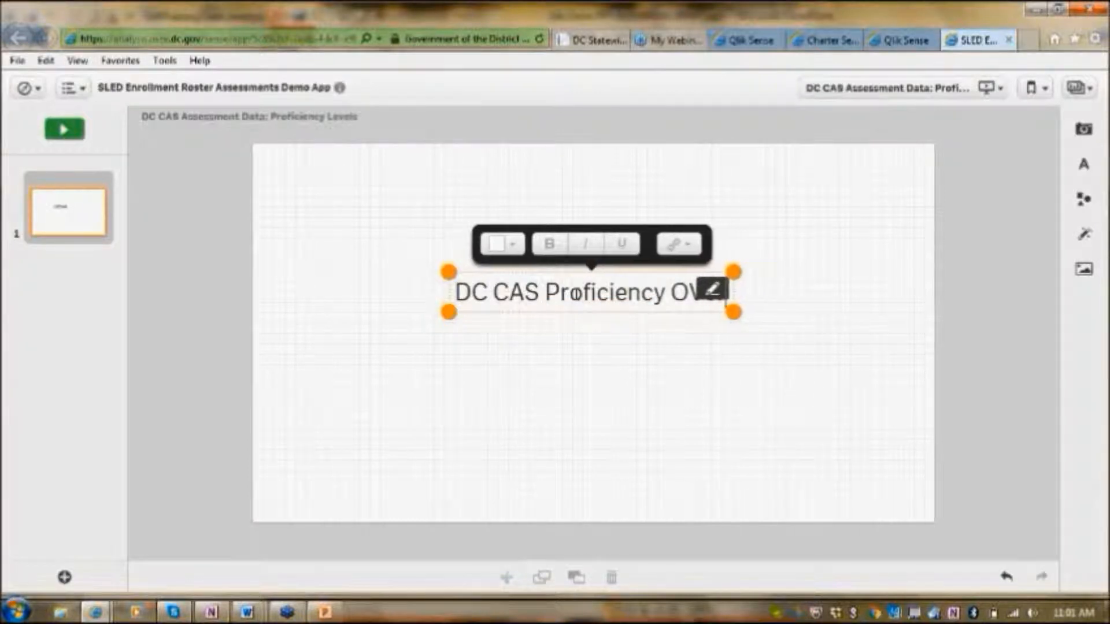
pyautogui.write('ver')
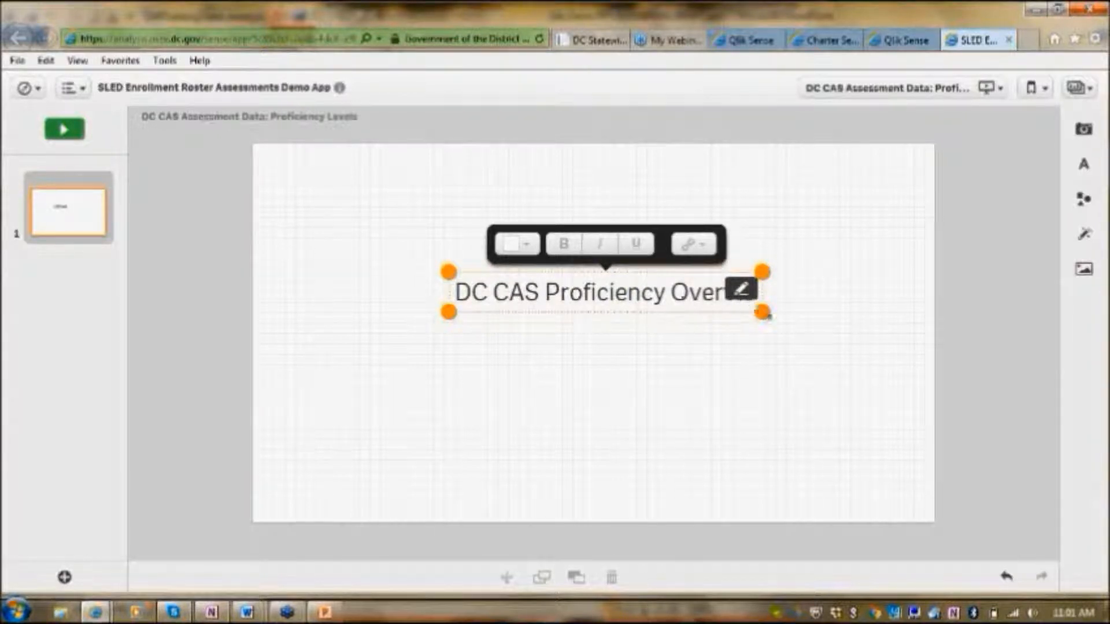
pyautogui.moveTo(789, 308); pyautogui.dragTo(821, 306)
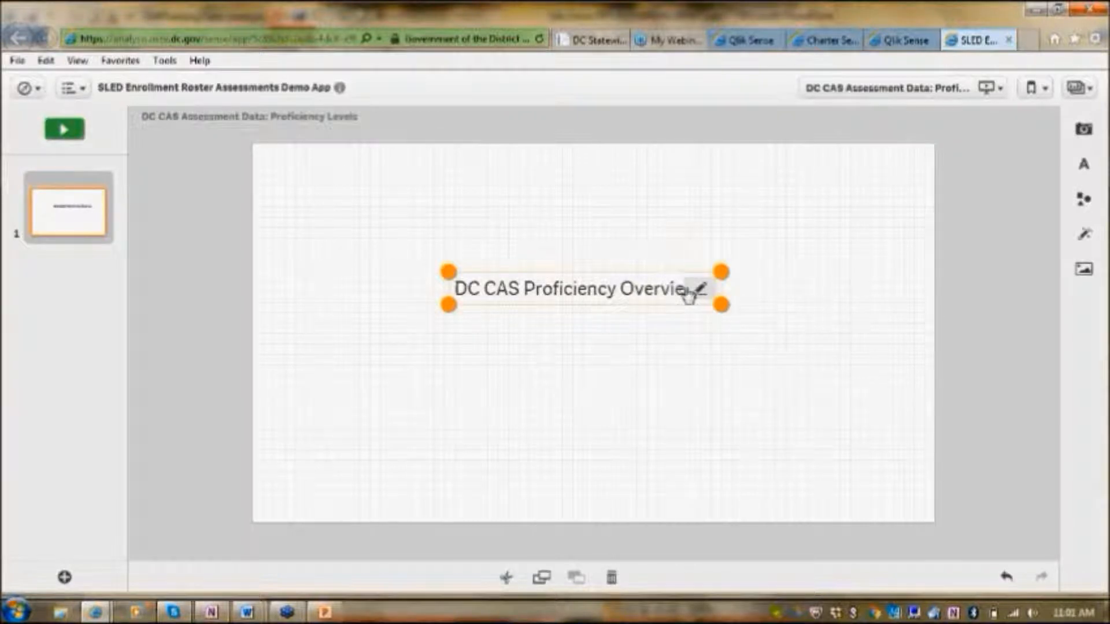
pyautogui.click(699, 289)
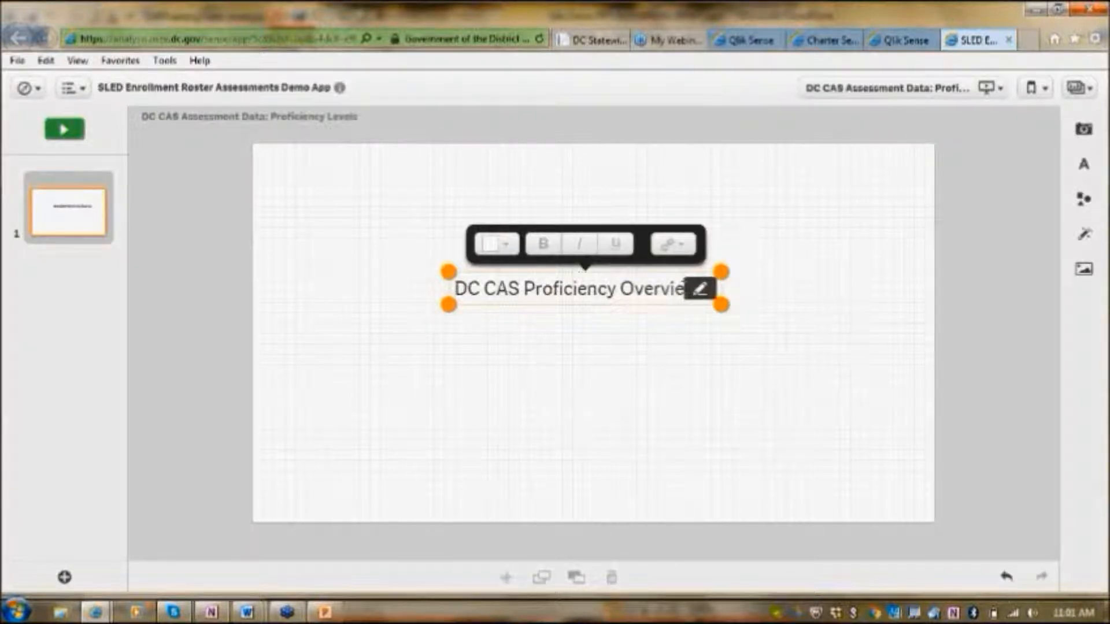
pyautogui.click(755, 354)
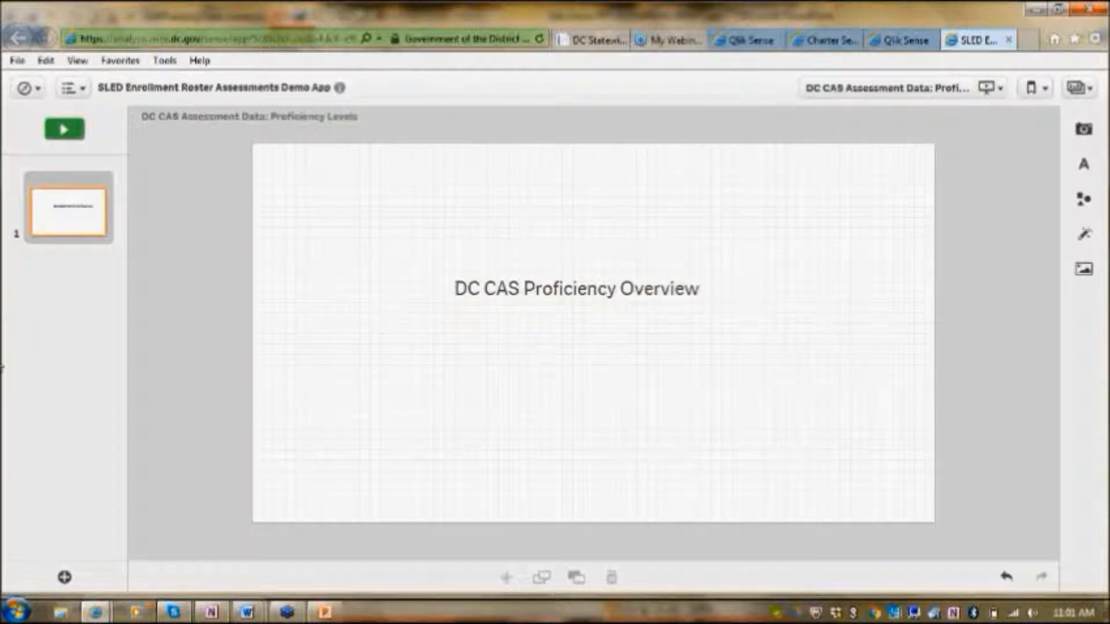
pyautogui.click(532, 286)
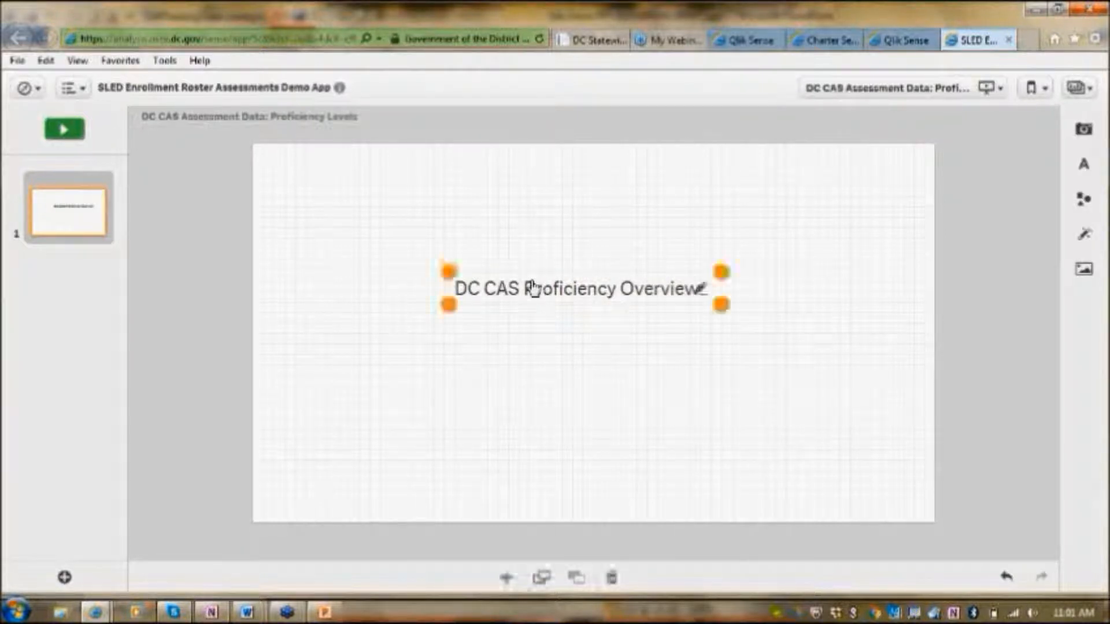
pyautogui.click(84, 286)
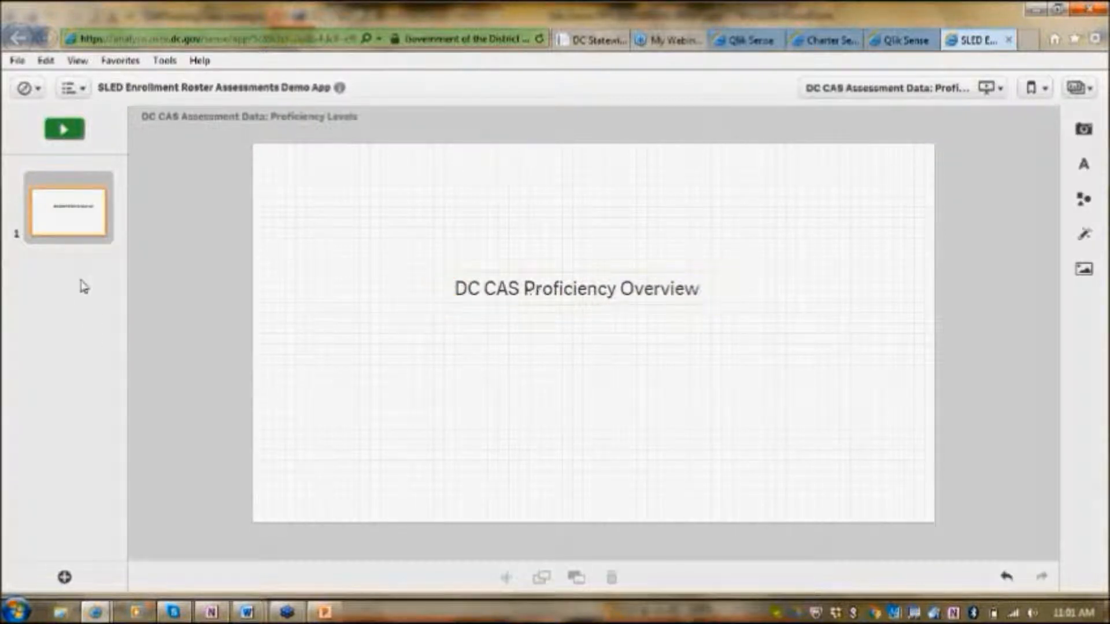
# Step: Add a Sheet slide to the story and embed the Proficiency Level By Year and Subject sheet in it
pyautogui.click(65, 577)
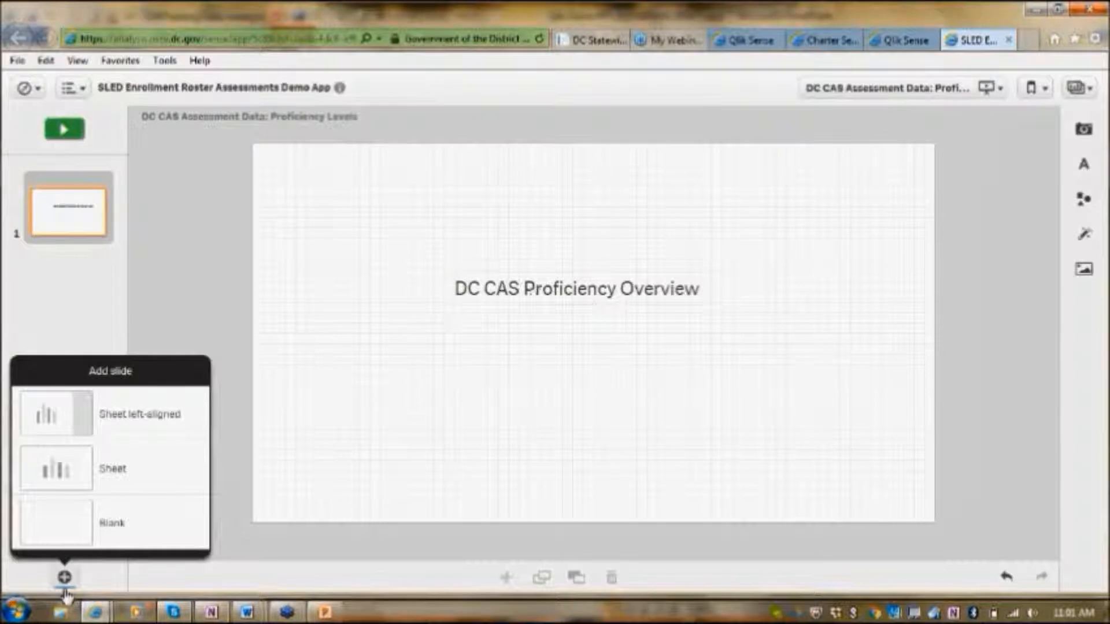
pyautogui.click(67, 479)
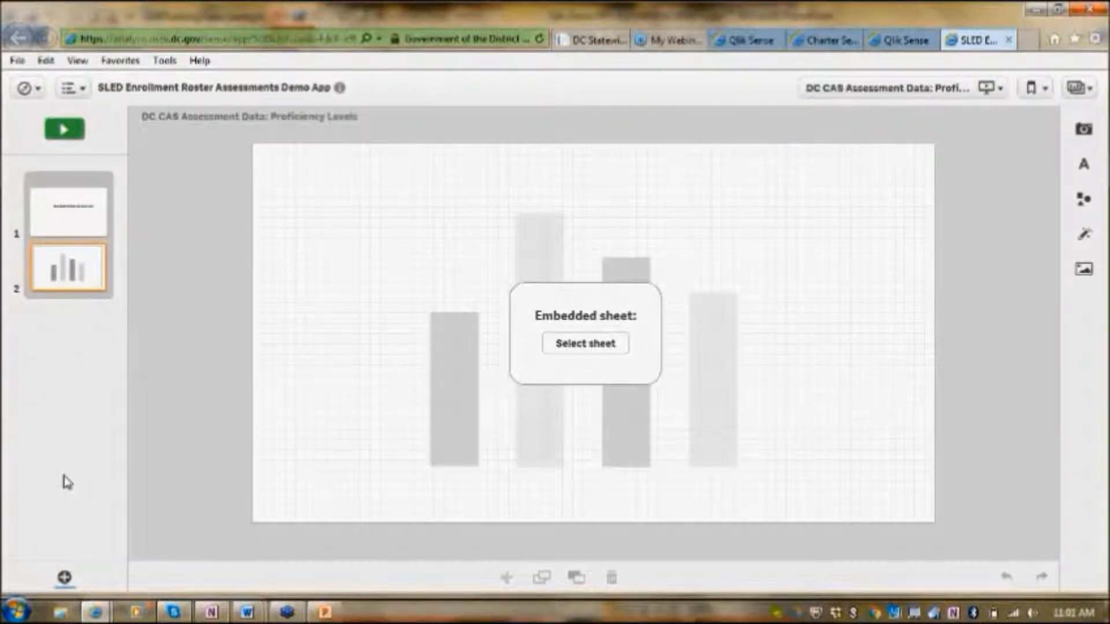
pyautogui.click(608, 347)
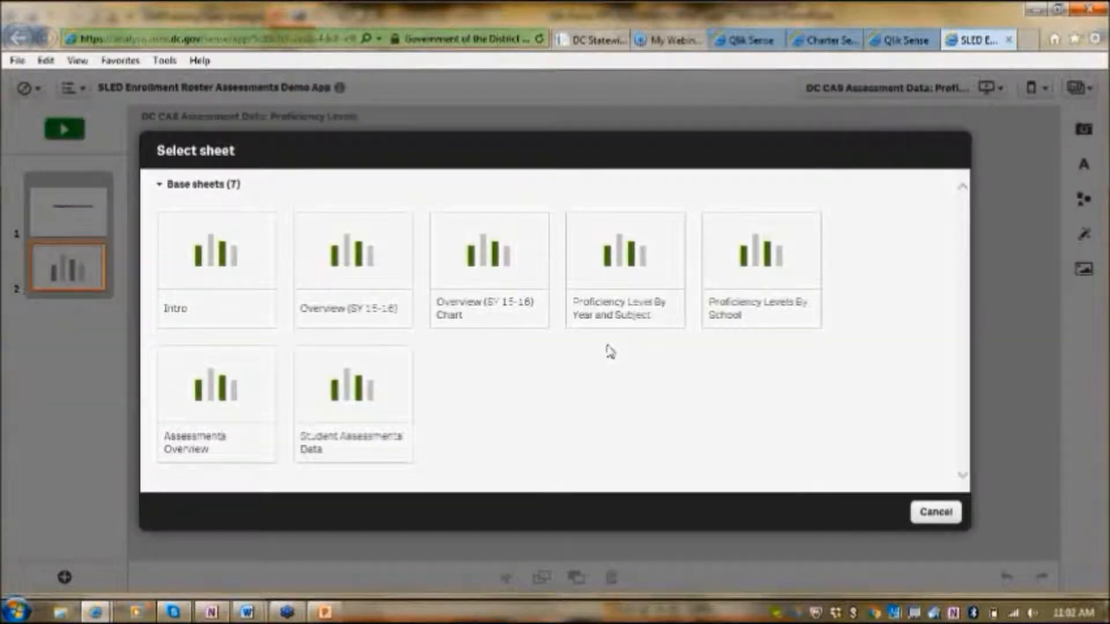
pyautogui.click(630, 245)
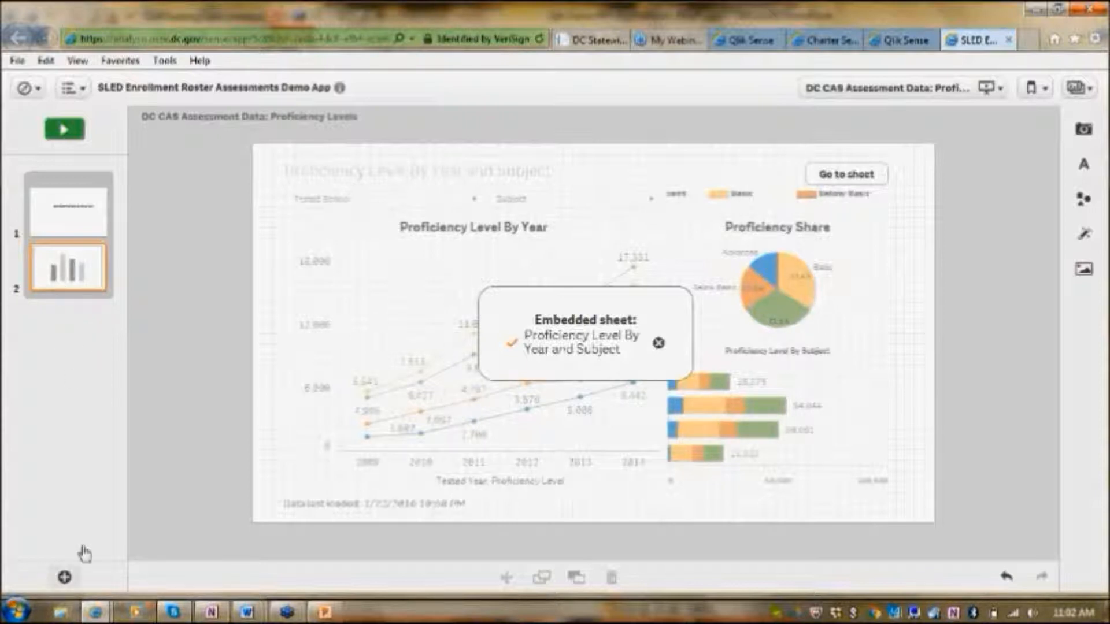
# Step: Add a blank third slide and place the Proficiency Level By Subject title snapshot and the By Subject bar chart snapshot below it
pyautogui.click(64, 577)
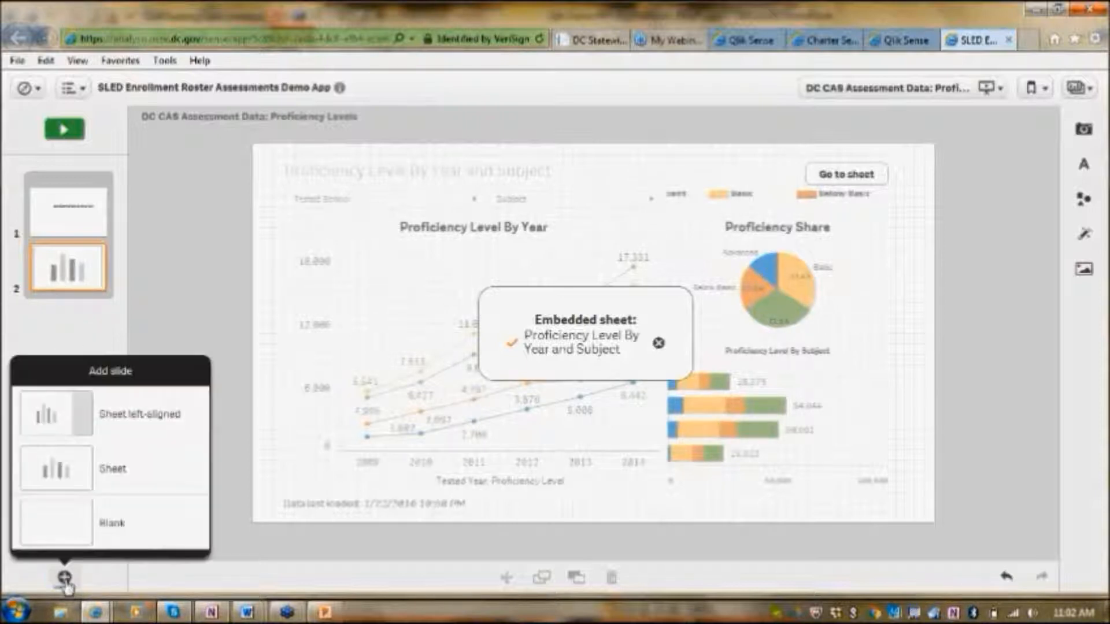
pyautogui.click(72, 530)
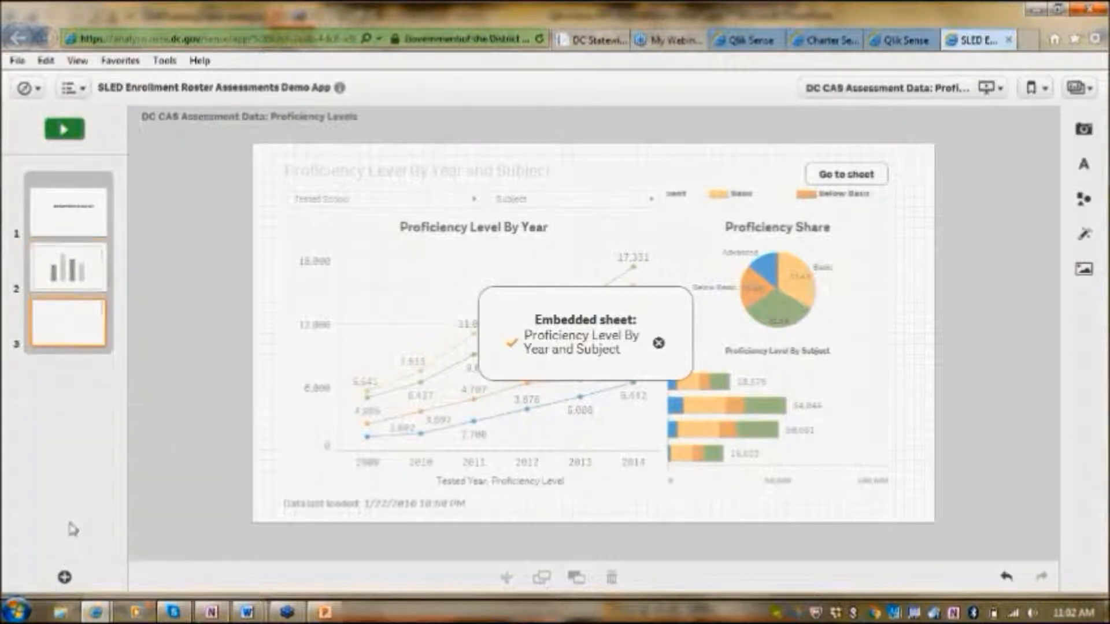
pyautogui.click(1084, 131)
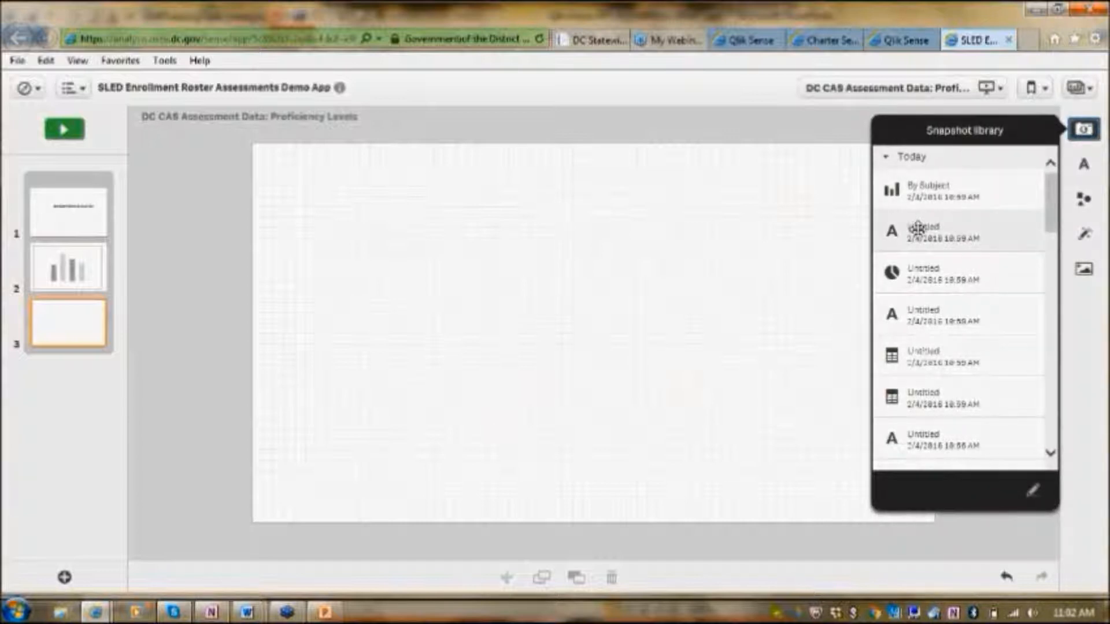
pyautogui.moveTo(918, 228); pyautogui.dragTo(462, 211)
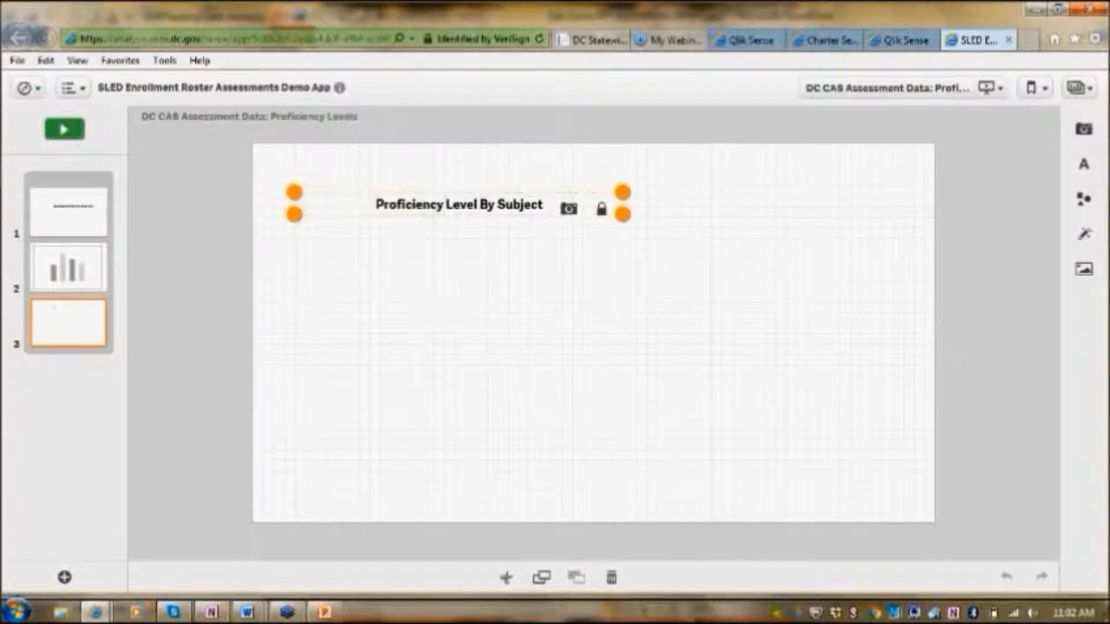
pyautogui.click(1090, 130)
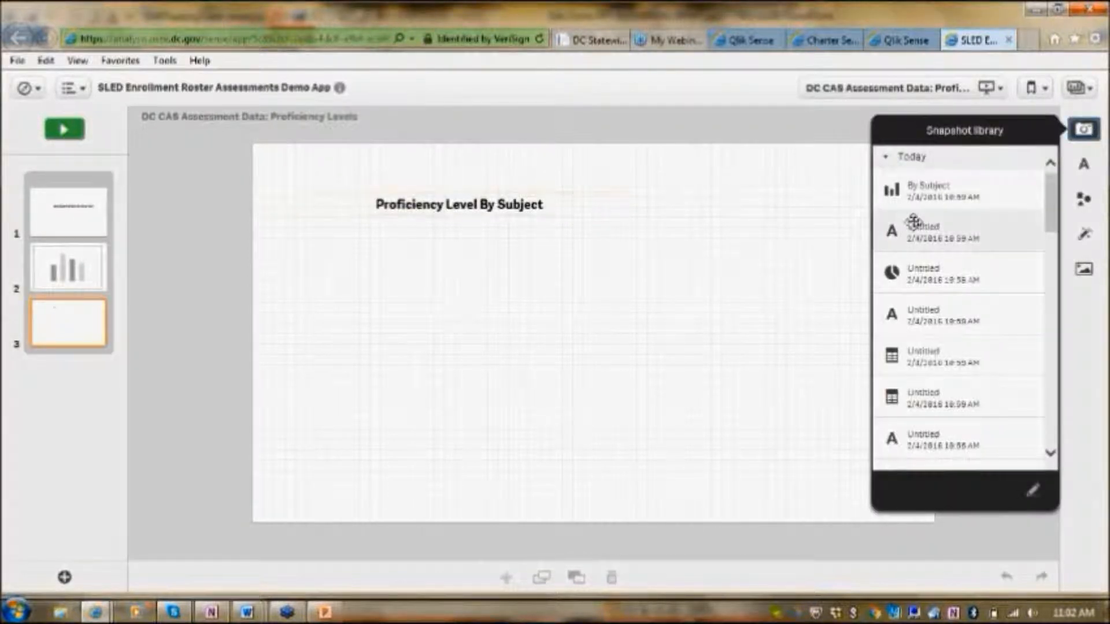
pyautogui.moveTo(929, 192); pyautogui.dragTo(475, 315)
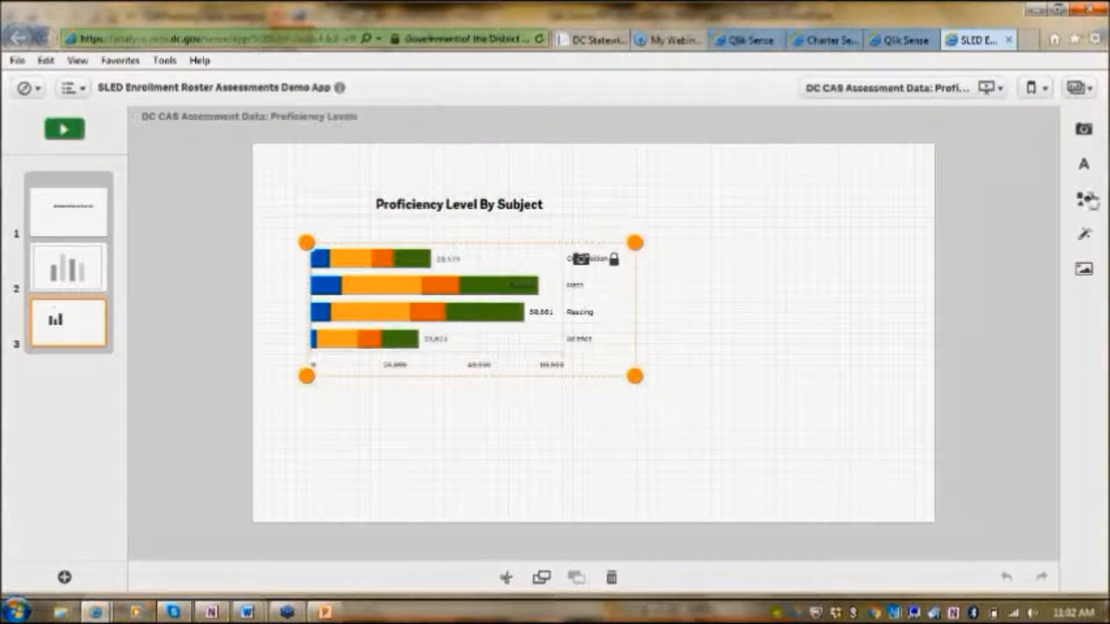
# Step: Place a solid square shape beside the bar chart on the third slide and colour it orange
pyautogui.click(1086, 200)
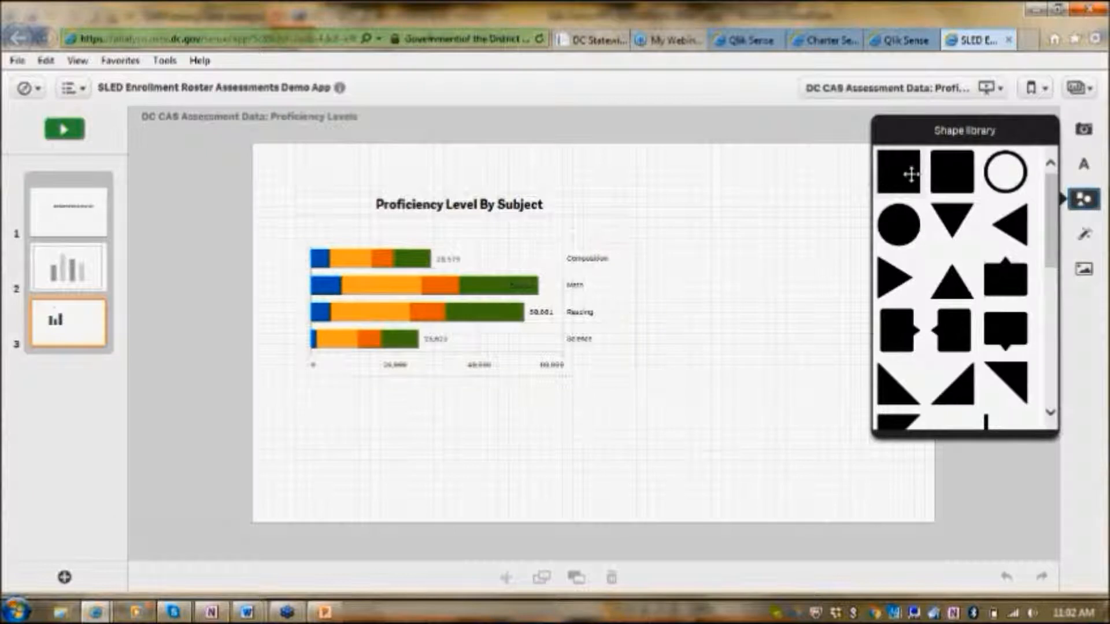
pyautogui.moveTo(905, 171); pyautogui.dragTo(766, 259)
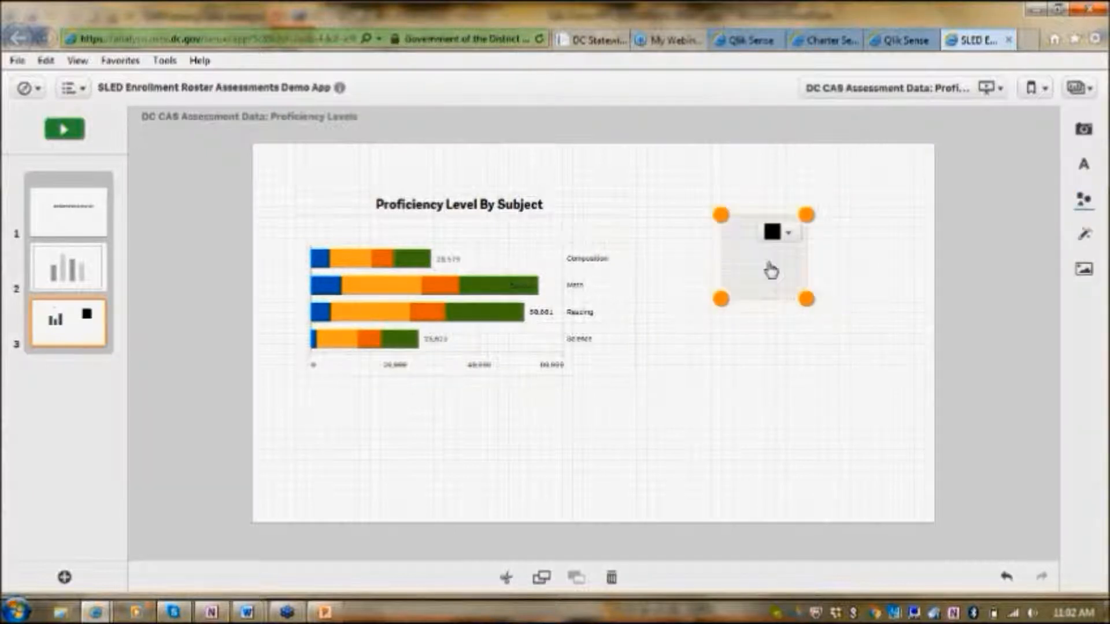
pyautogui.click(786, 233)
pyautogui.click(780, 338)
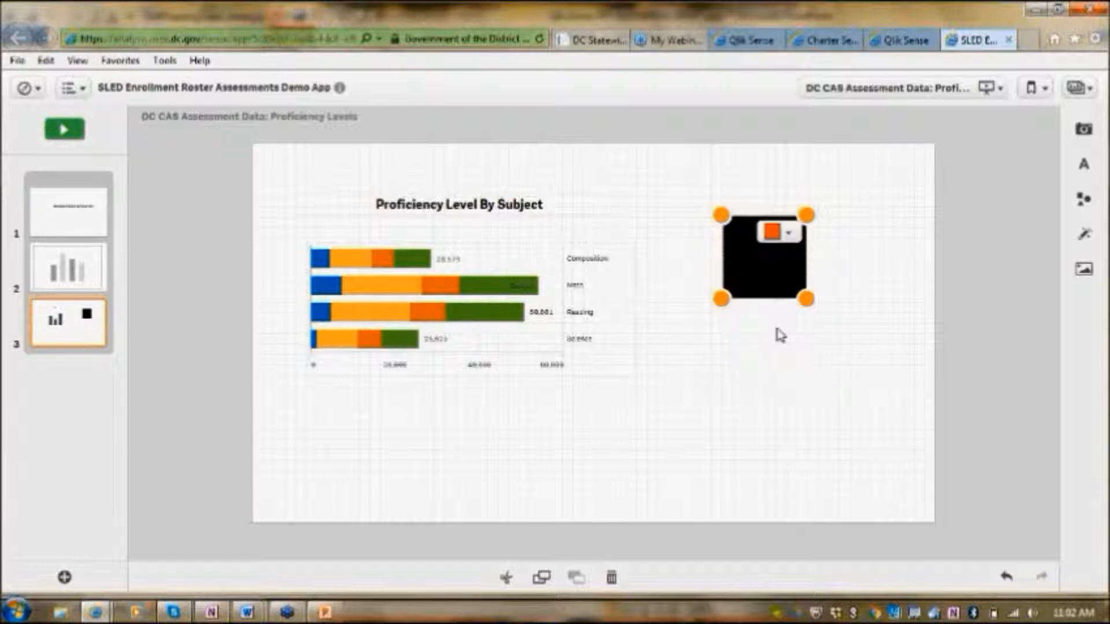
pyautogui.click(878, 337)
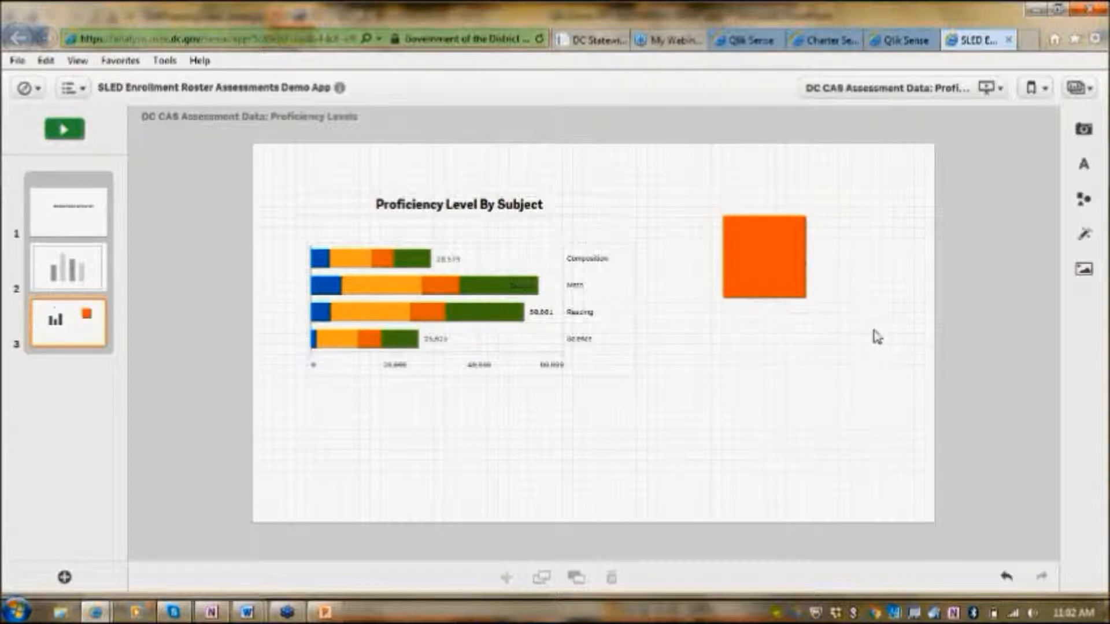
# Step: Add a Paragraph text object with a short note beginning "This is" and move it so the text sits over the orange square
pyautogui.click(1087, 167)
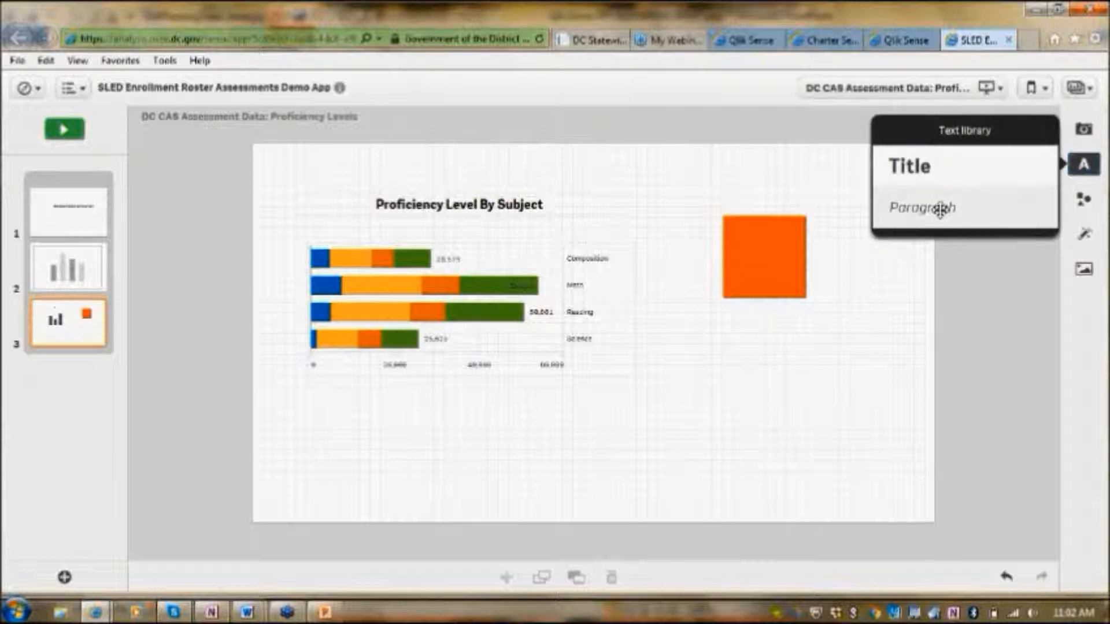
pyautogui.moveTo(939, 208); pyautogui.dragTo(786, 322)
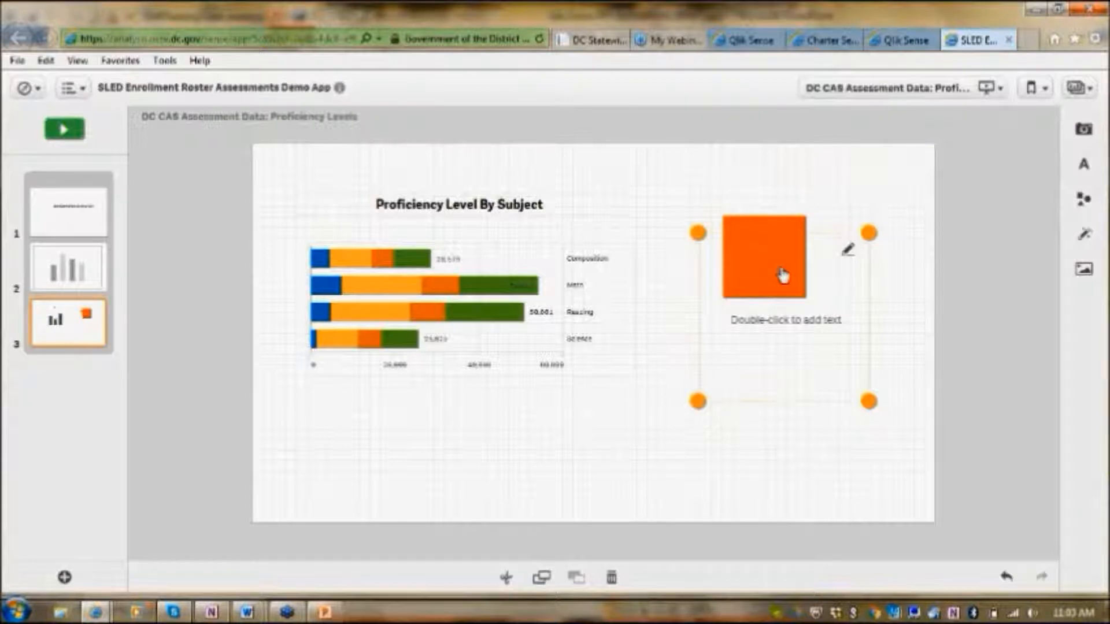
pyautogui.doubleClick(782, 320)
pyautogui.write('This is where you')
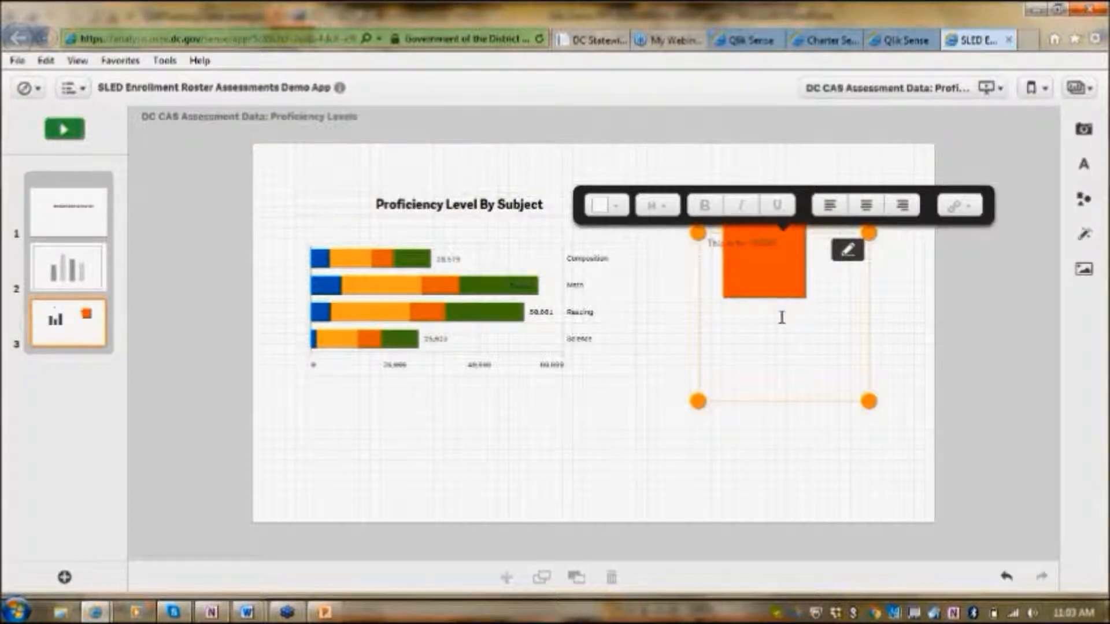
pyautogui.click(624, 406)
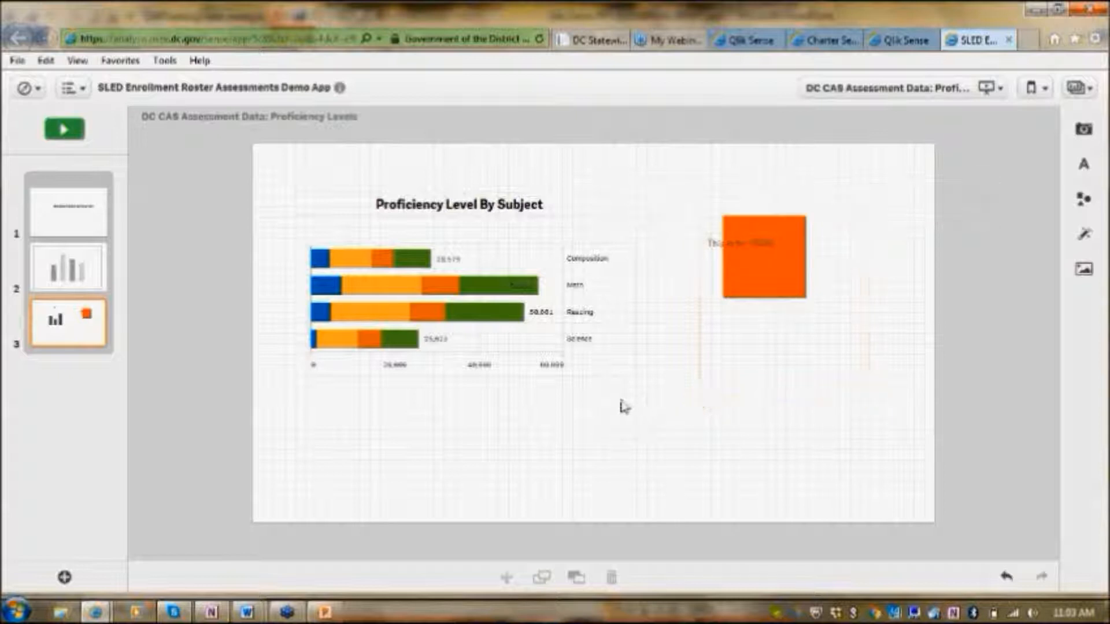
pyautogui.click(752, 246)
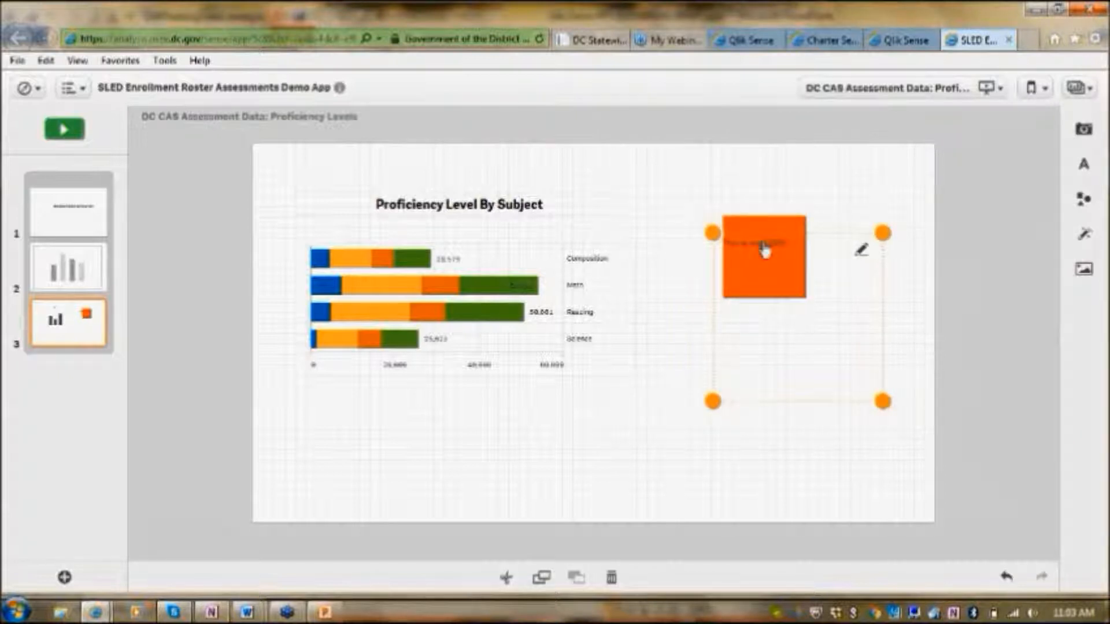
pyautogui.moveTo(768, 247); pyautogui.dragTo(770, 240)
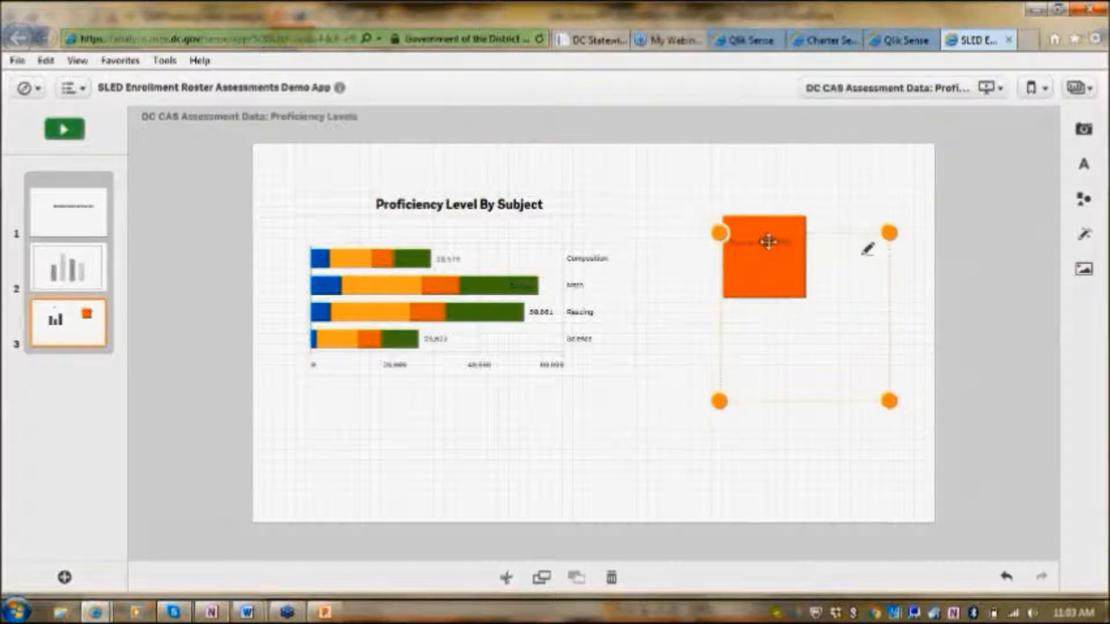
pyautogui.click(769, 360)
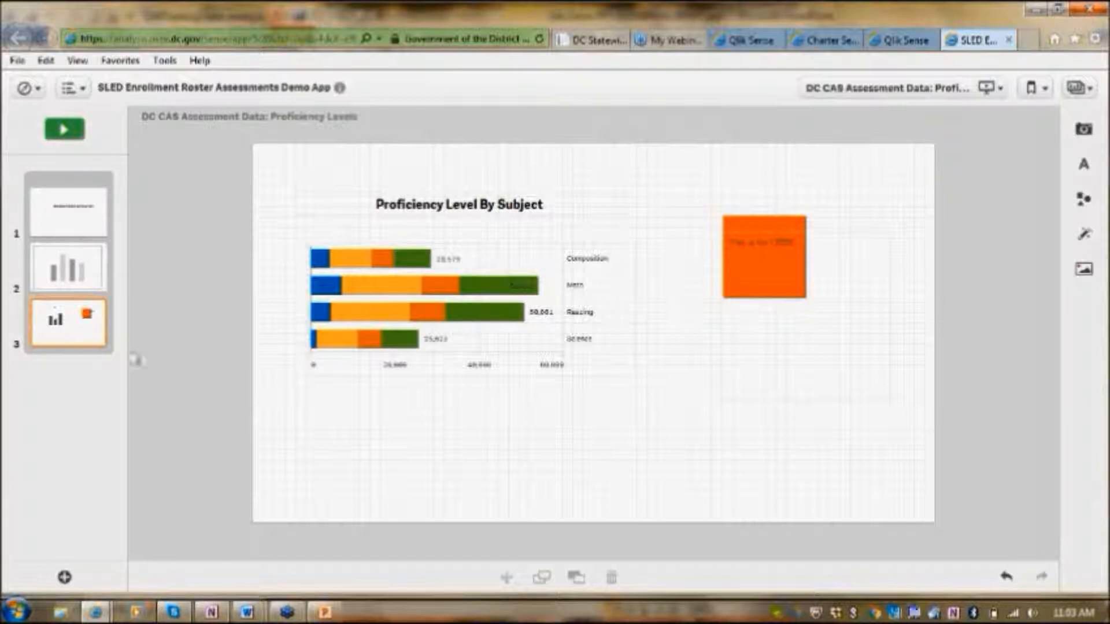
# Step: Play the story through its title, embedded sheet and By Subject slides, and return to editing
pyautogui.click(52, 130)
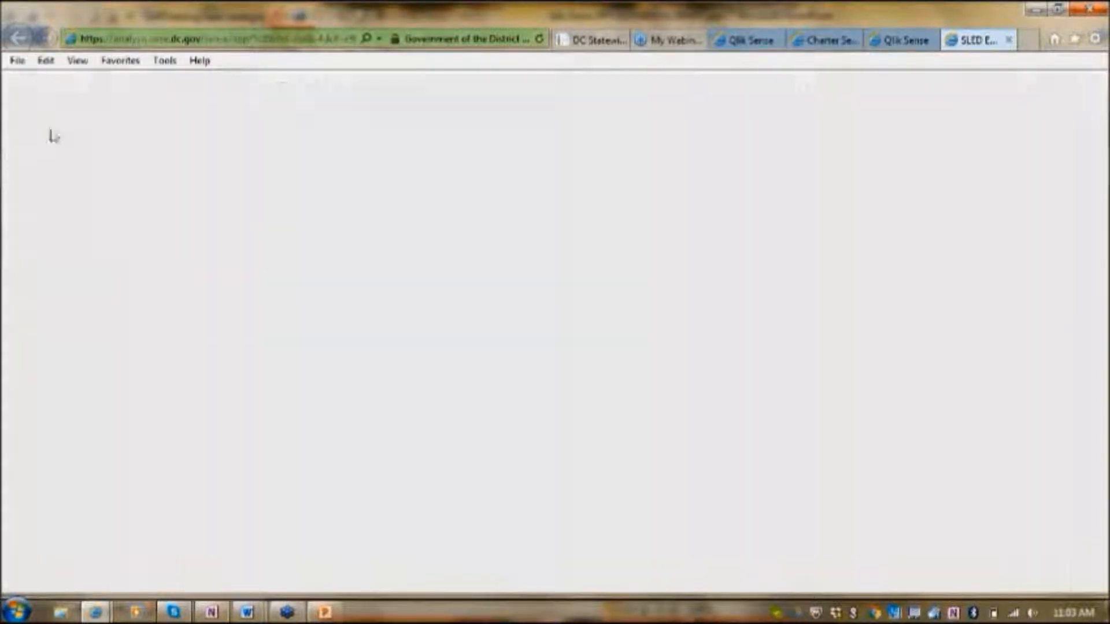
pyautogui.click(52, 132)
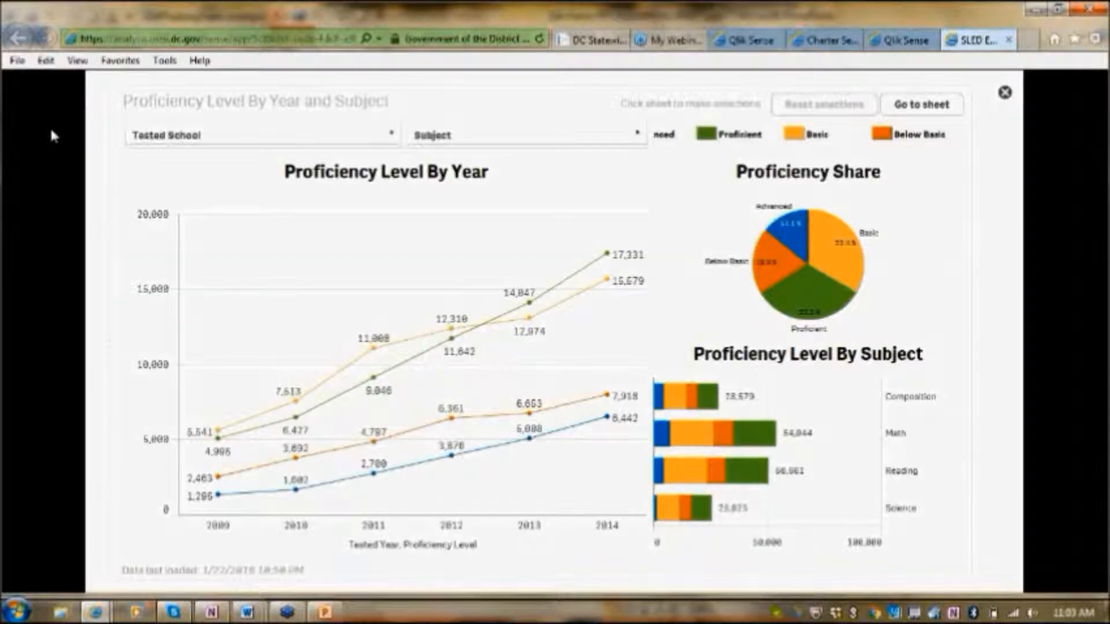
pyautogui.click(51, 132)
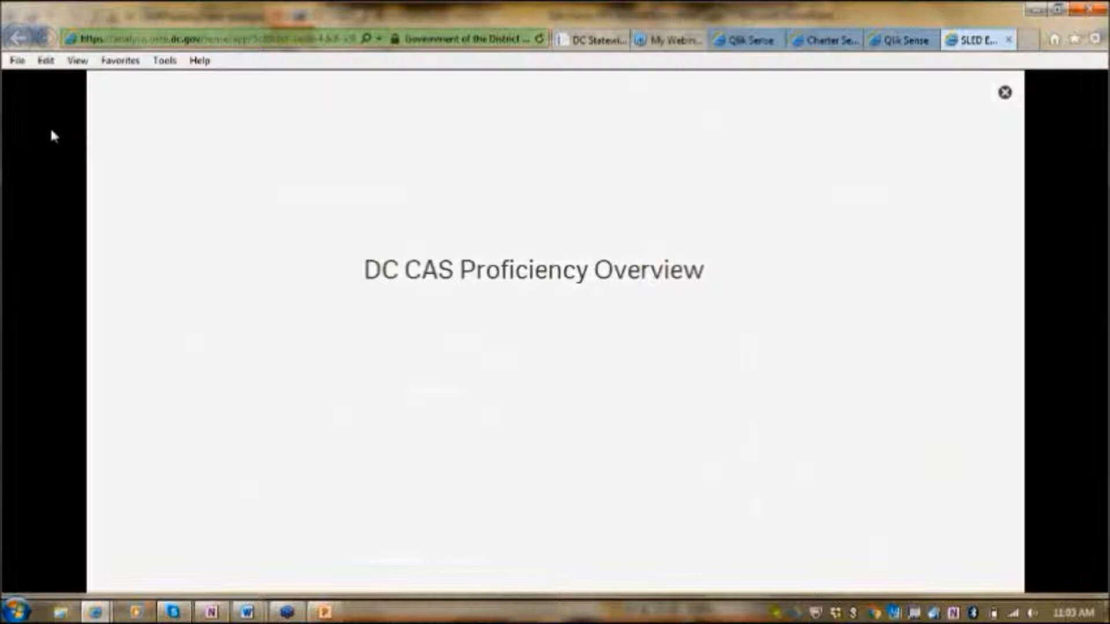
pyautogui.click(52, 132)
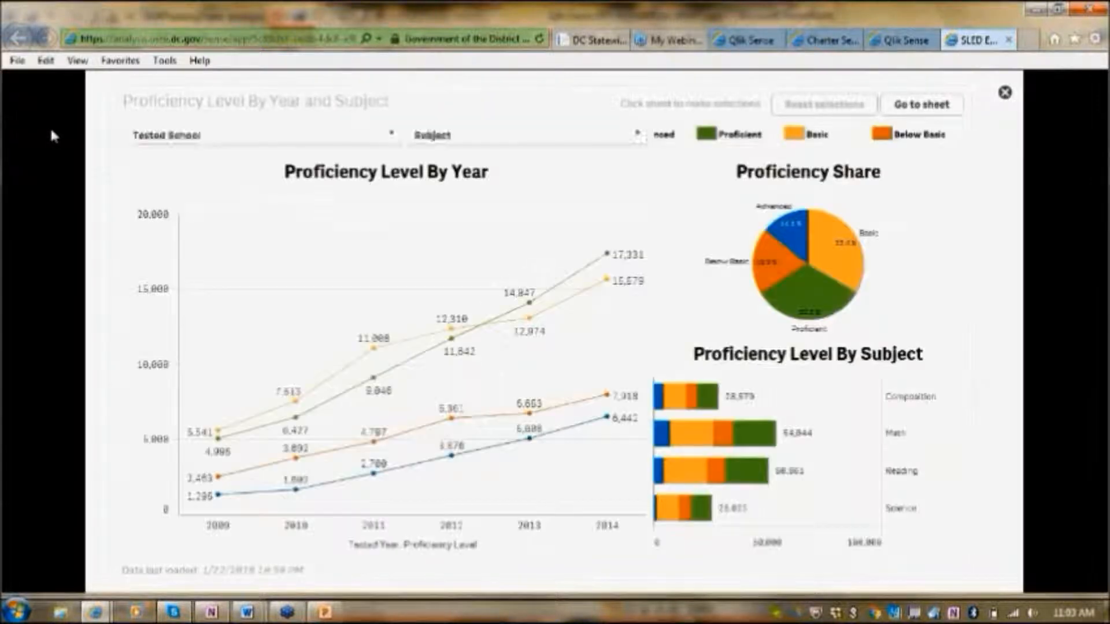
pyautogui.click(52, 135)
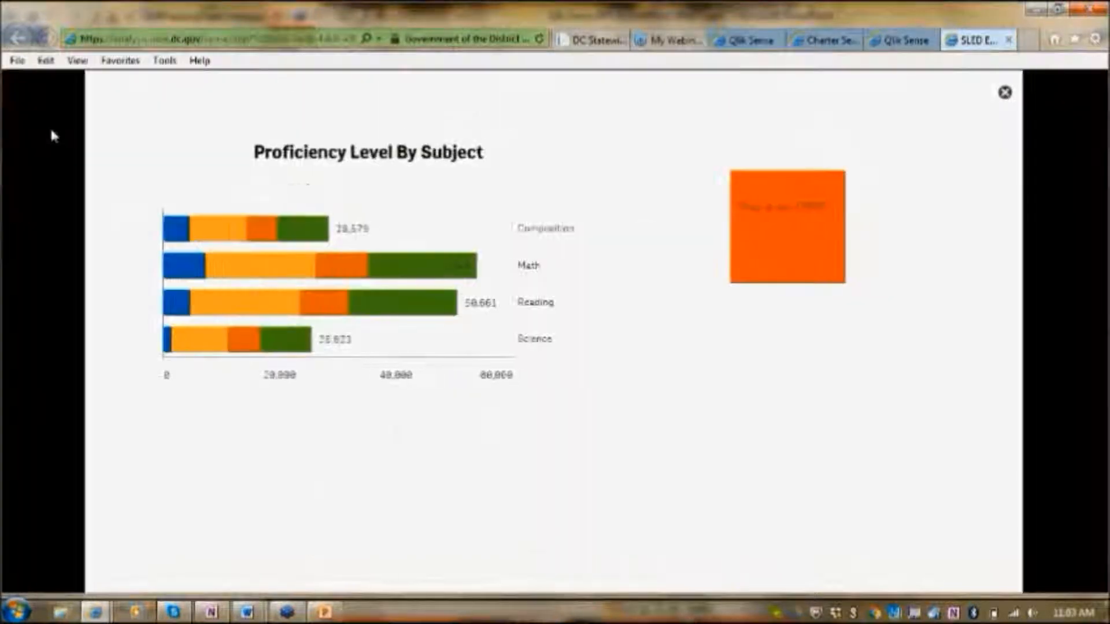
pyautogui.press('Escape')
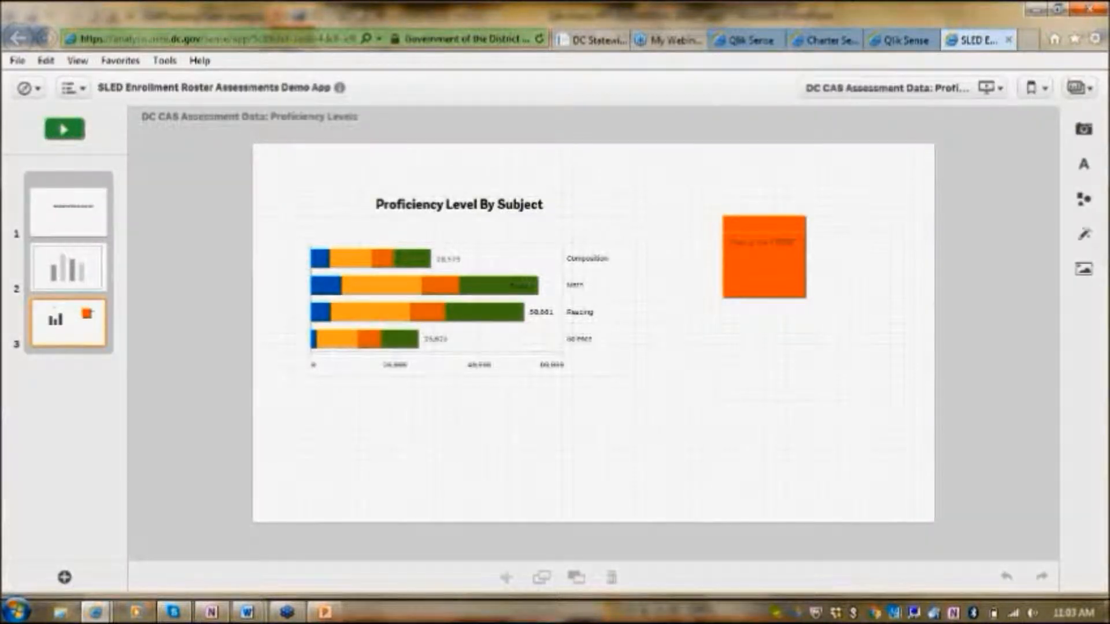
pyautogui.click(1079, 87)
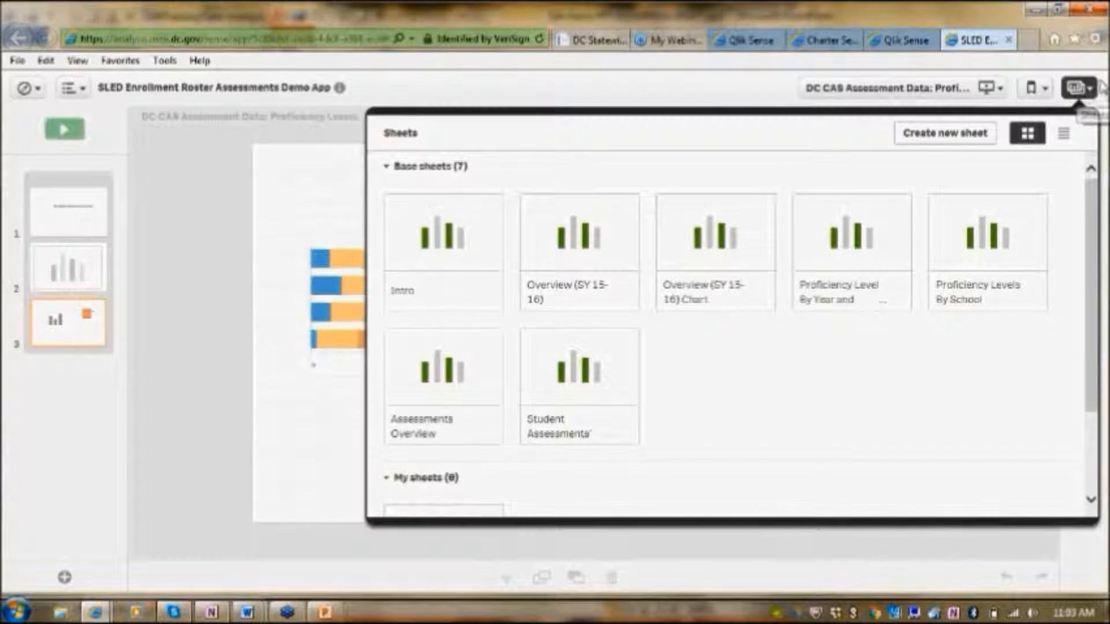
pyautogui.click(721, 99)
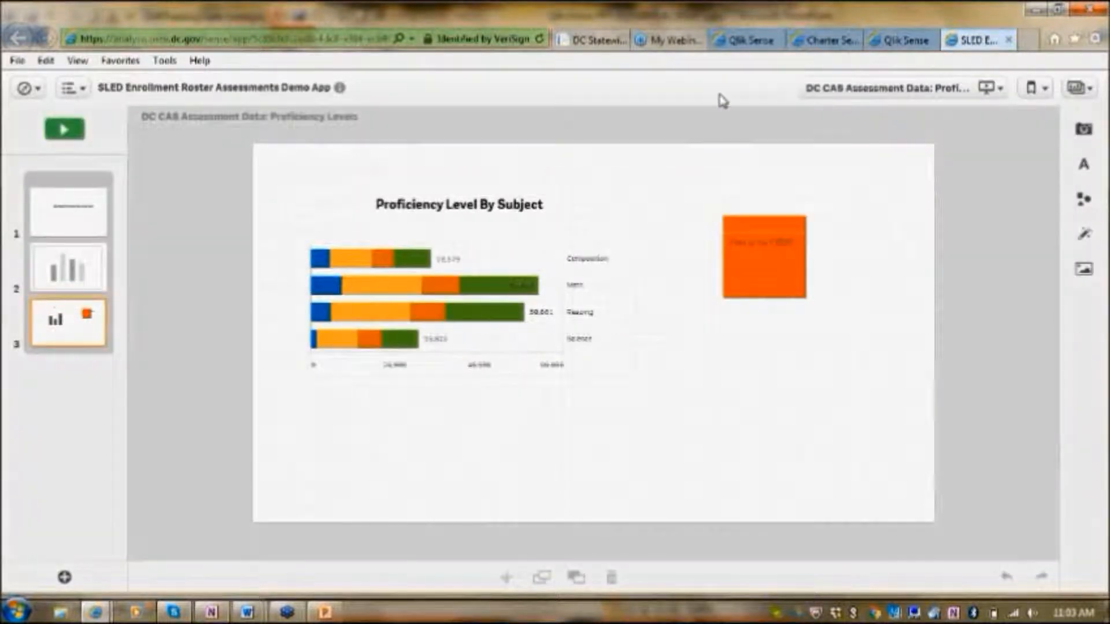
# Step: Try to apply the Any value effect to the By Subject bar chart on the third slide
pyautogui.click(1086, 237)
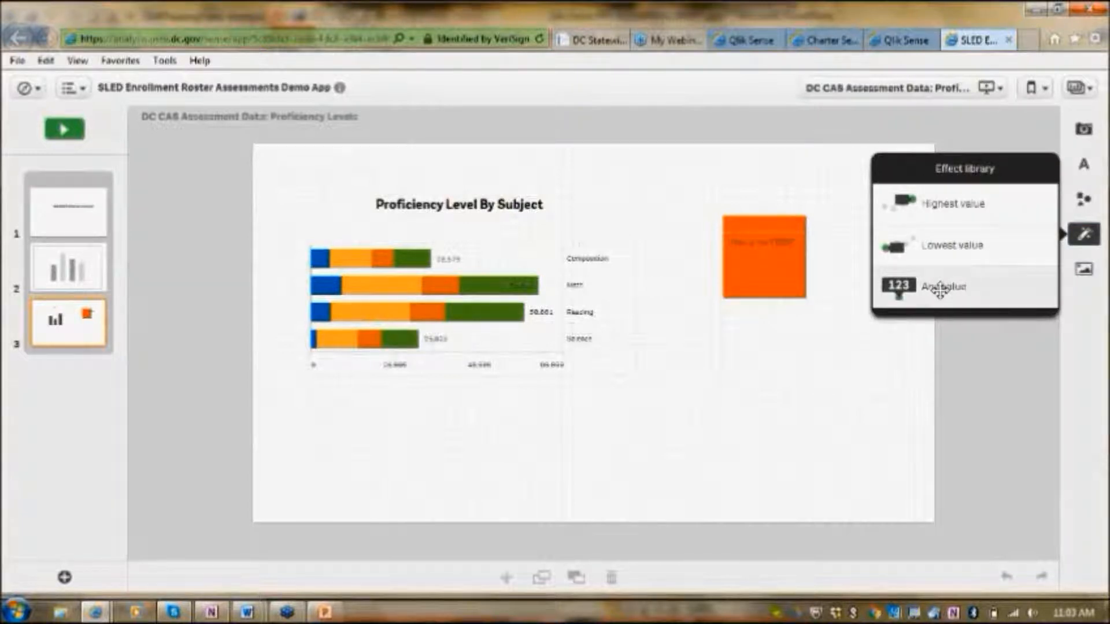
pyautogui.moveTo(939, 289); pyautogui.dragTo(452, 293)
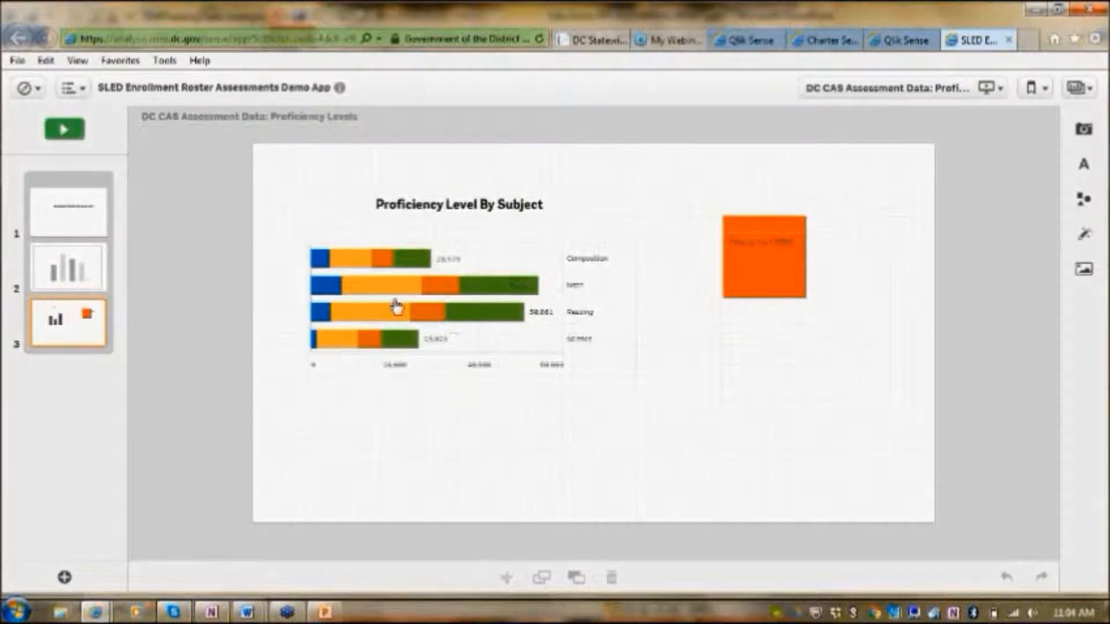
pyautogui.click(396, 307)
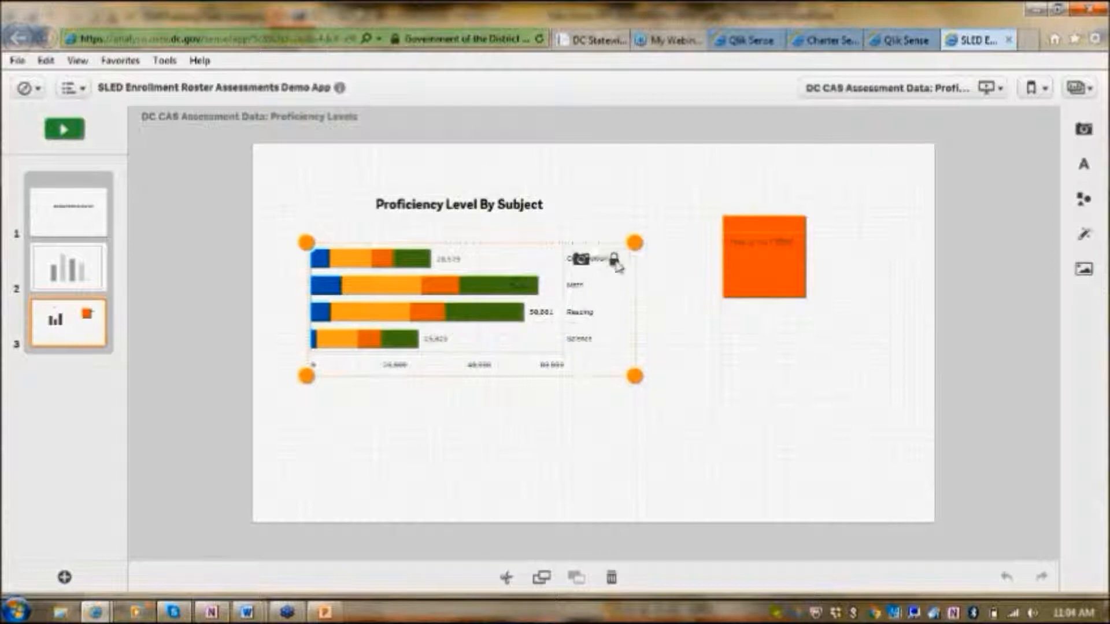
# Step: Try to apply the Lowest value effect to the embedded Proficiency Level By Year and Subject sheet on the second slide
pyautogui.click(33, 245)
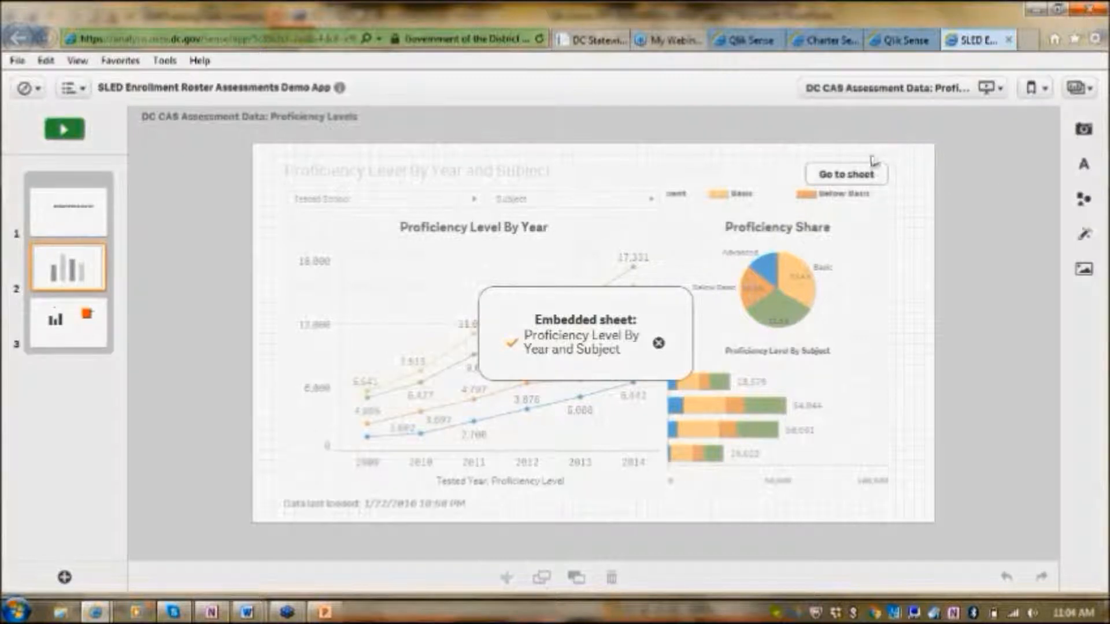
pyautogui.click(1087, 236)
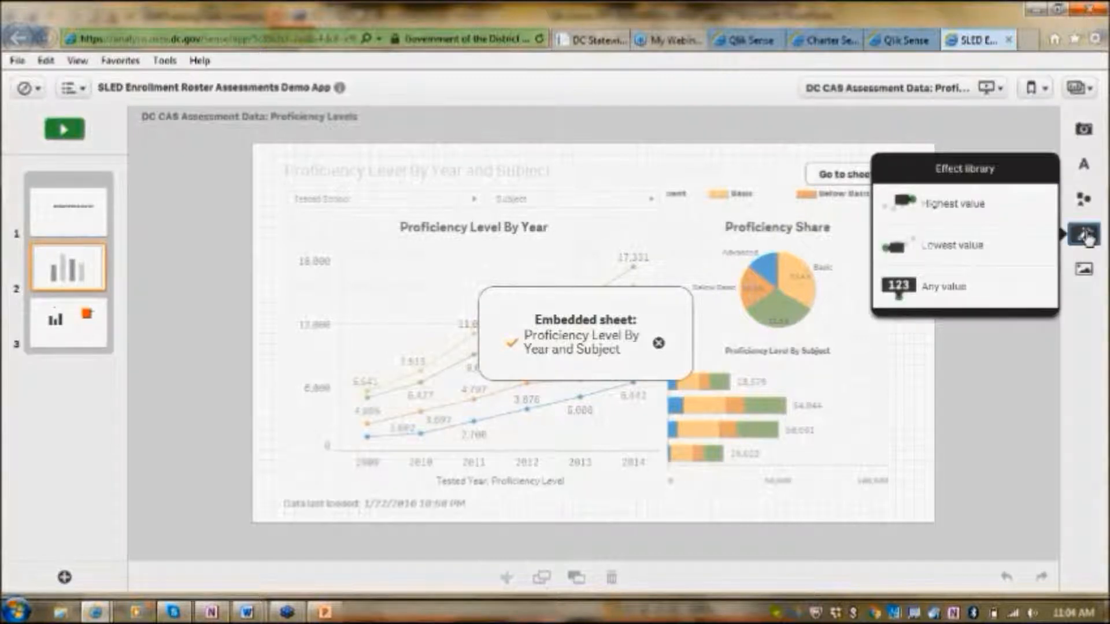
pyautogui.moveTo(948, 255); pyautogui.dragTo(758, 249)
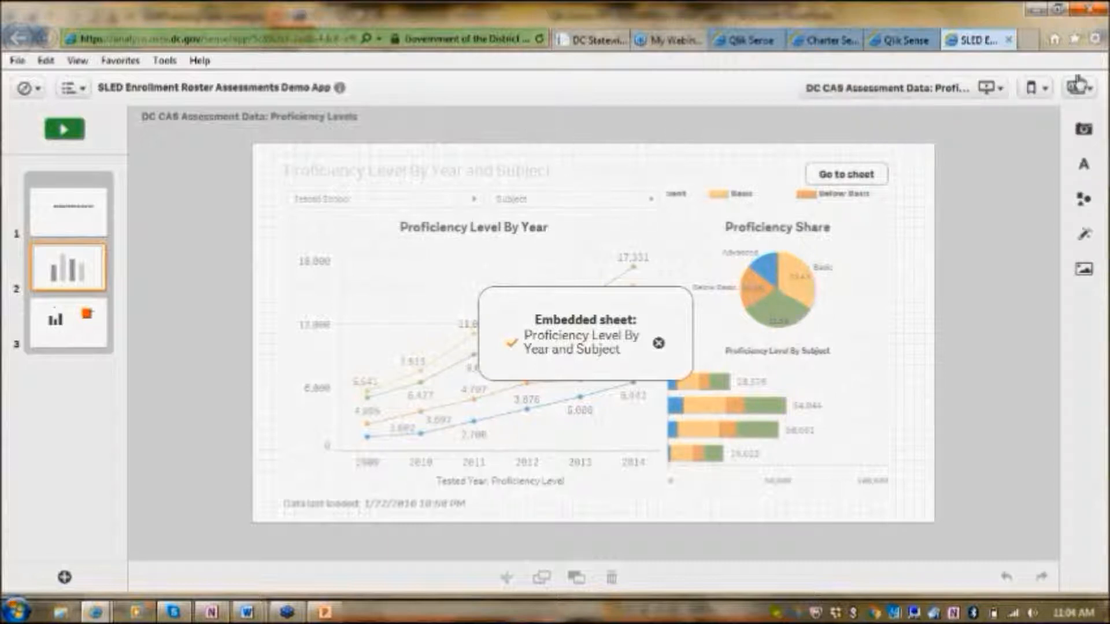
pyautogui.click(1043, 98)
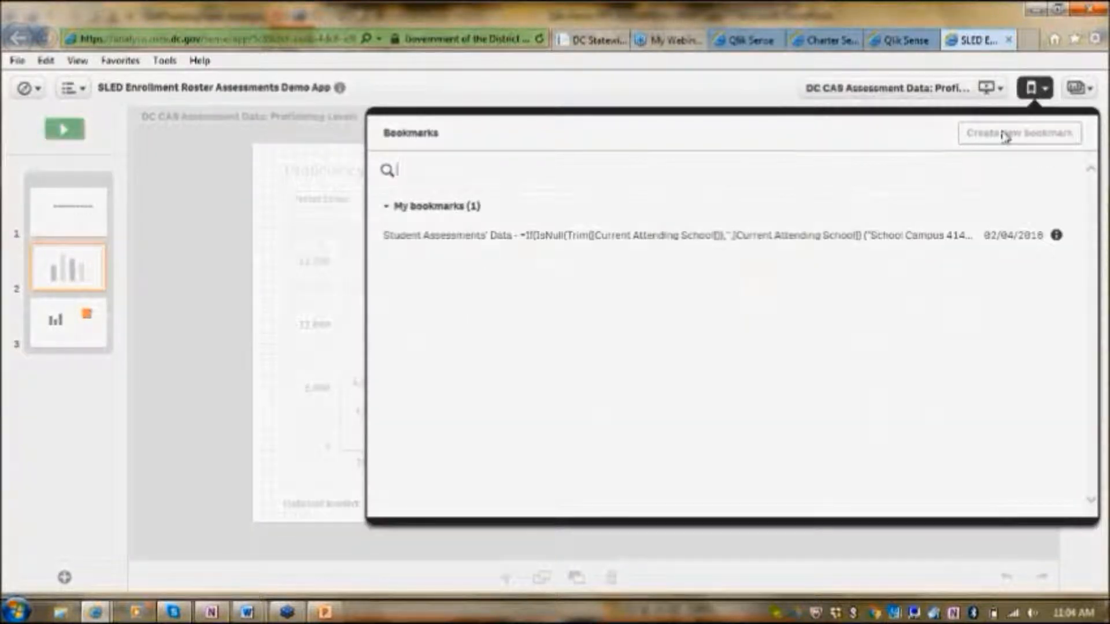
pyautogui.click(713, 88)
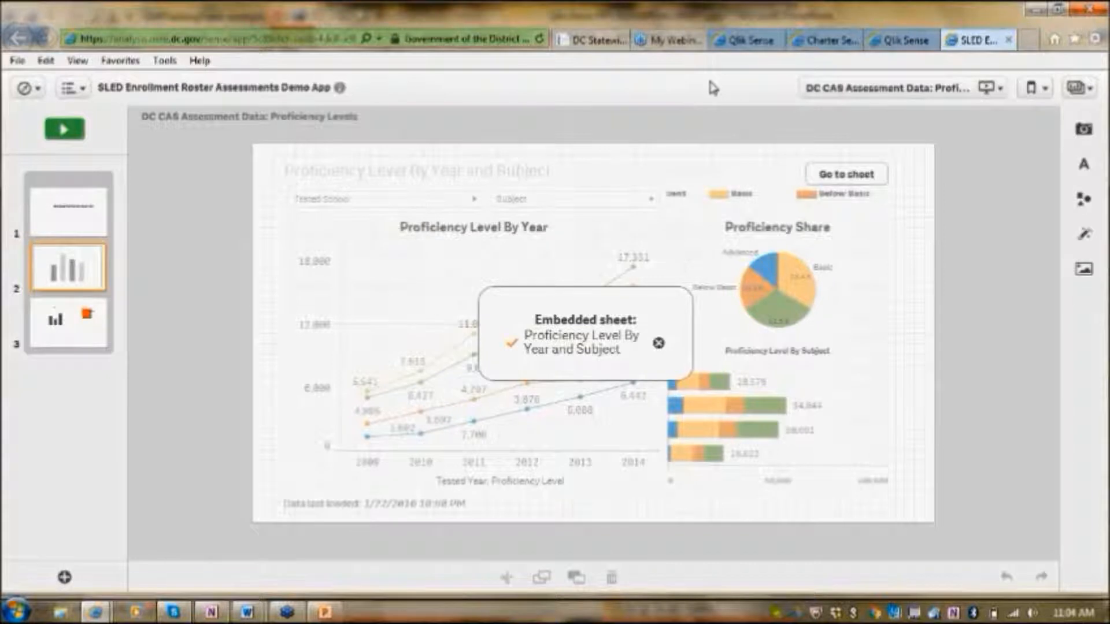